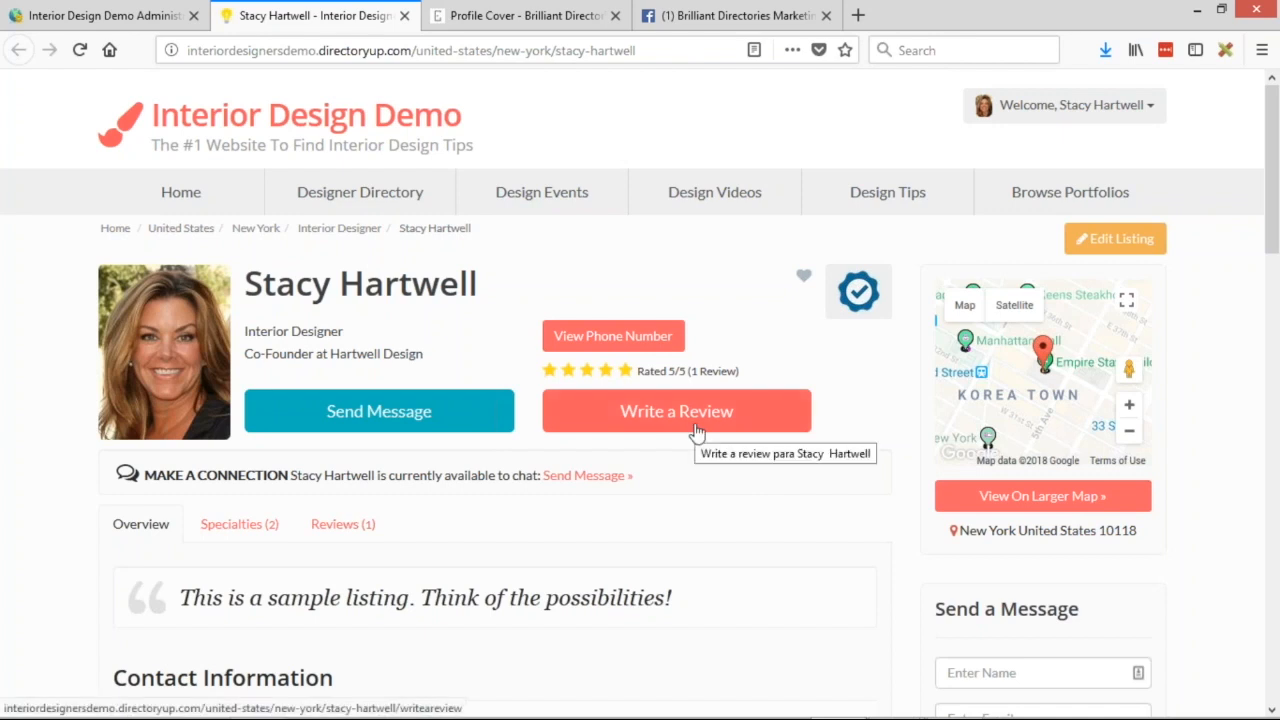
# - Switch to the site's admin dashboard, bring up the Notepad notes and add a blank line after "Member Logo as Backup"
pyautogui.click(68, 20)
pyautogui.hotkey('alt', 'Tab')
pyautogui.hotkey('alt', 'Tab')
pyautogui.hotkey('alt', 'Tab')
pyautogui.hotkey('alt', 'Tab')
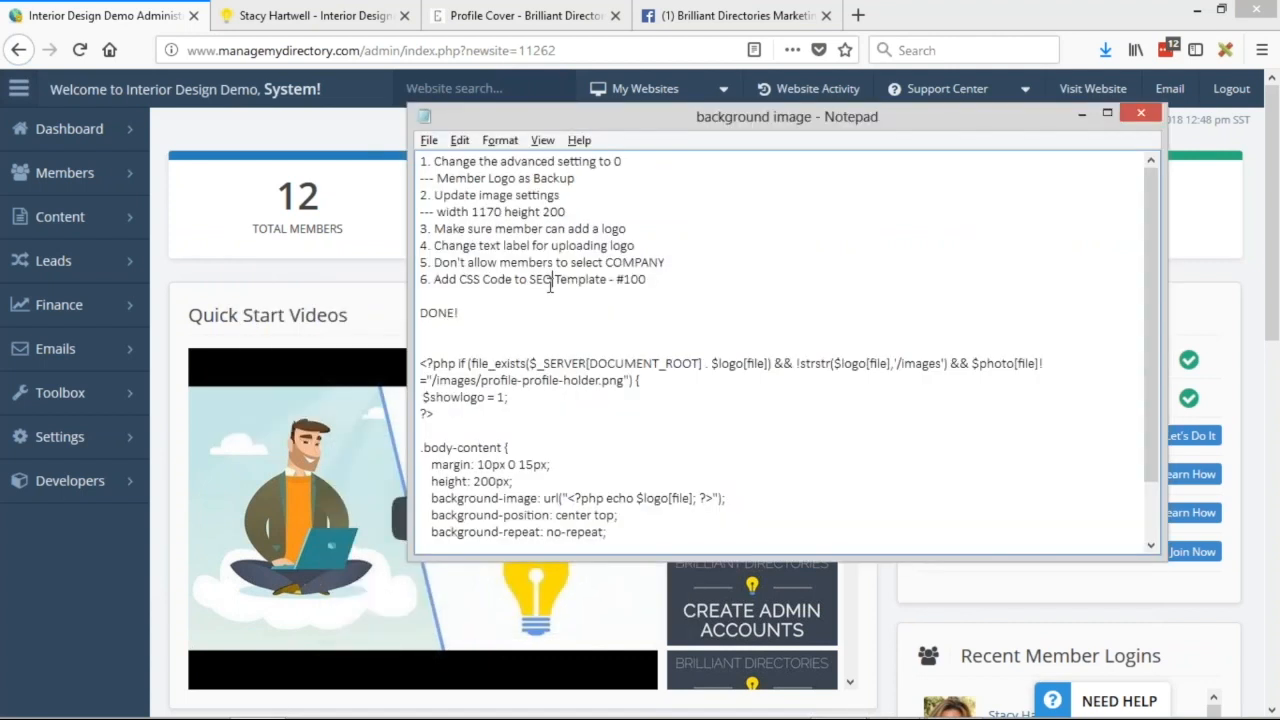
pyautogui.click(595, 180)
pyautogui.press('Return')
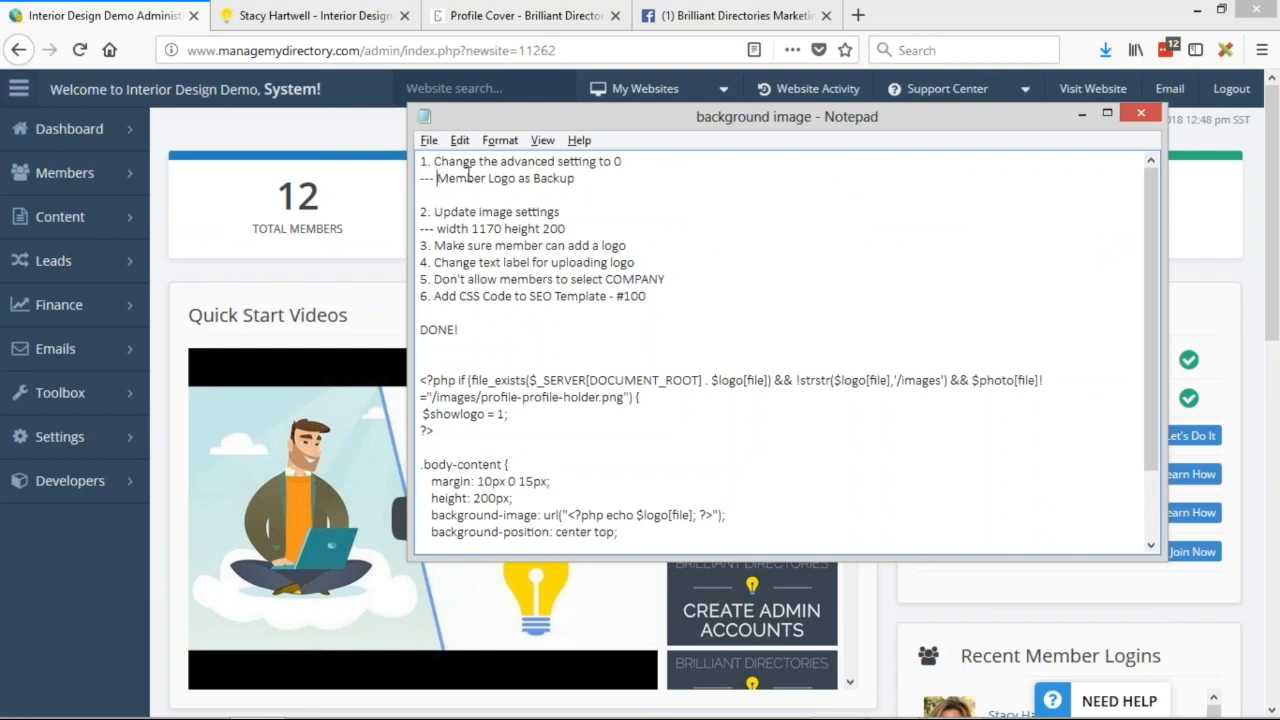
# - Copy "Member Logo as Backup" from the notes and search the admin's Advanced Settings for it
pyautogui.moveTo(437, 178); pyautogui.dragTo(587, 172)
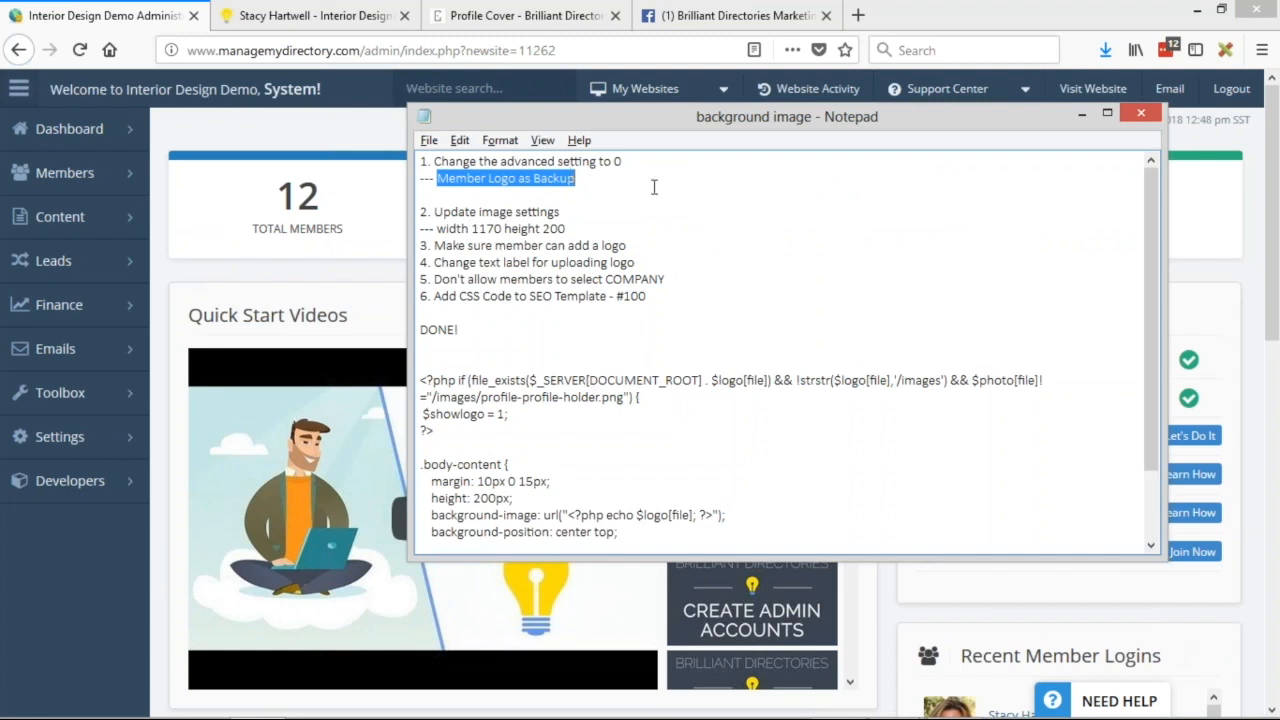
pyautogui.click(678, 208)
pyautogui.moveTo(437, 178); pyautogui.dragTo(576, 178)
pyautogui.hotkey('ctrl', 'c')
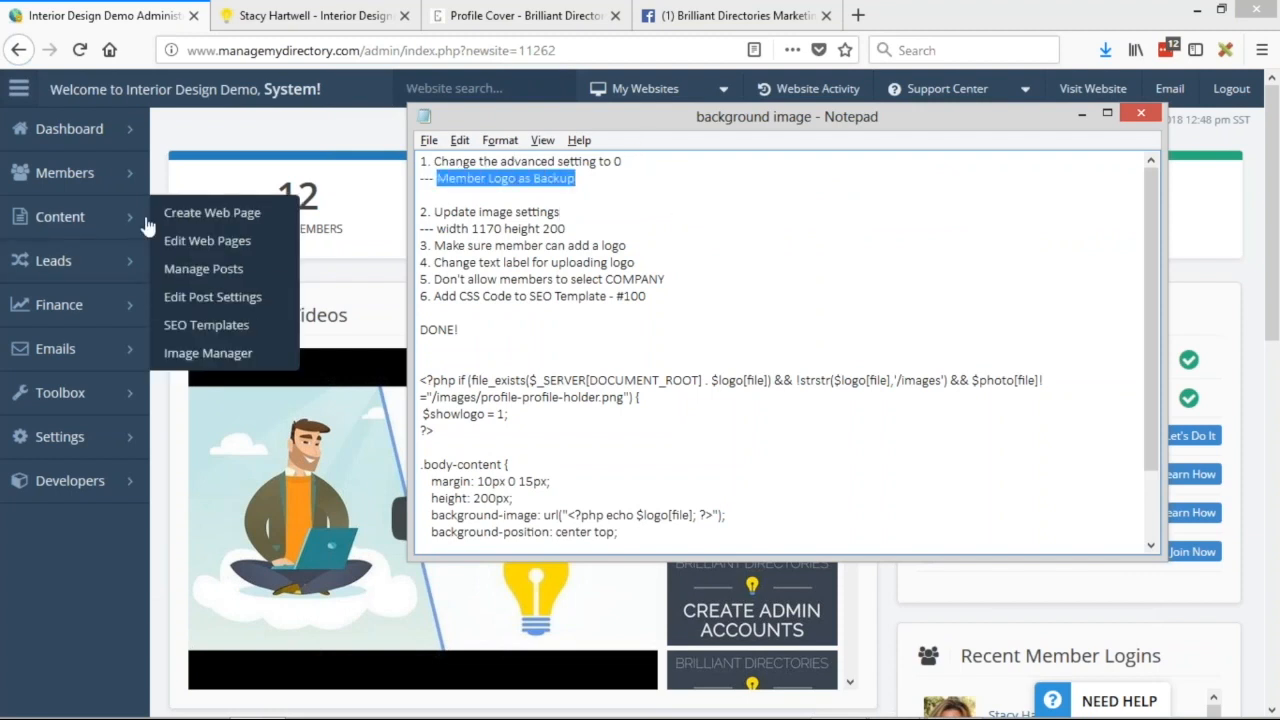
pyautogui.click(158, 160)
pyautogui.moveTo(125, 445)
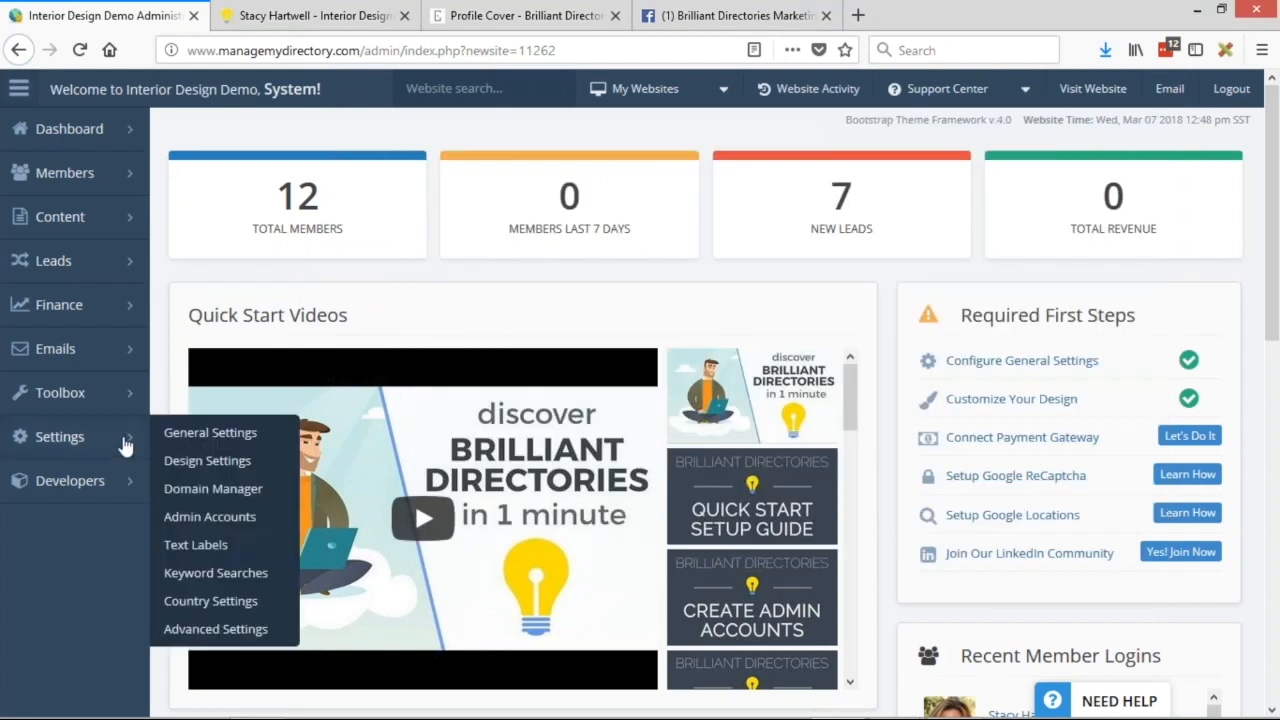
pyautogui.click(231, 629)
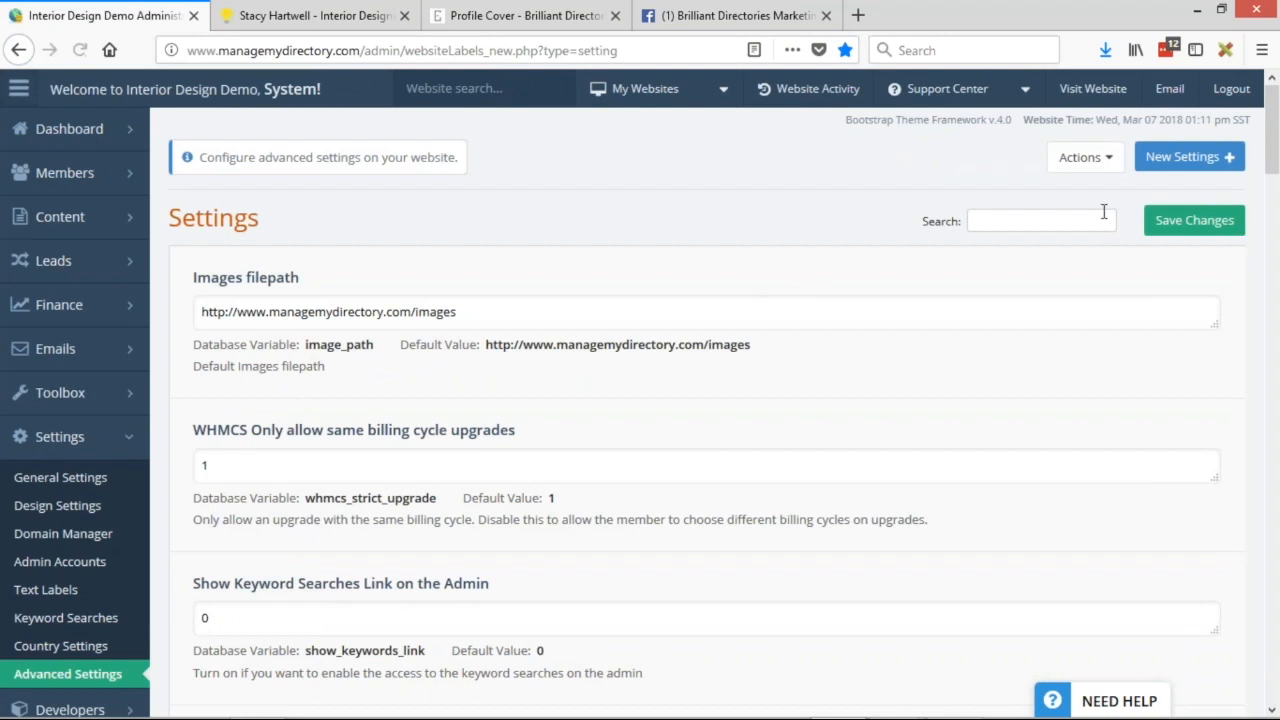
pyautogui.scroll(-2, 1077, 219)
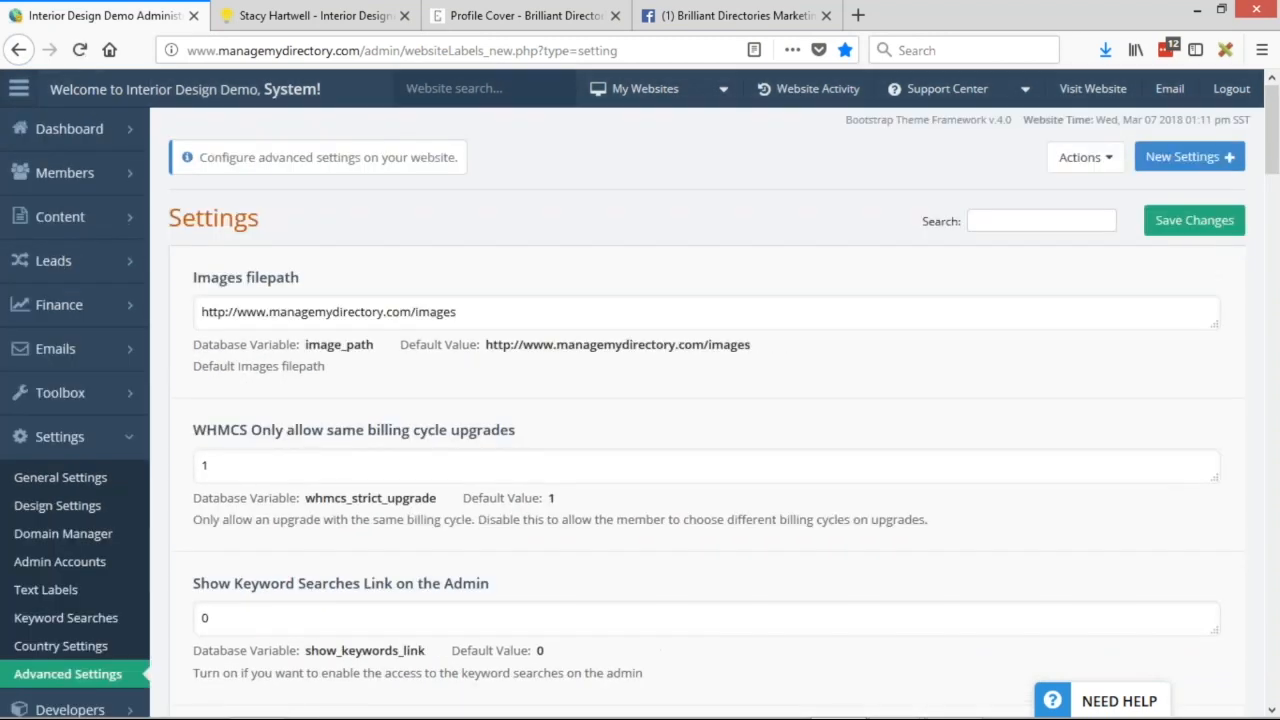
pyautogui.hotkey('ctrl', 'v')
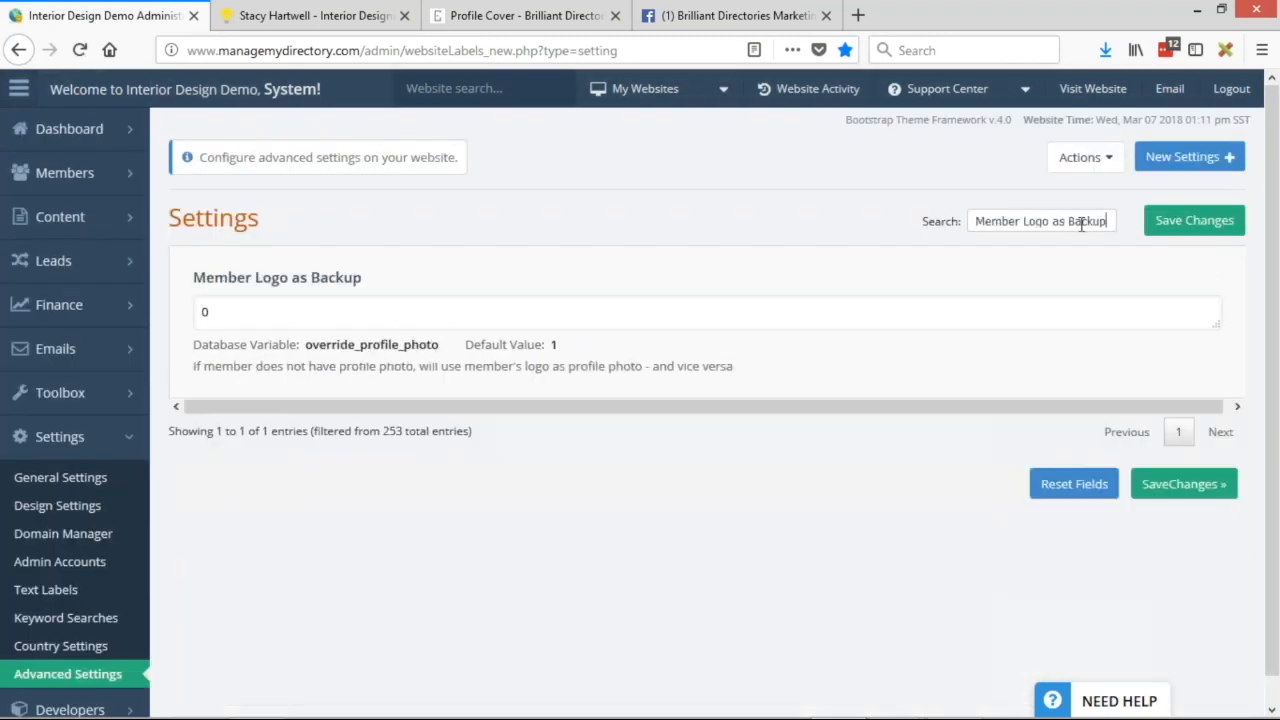
# - Set the Member Logo as Backup setting to 0 and save the changes
pyautogui.moveTo(189, 280); pyautogui.dragTo(140, 312)
pyautogui.click(313, 393)
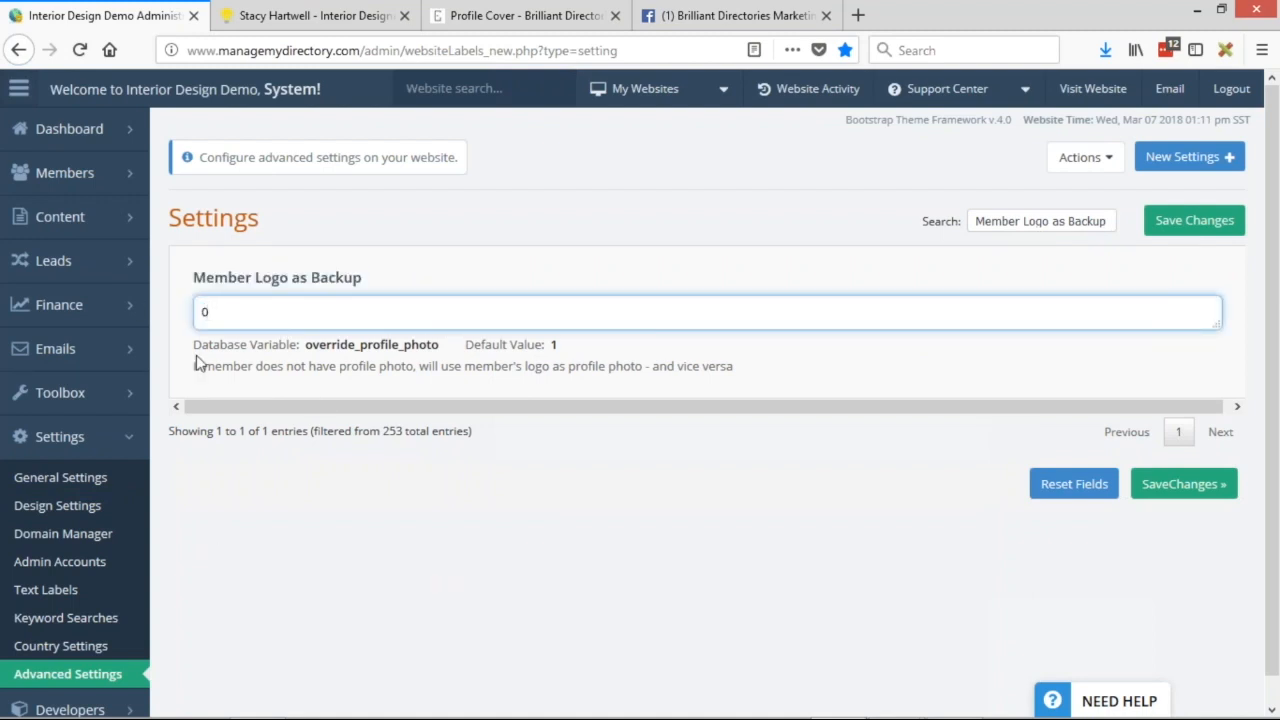
pyautogui.moveTo(100, 304)
pyautogui.moveTo(216, 312); pyautogui.dragTo(180, 354)
pyautogui.write('1')
pyautogui.click(267, 529)
pyautogui.write('0')
pyautogui.click(1172, 224)
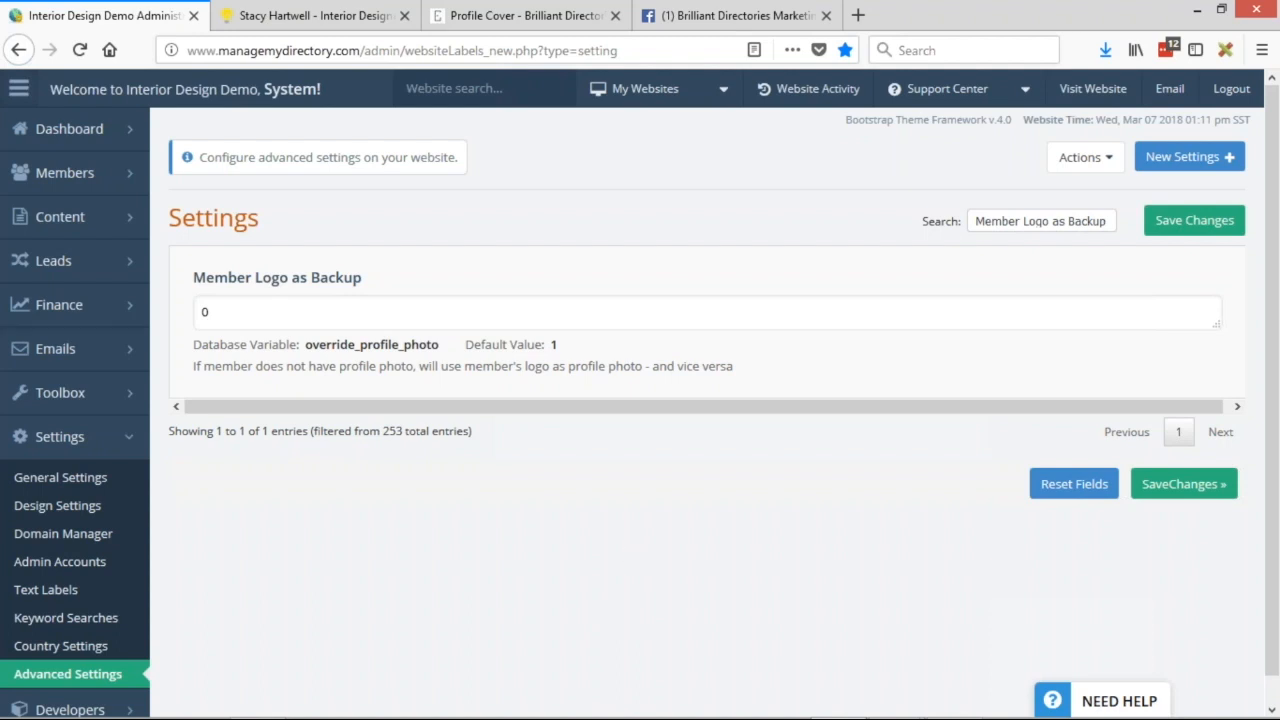
pyautogui.doubleClick(202, 311)
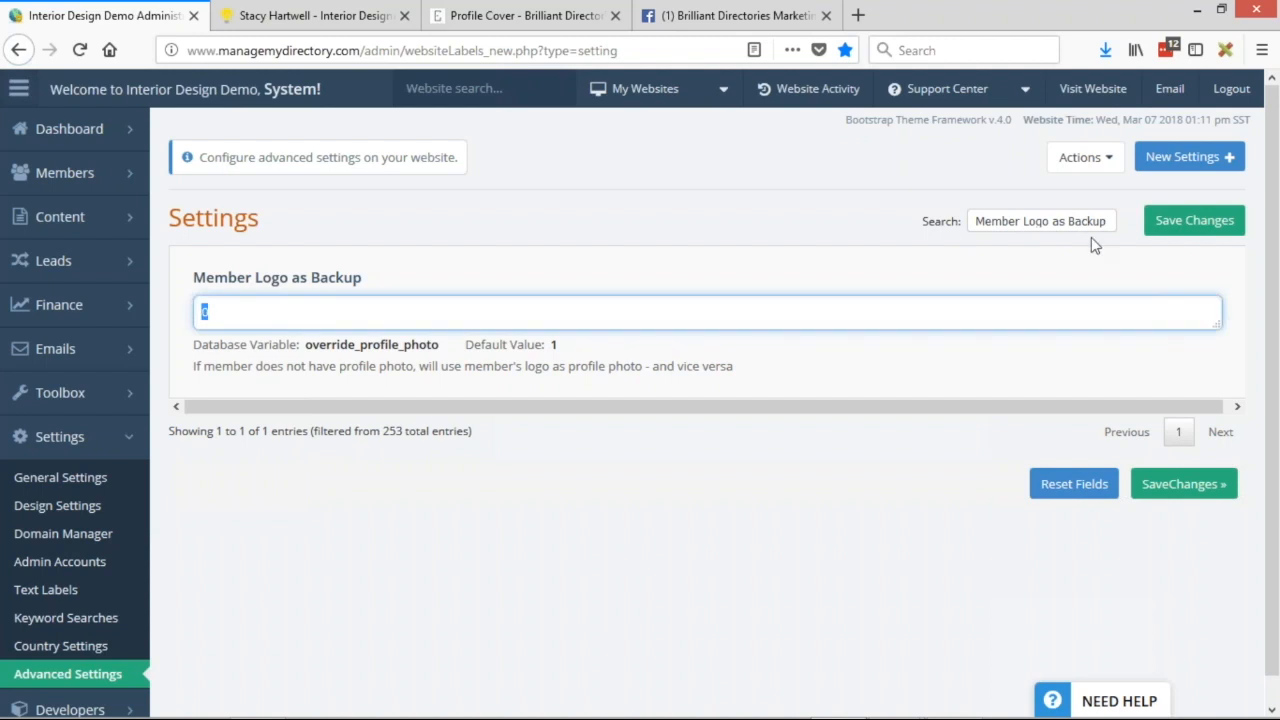
pyautogui.click(1240, 228)
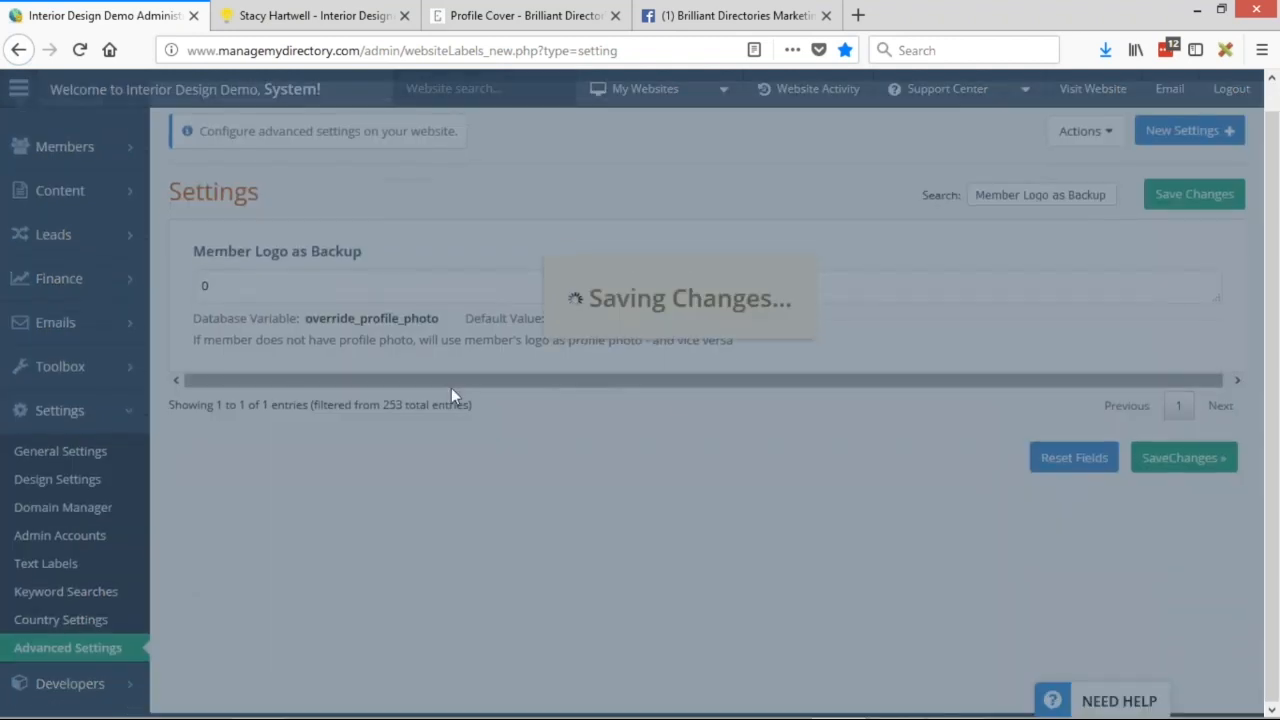
# - Return to the Notepad notes, insert two blank lines below "width 1170 height 200" and highlight "Update image settings"
pyautogui.hotkey('alt', 'Tab')
pyautogui.click(588, 225)
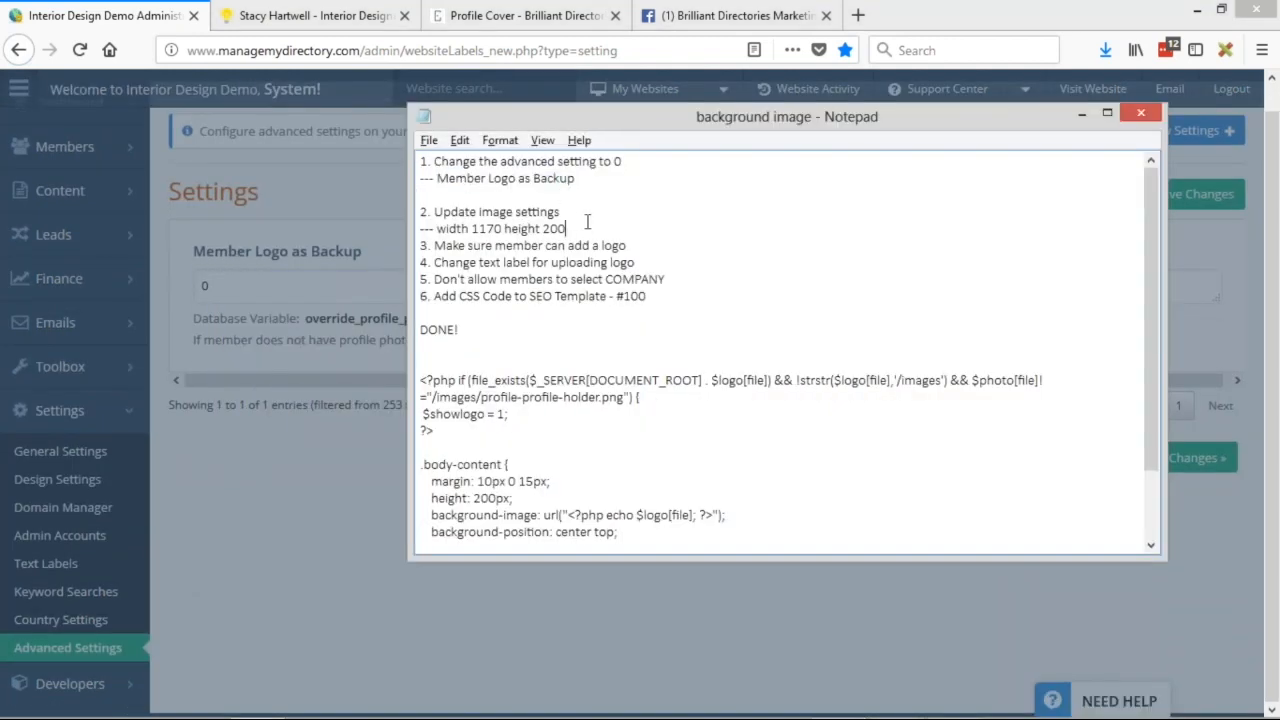
pyautogui.press('Return')
pyautogui.press('Return')
pyautogui.moveTo(615, 210); pyautogui.dragTo(432, 205)
pyautogui.click(336, 418)
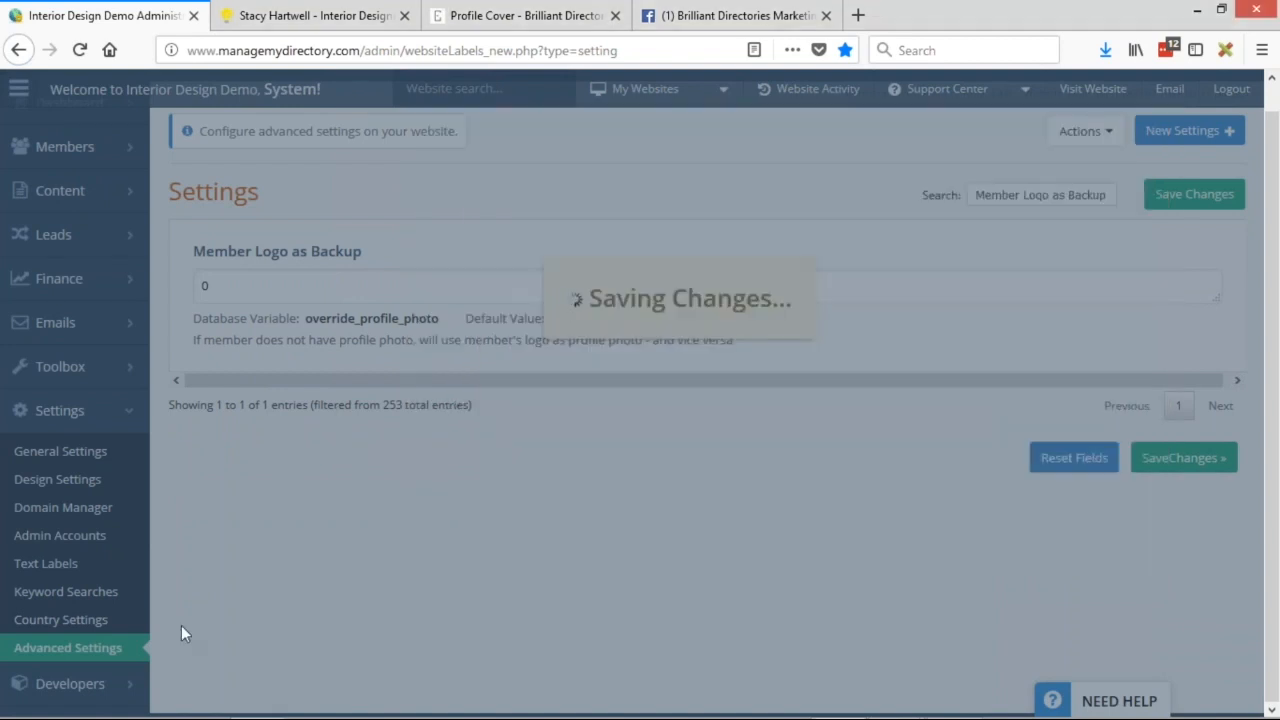
# - In the developer Image Settings, edit the Profile Logo group and save it with max width 1170 and max height 200 px
pyautogui.click(80, 502)
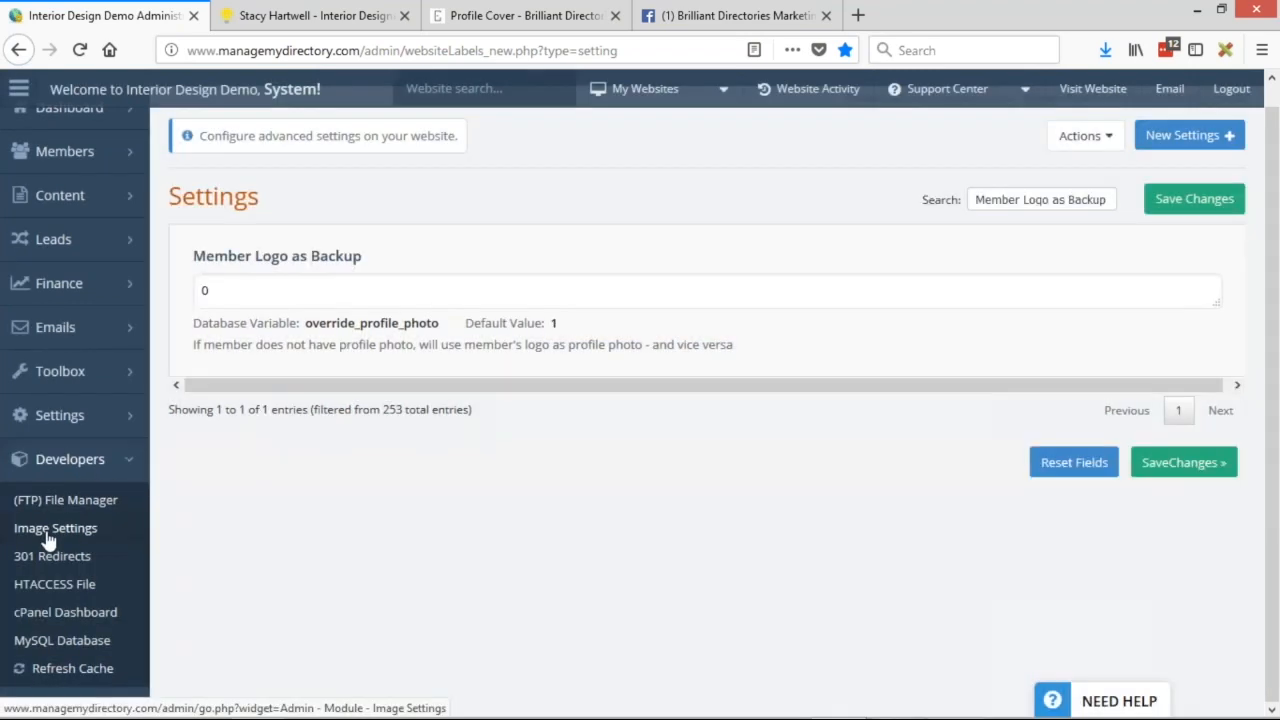
pyautogui.click(47, 538)
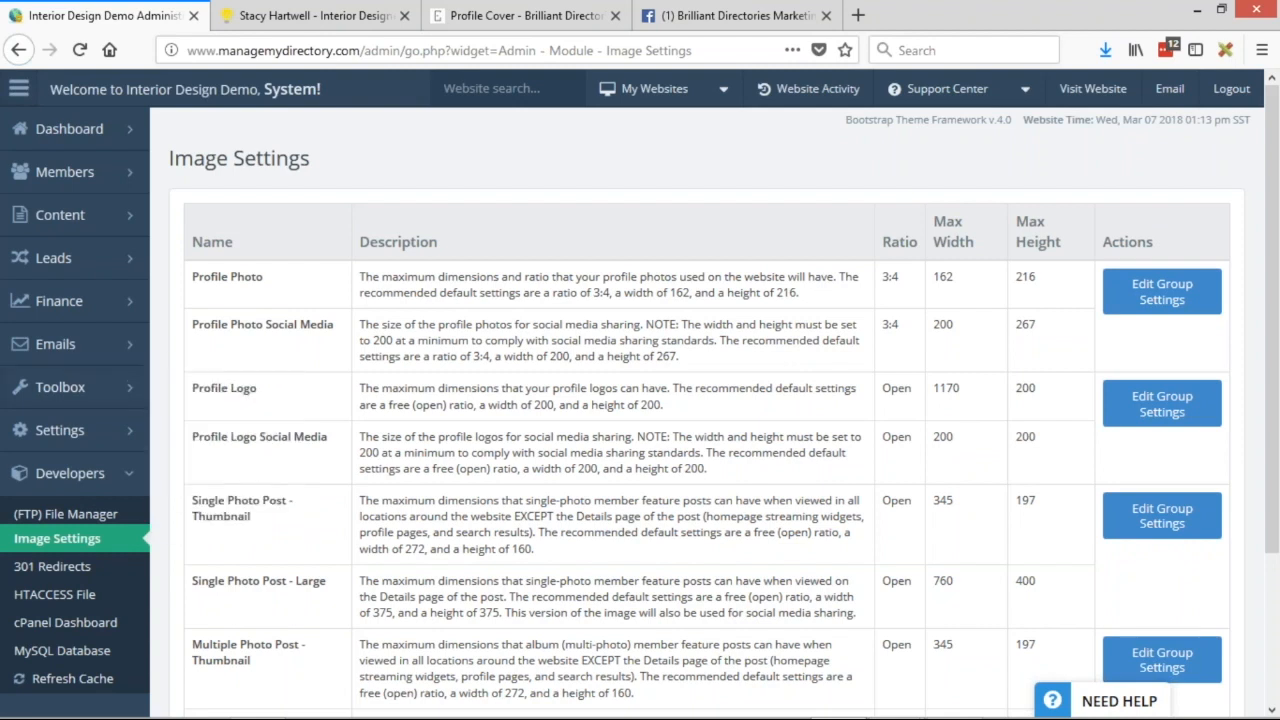
pyautogui.tripleClick(219, 388)
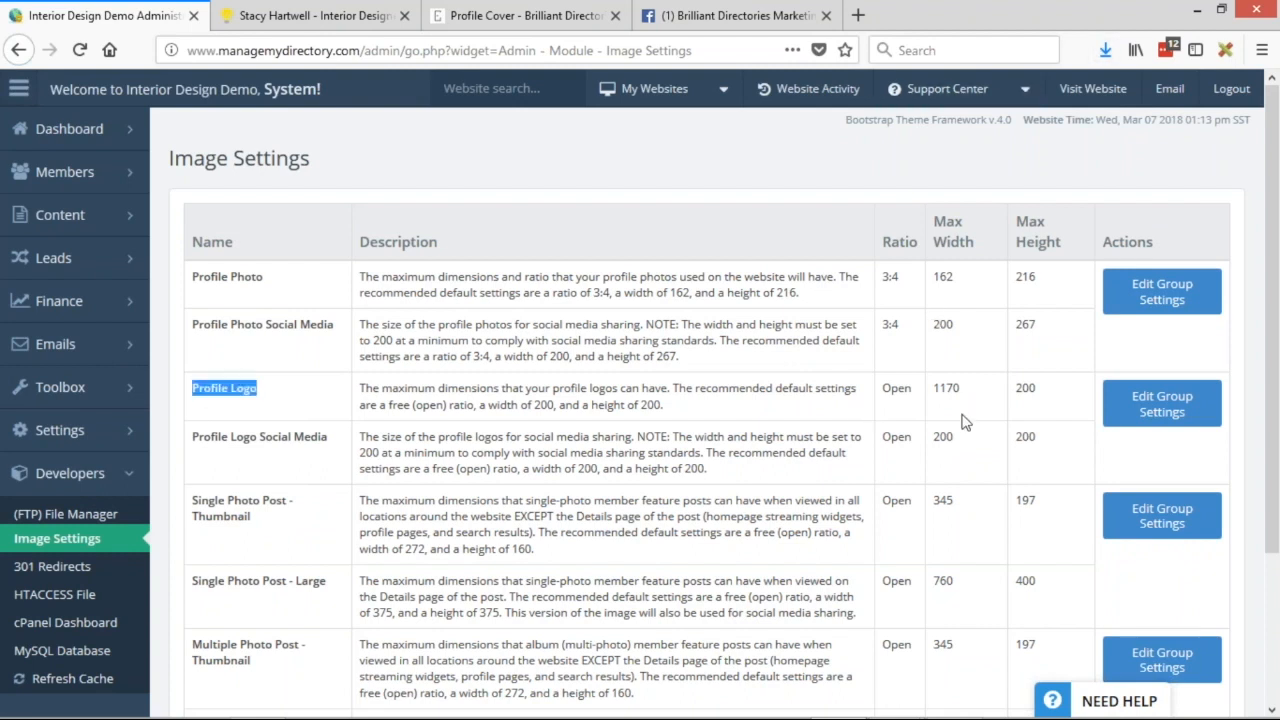
pyautogui.click(1187, 408)
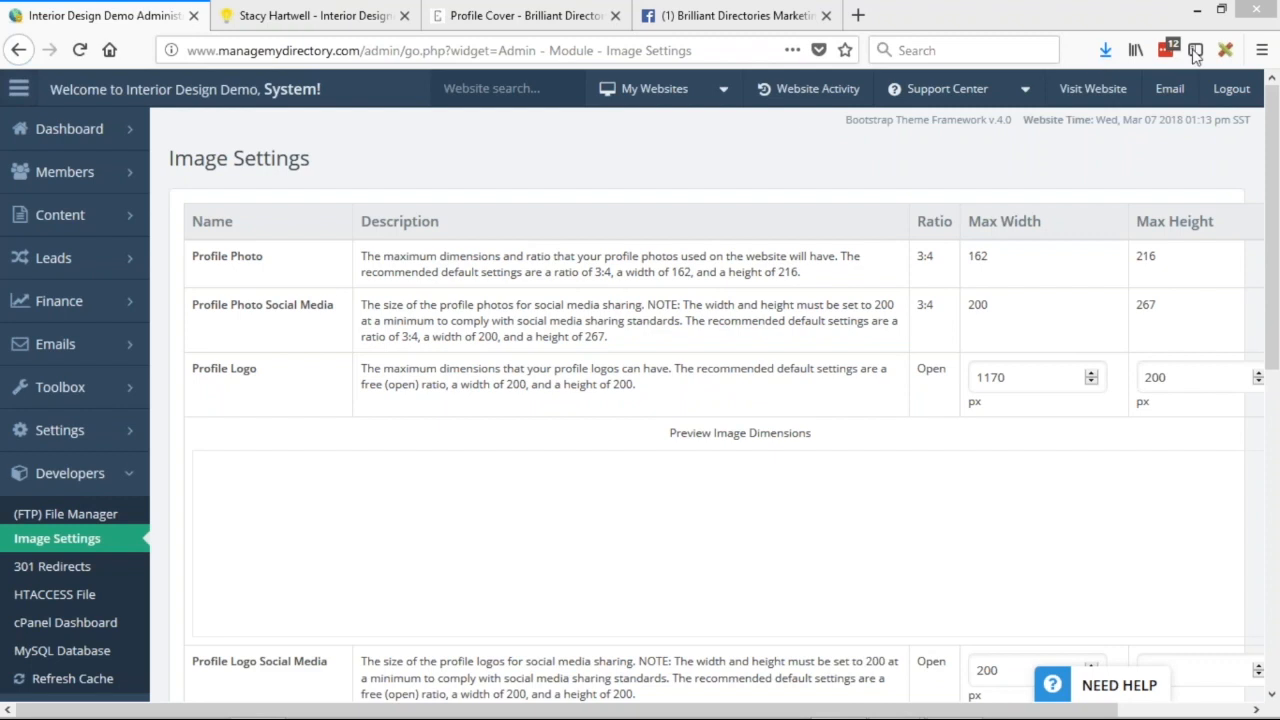
pyautogui.moveTo(1012, 376); pyautogui.dragTo(975, 376)
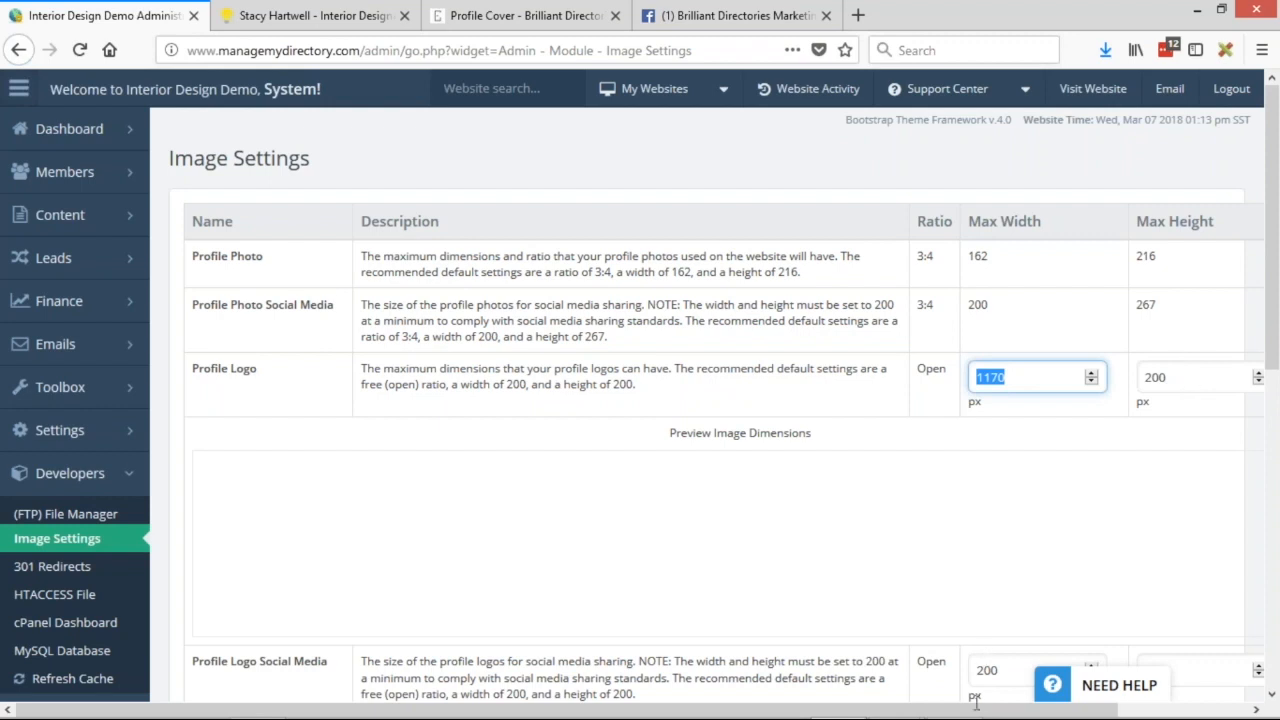
pyautogui.moveTo(957, 708)
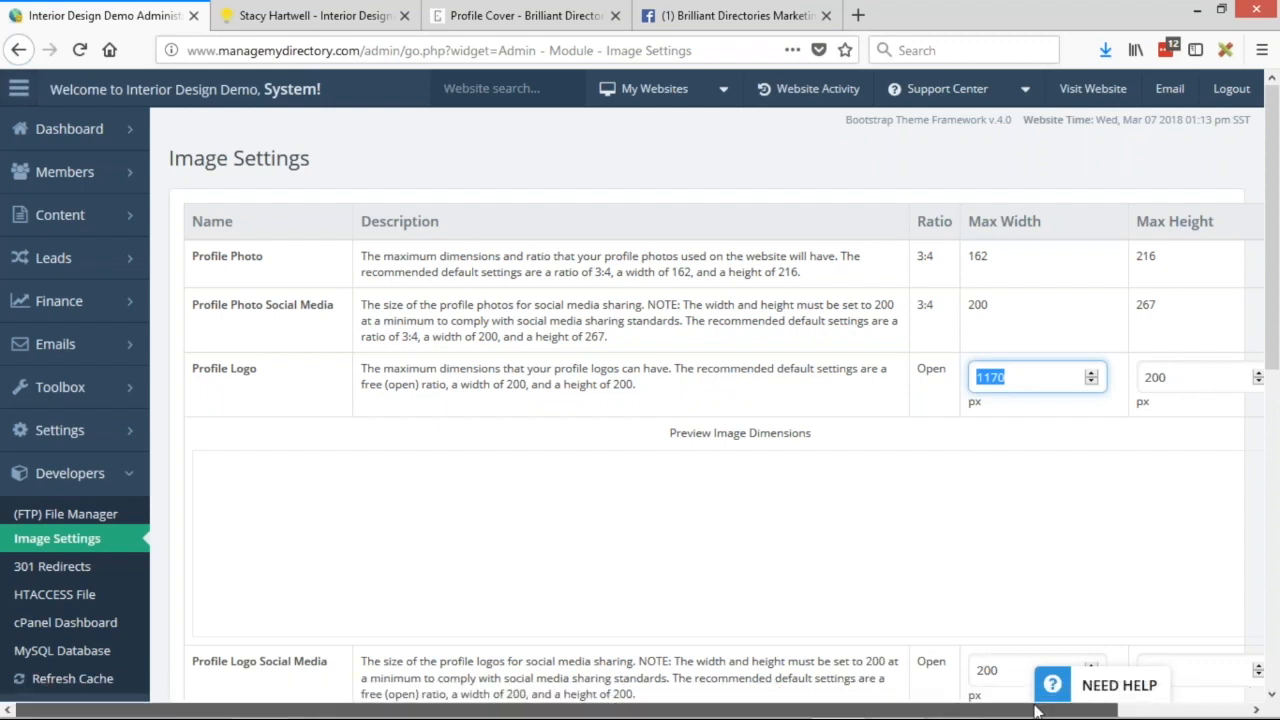
pyautogui.hscroll(3, 1108, 477)
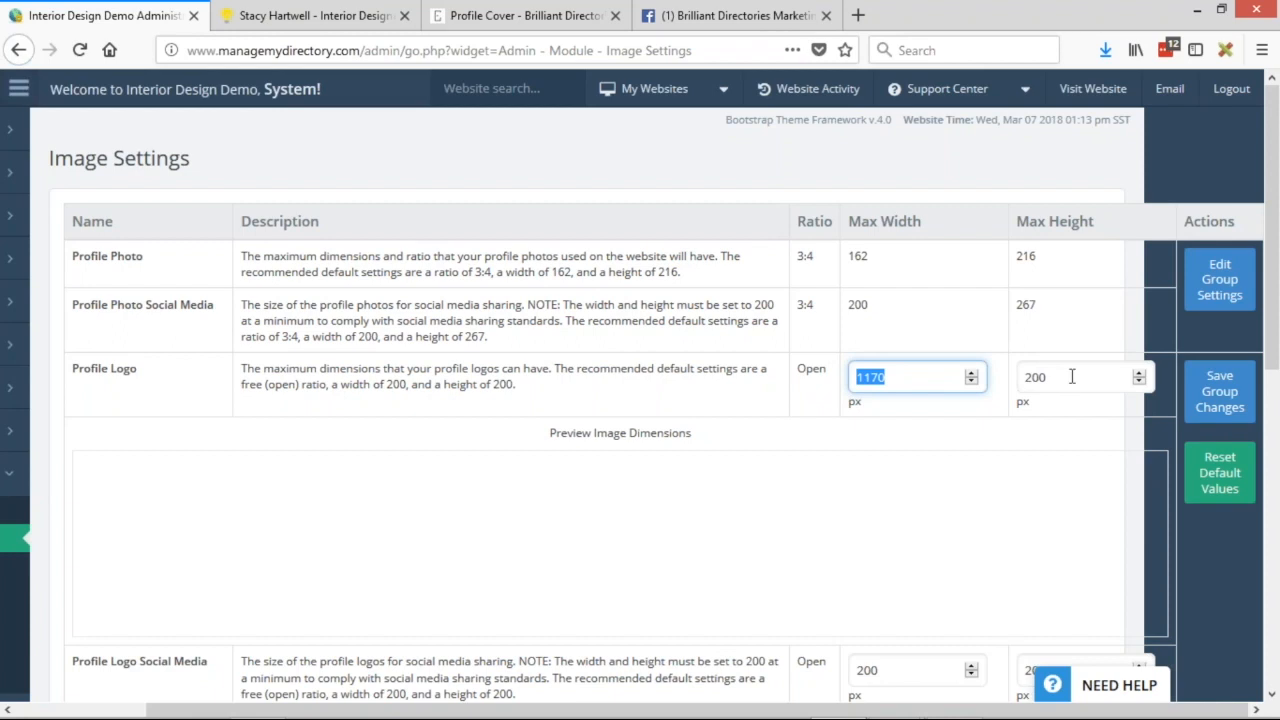
pyautogui.click(1222, 402)
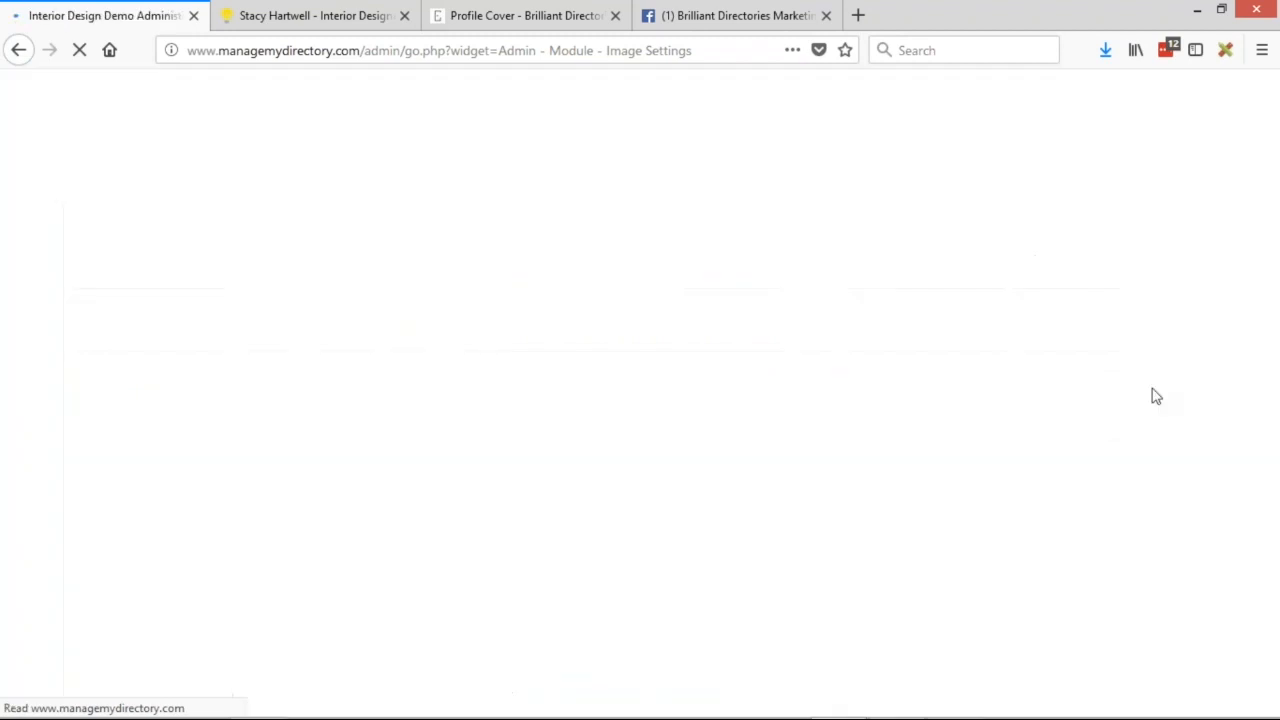
# - In the Notepad notes, add two blank lines after "Make sure member can add a logo" and highlight part of that line
pyautogui.hotkey('alt', 'Tab')
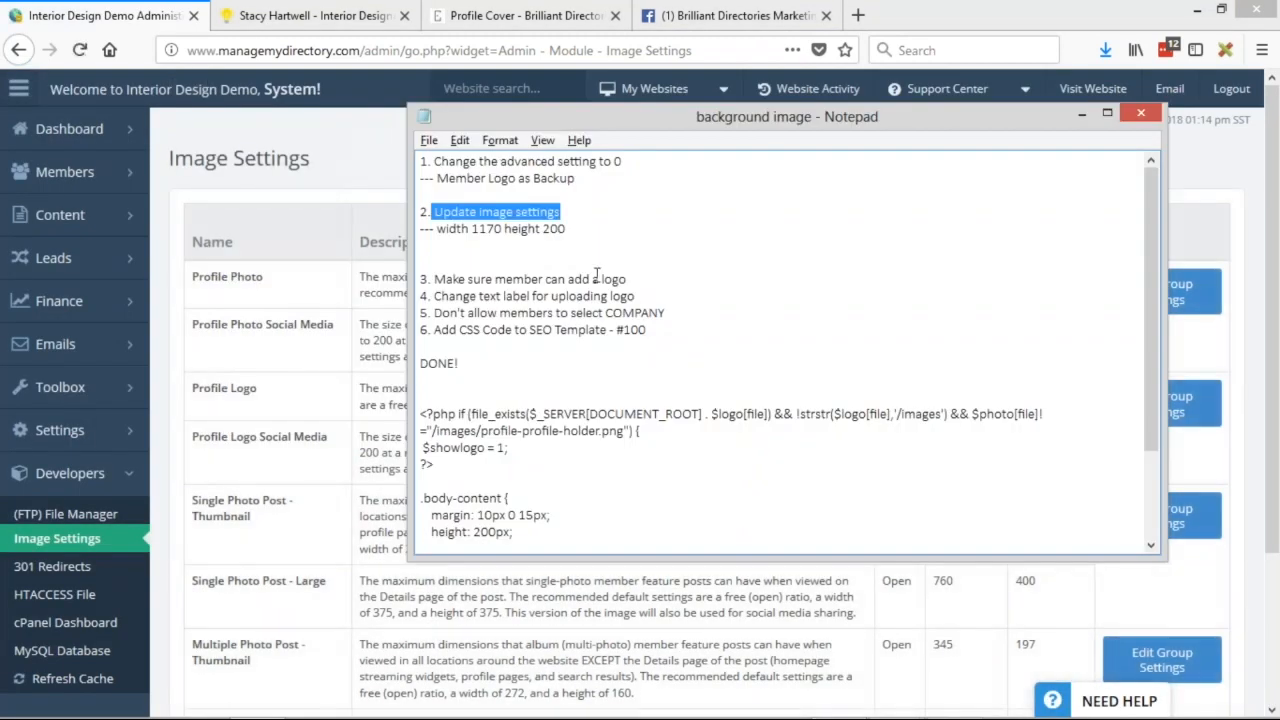
pyautogui.click(718, 279)
pyautogui.press('Return')
pyautogui.press('Return')
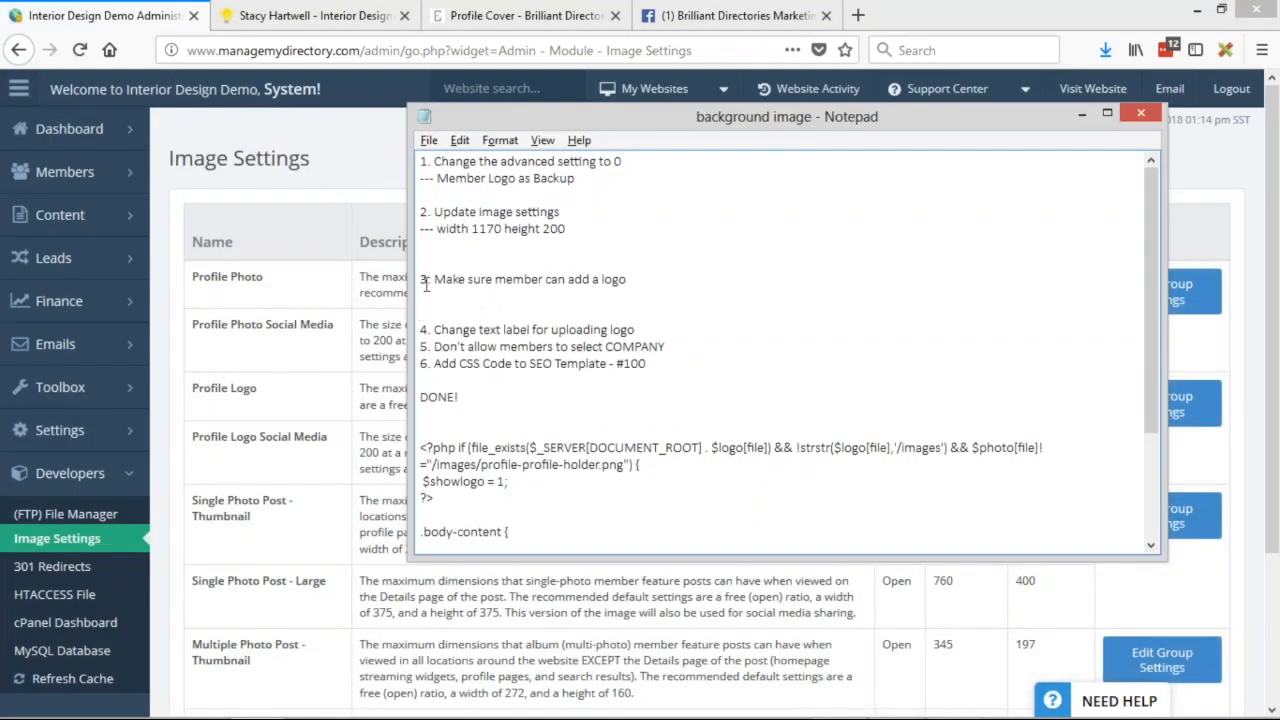
pyautogui.moveTo(634, 274); pyautogui.dragTo(524, 279)
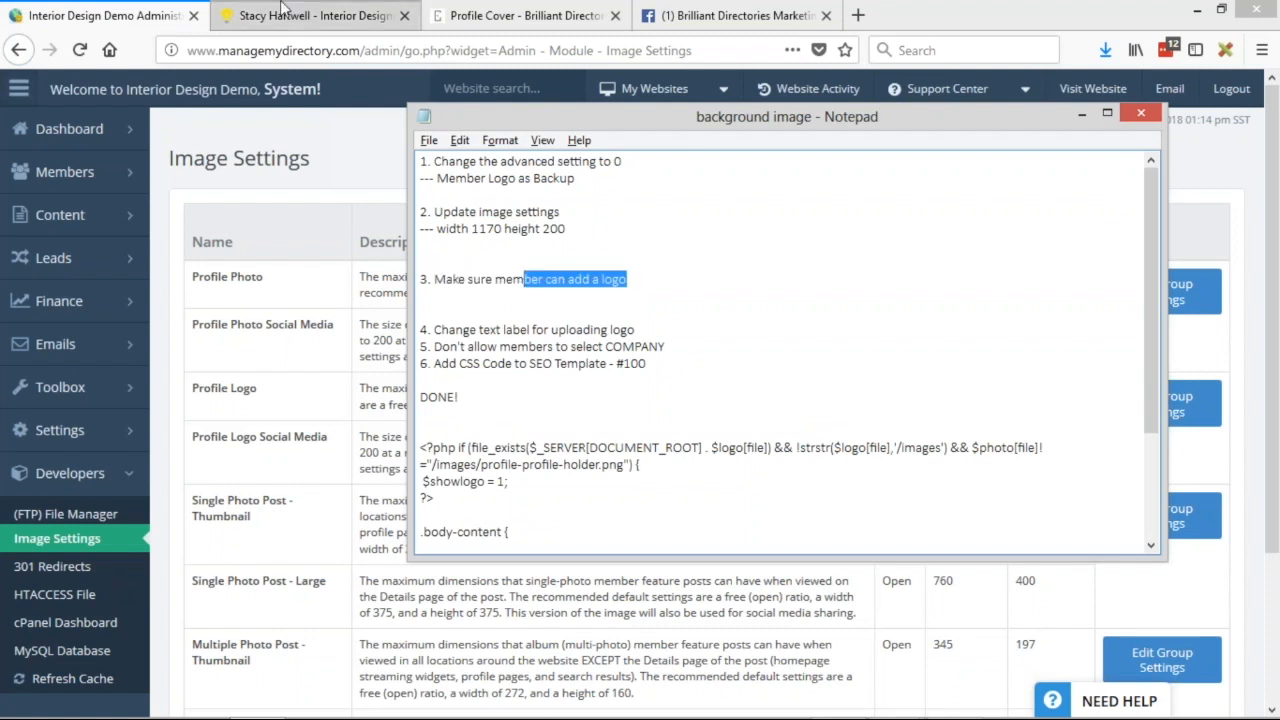
# - Open the logged-in member's listing for editing on the public site and check the Profile Logo upload on the Profile Photo page
pyautogui.click(315, 15)
pyautogui.click(1143, 112)
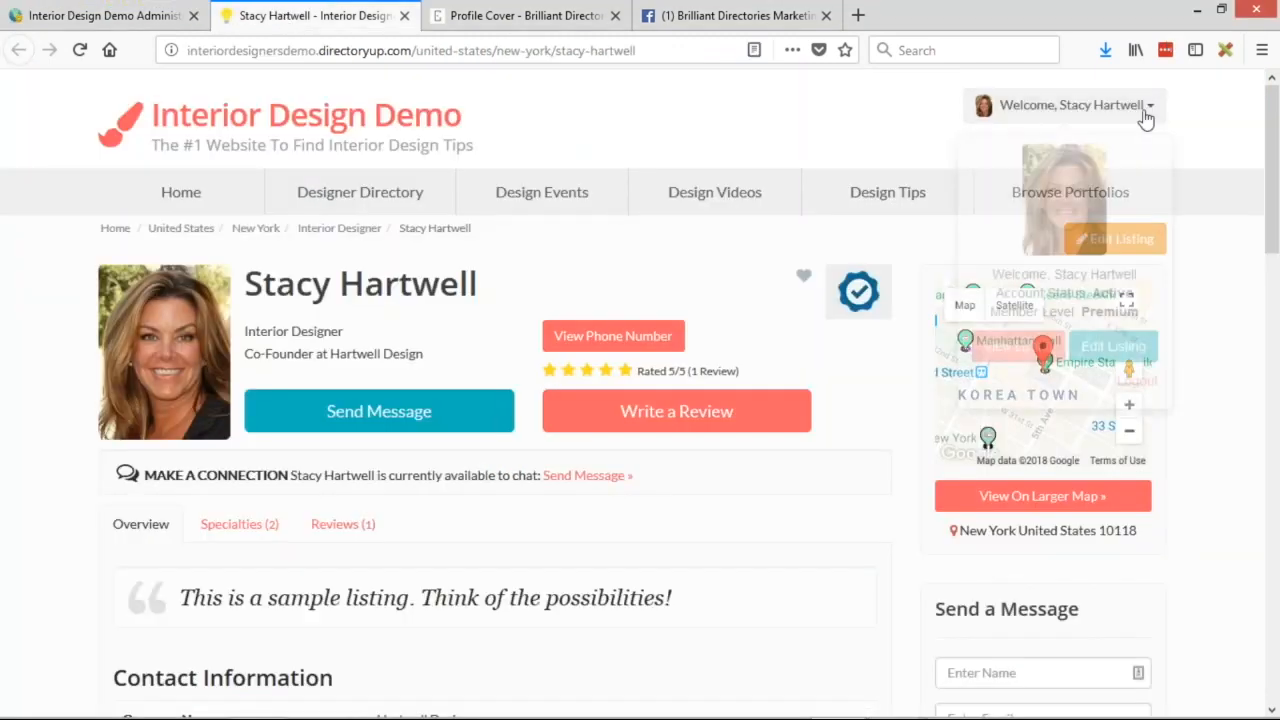
pyautogui.click(1122, 357)
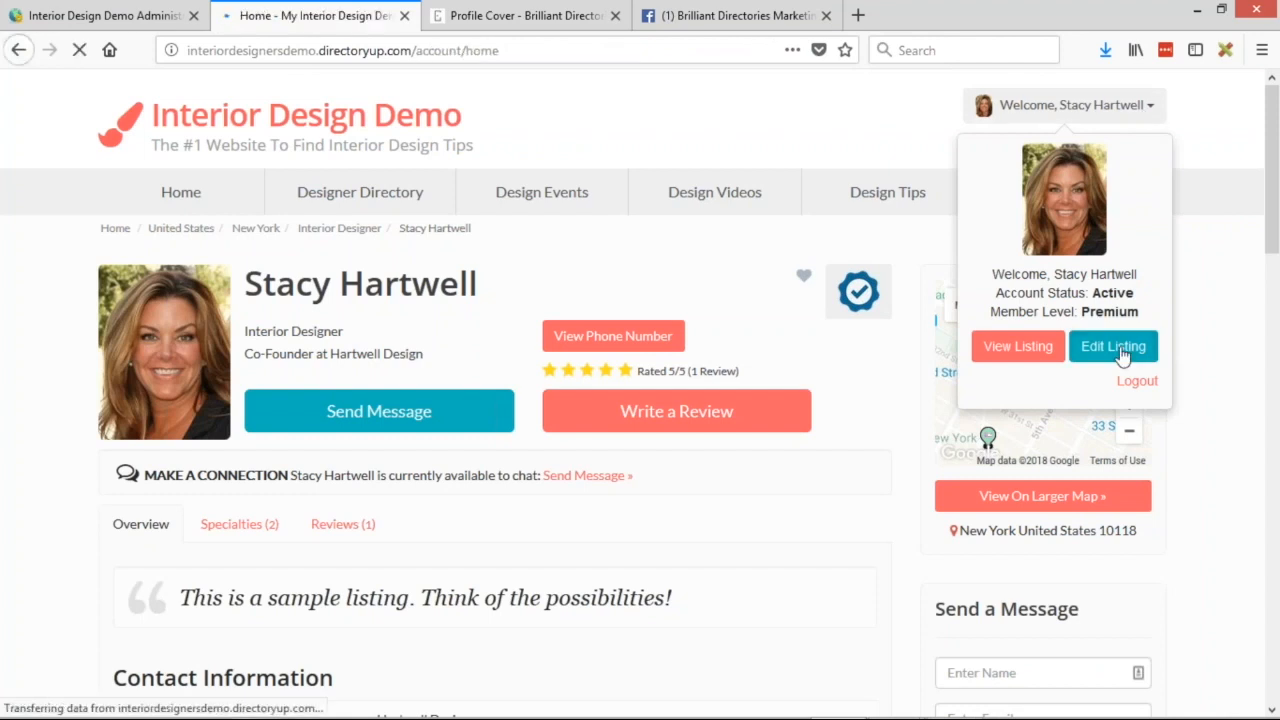
pyautogui.scroll(-5, 706, 243)
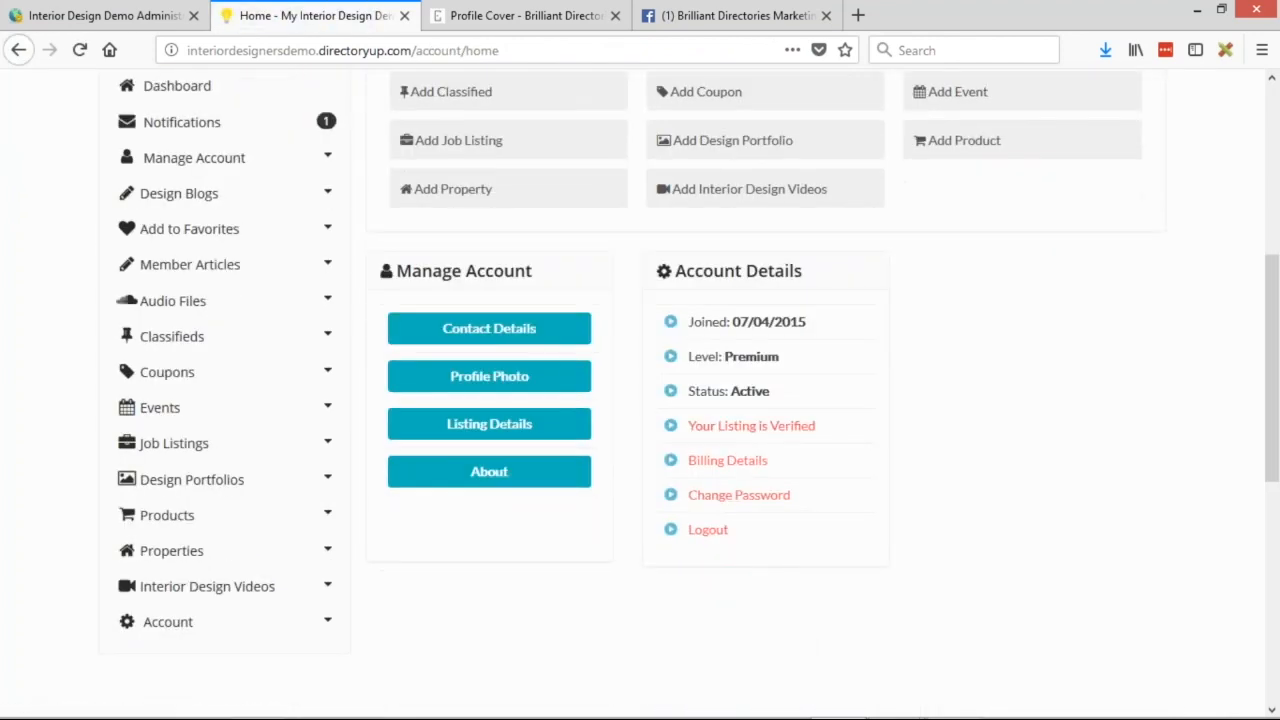
pyautogui.click(531, 376)
pyautogui.scroll(-3, 531, 376)
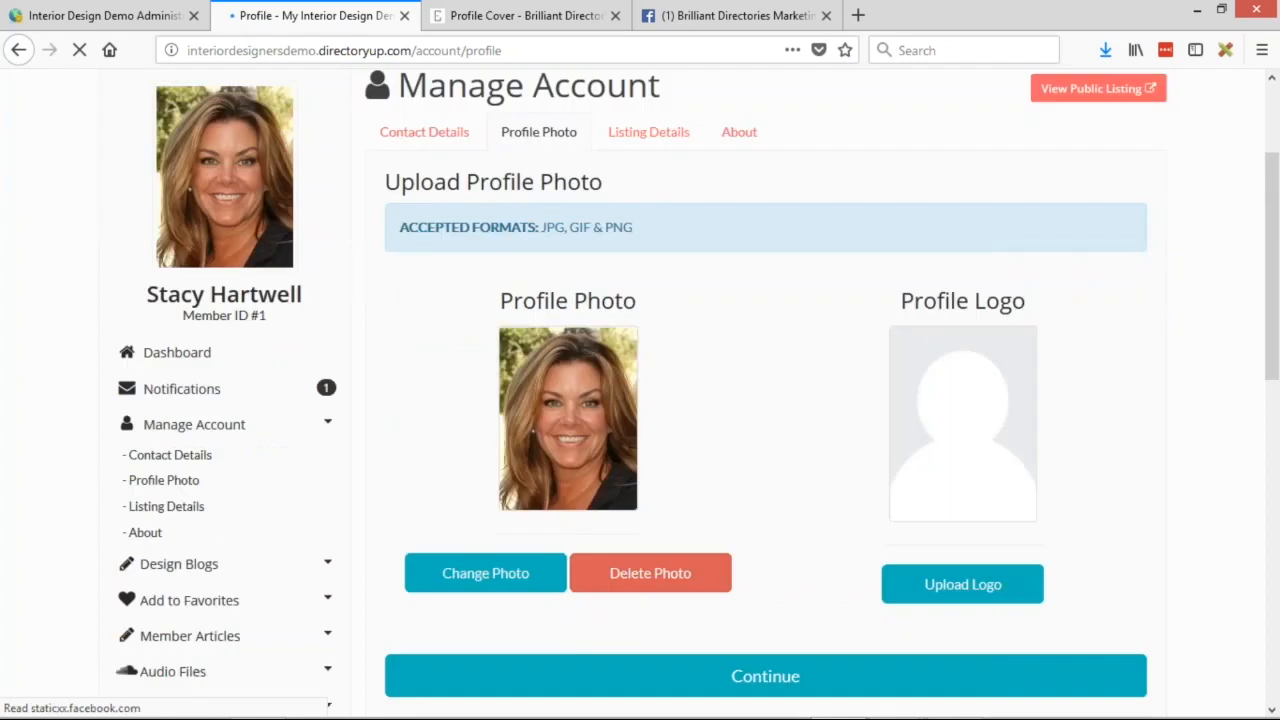
pyautogui.tripleClick(960, 300)
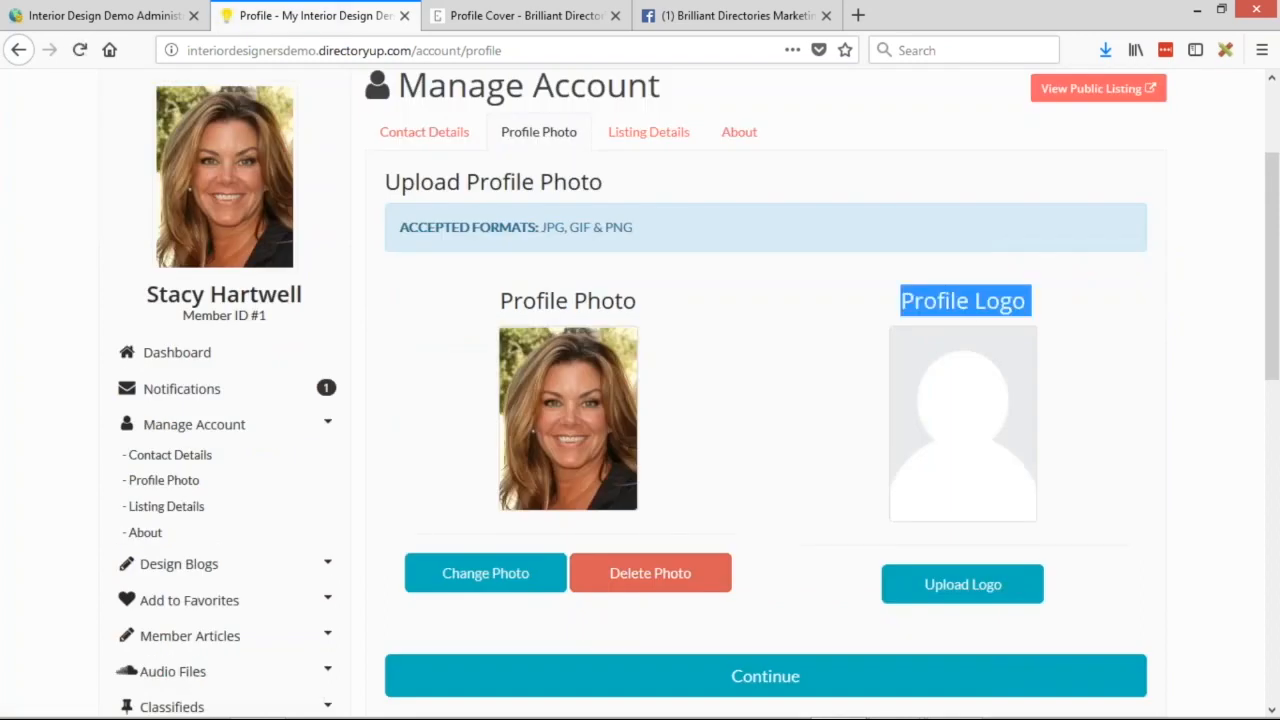
# - Back in the admin, find member #1 in the member list and open the profile settings of their Premium membership level
pyautogui.click(100, 15)
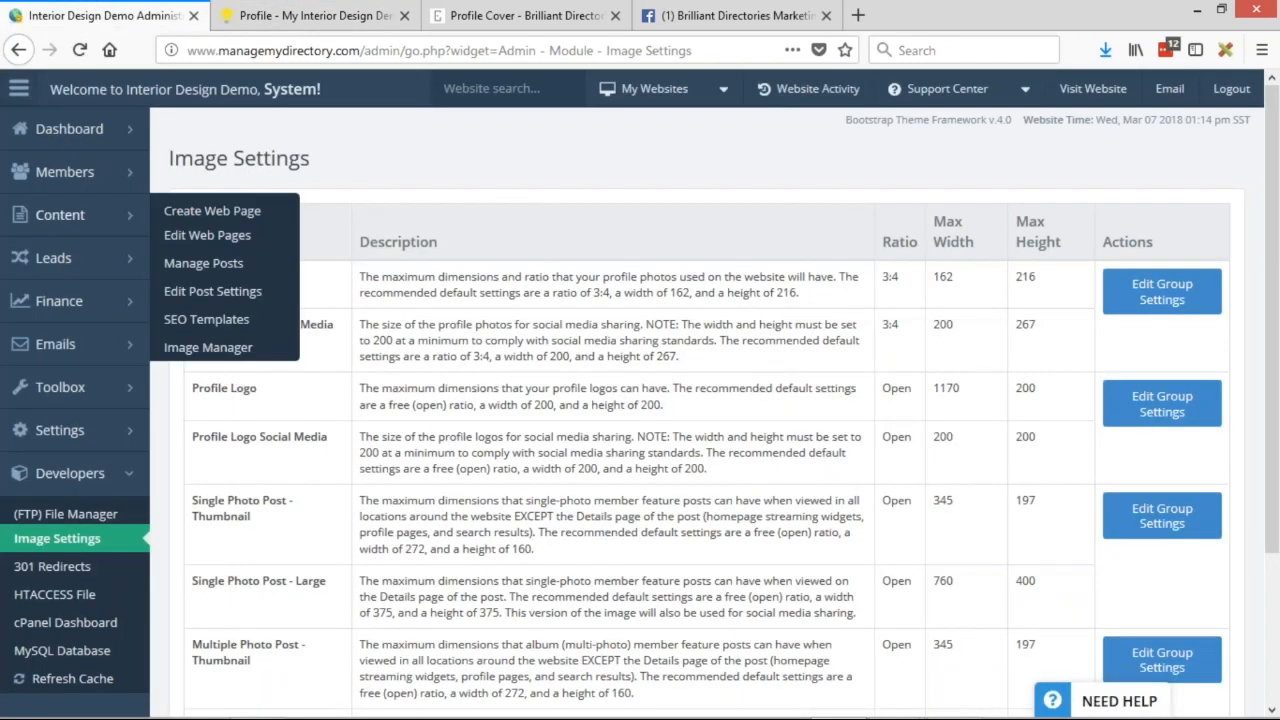
pyautogui.click(83, 176)
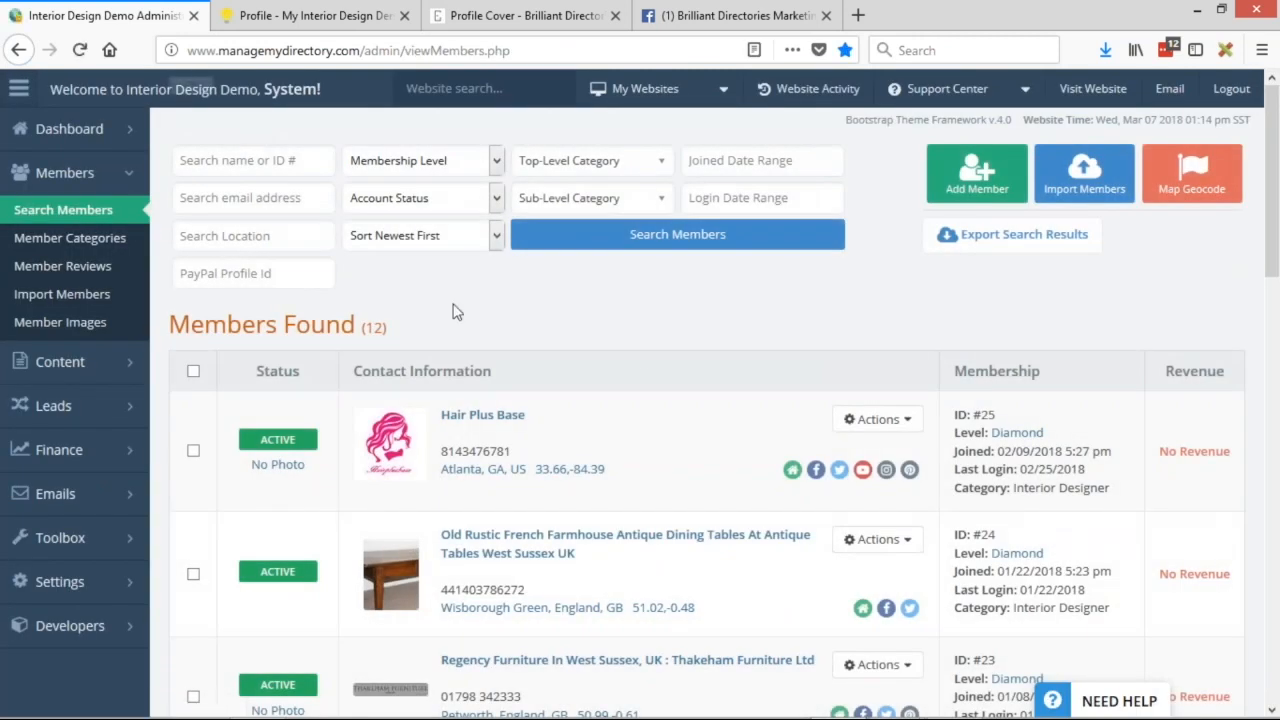
pyautogui.scroll(-3, 643, 350)
pyautogui.scroll(-10, 650, 350)
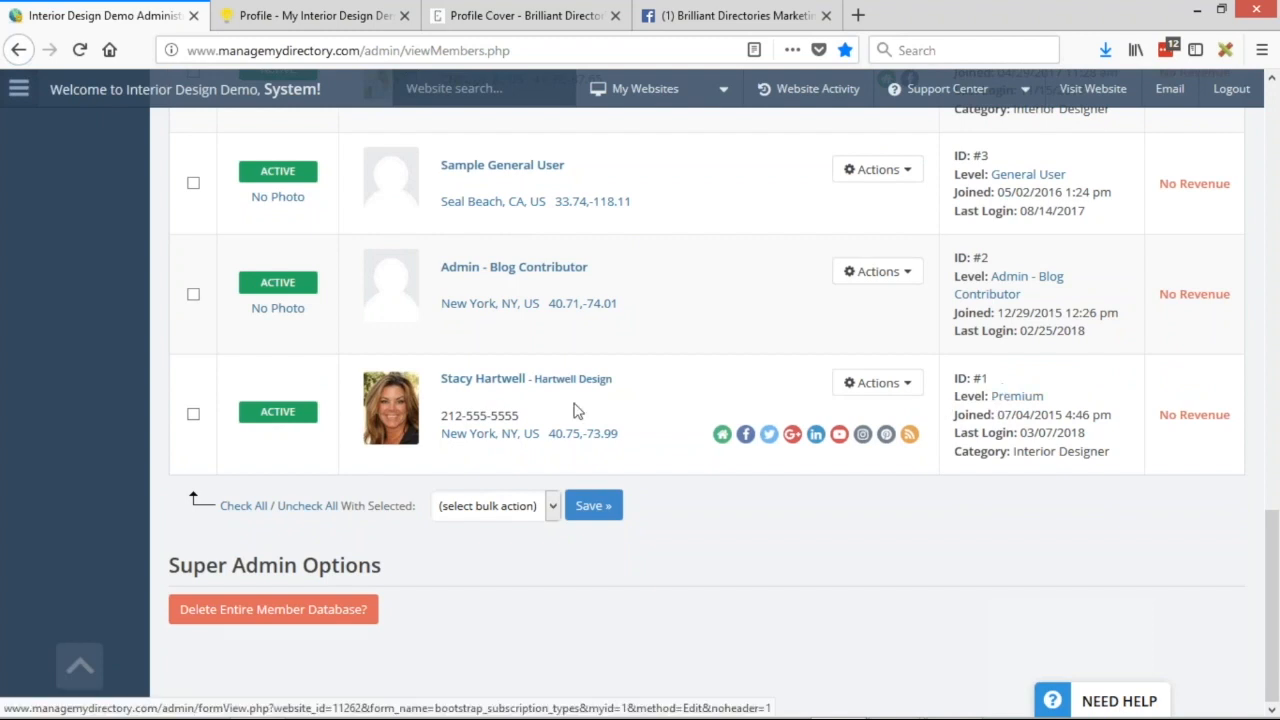
pyautogui.click(1017, 397)
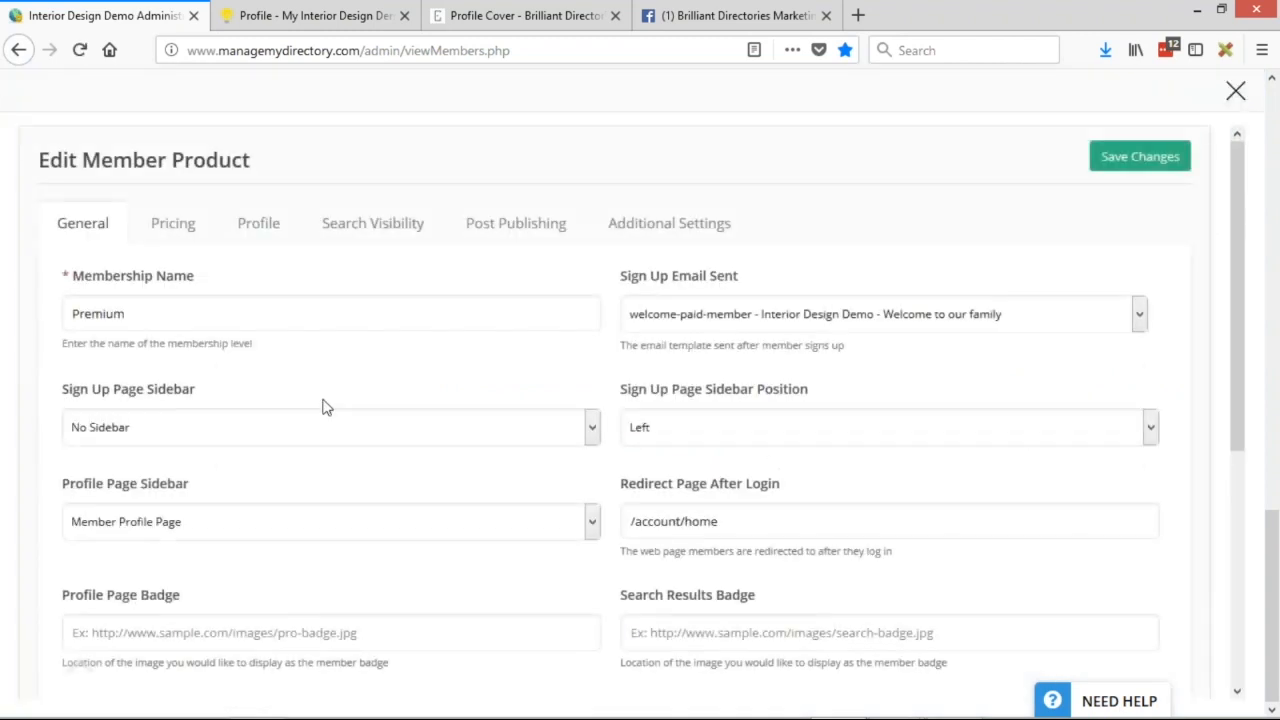
pyautogui.click(259, 230)
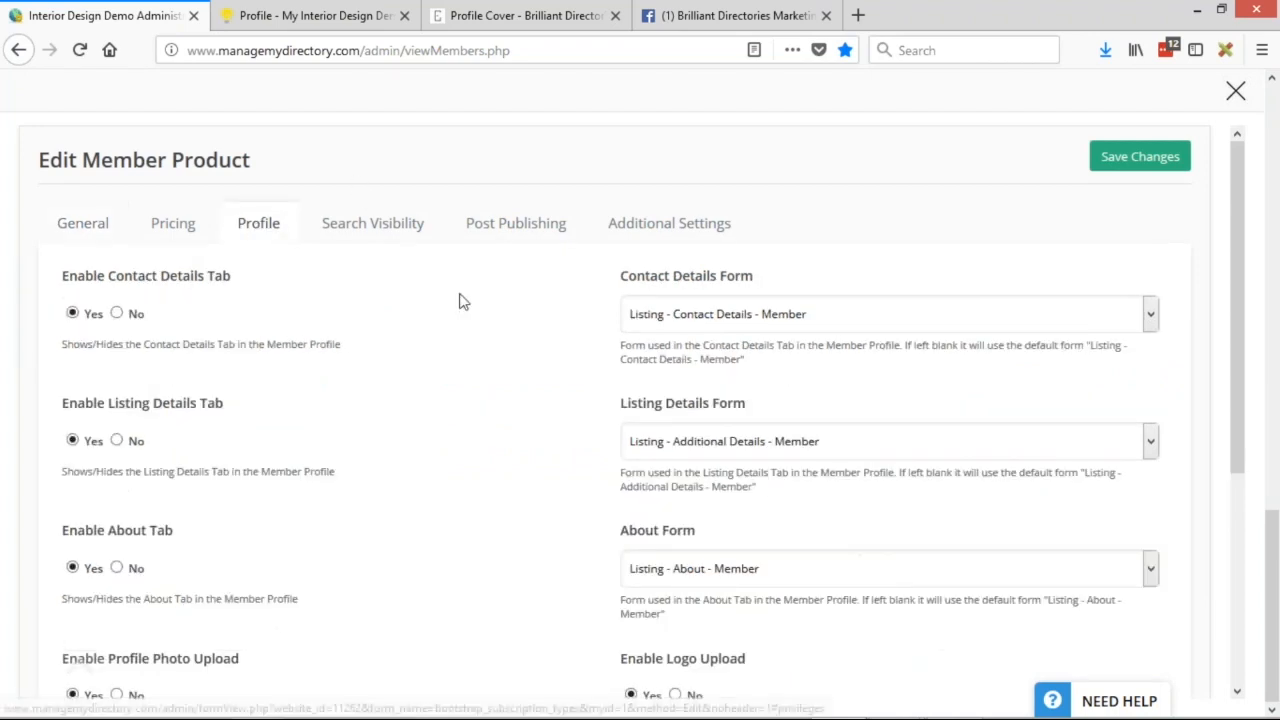
# - Check the Enable Profile Photo Upload and Enable Logo Upload options, leave Logo Upload on Yes, and close the membership level without saving
pyautogui.scroll(-4, 460, 300)
pyautogui.moveTo(60, 343); pyautogui.dragTo(245, 333)
pyautogui.moveTo(620, 325); pyautogui.dragTo(759, 334)
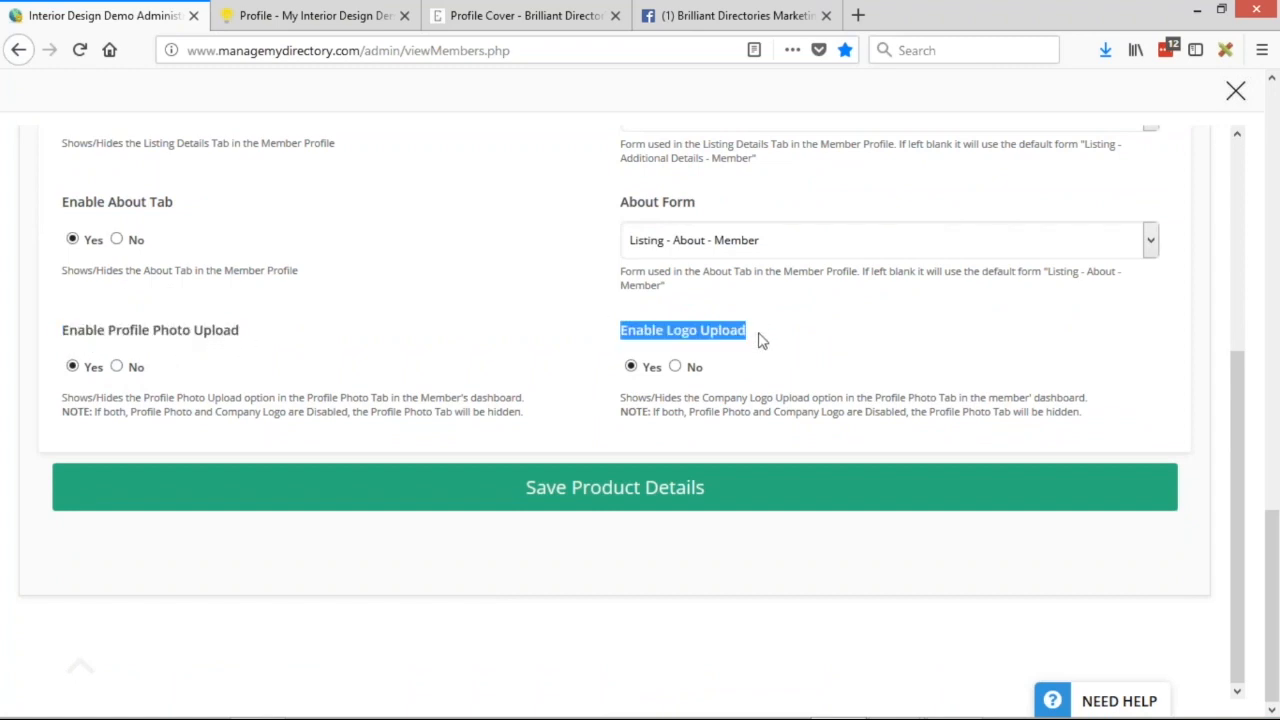
pyautogui.click(676, 367)
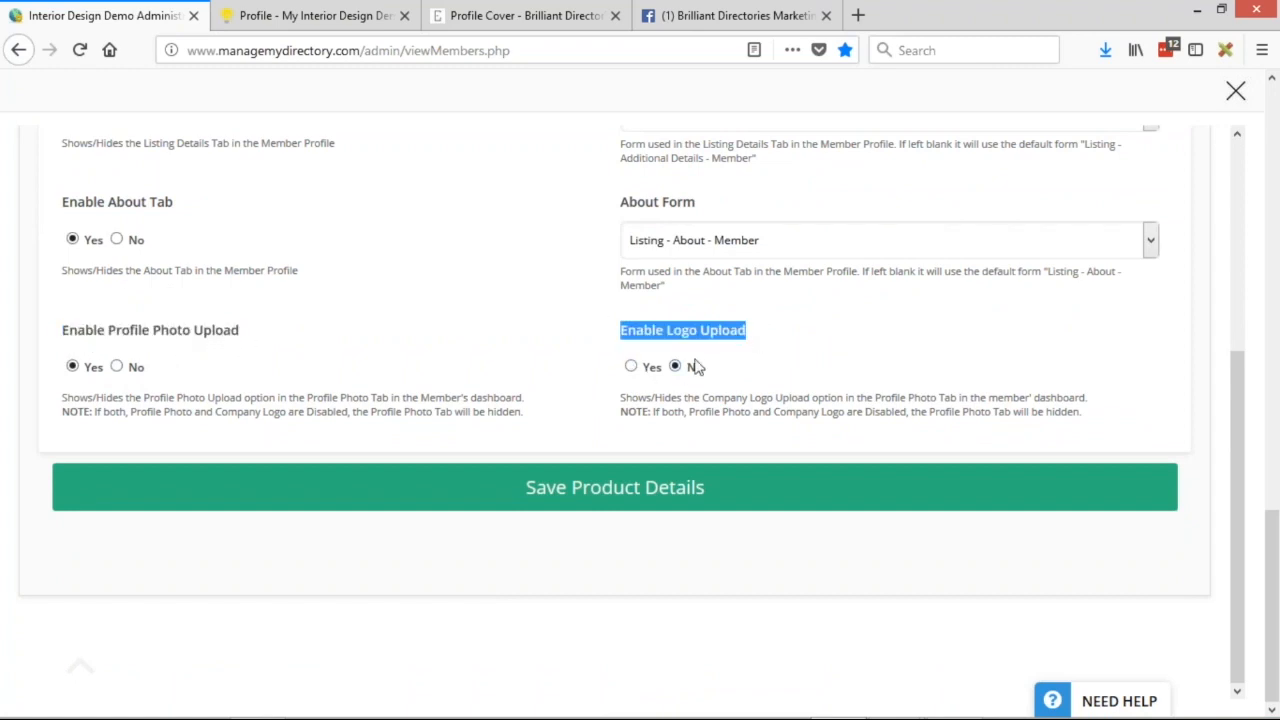
pyautogui.click(632, 366)
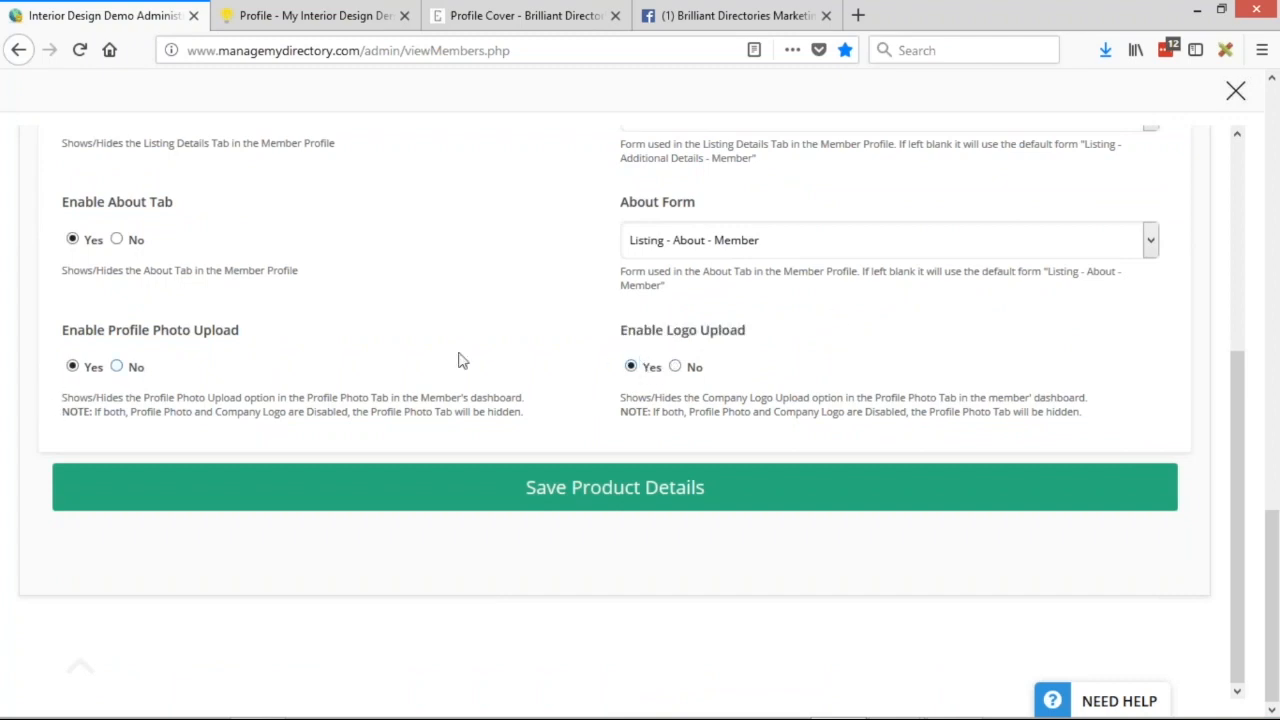
pyautogui.click(1233, 95)
# - In the Notepad notes, add two blank lines after "Change text label for uploading logo" and highlight "uploading logo" in that line
pyautogui.hotkey('alt', 'Tab')
pyautogui.click(621, 300)
pyautogui.click(745, 333)
pyautogui.press('Return')
pyautogui.press('Return')
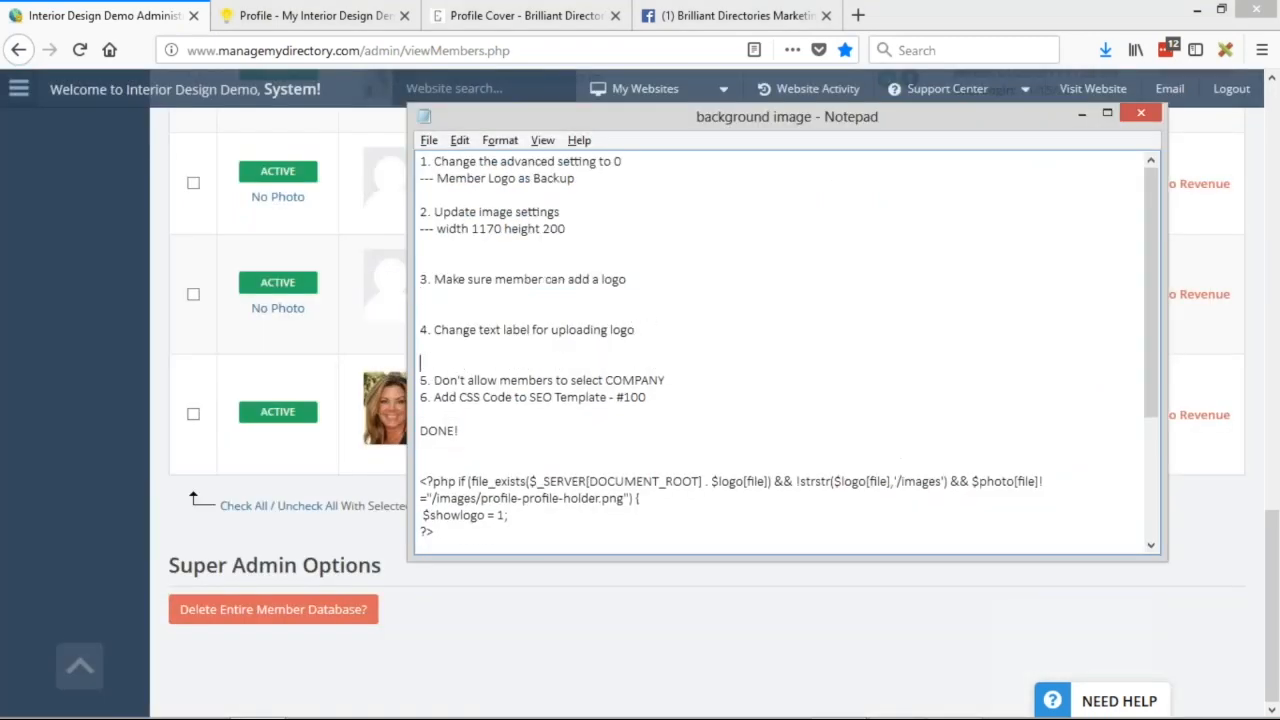
pyautogui.moveTo(477, 330); pyautogui.dragTo(643, 333)
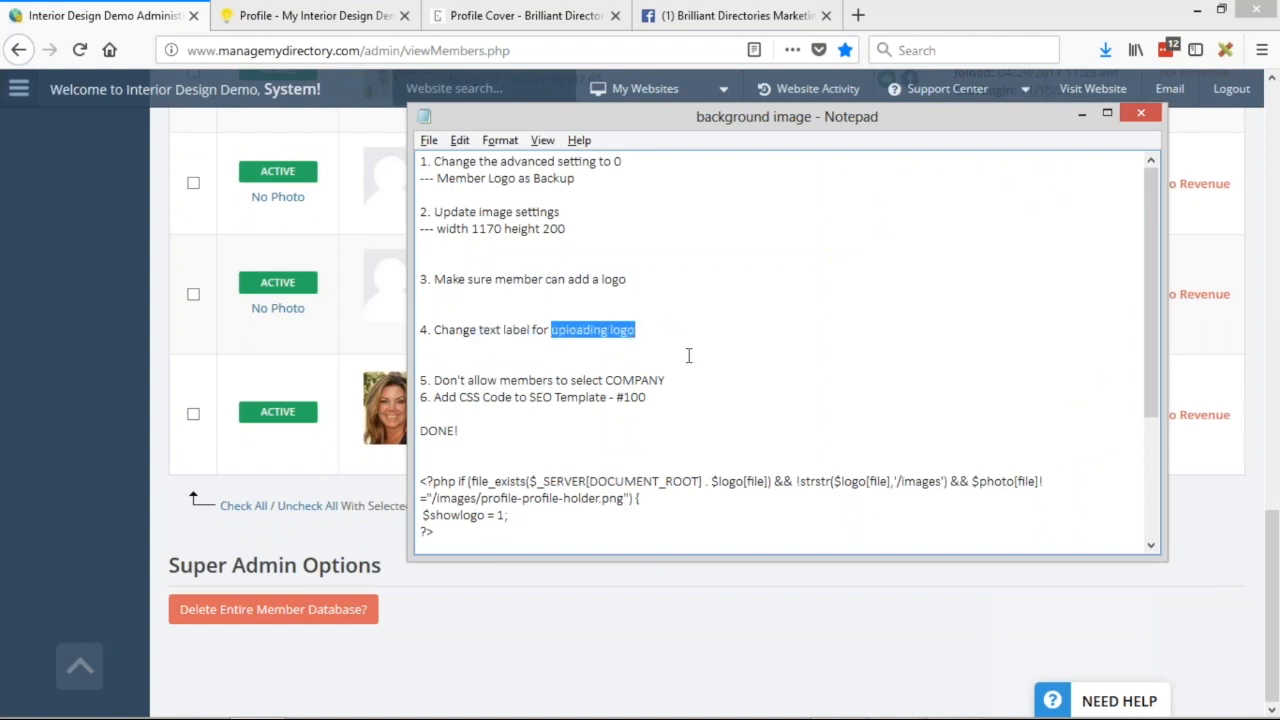
# - Switch to the member's Profile Photo page in the browser and highlight the Profile Logo heading
pyautogui.click(316, 15)
pyautogui.click(914, 243)
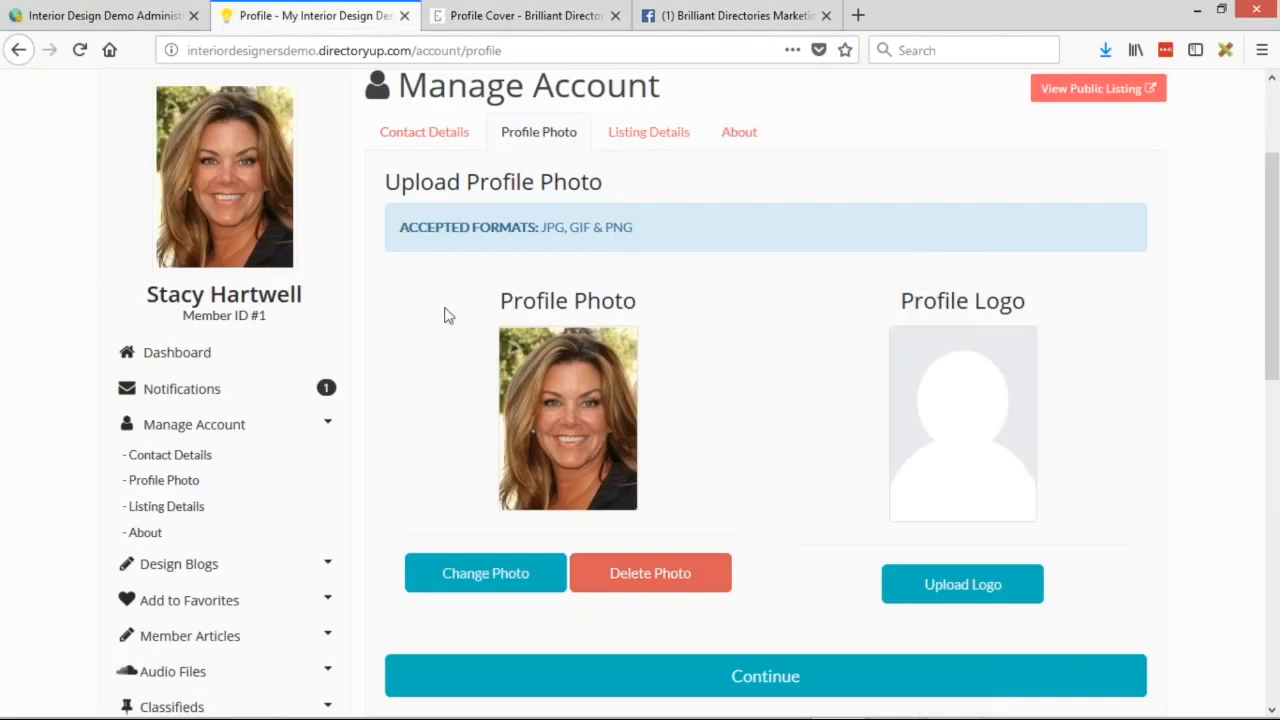
pyautogui.tripleClick(912, 292)
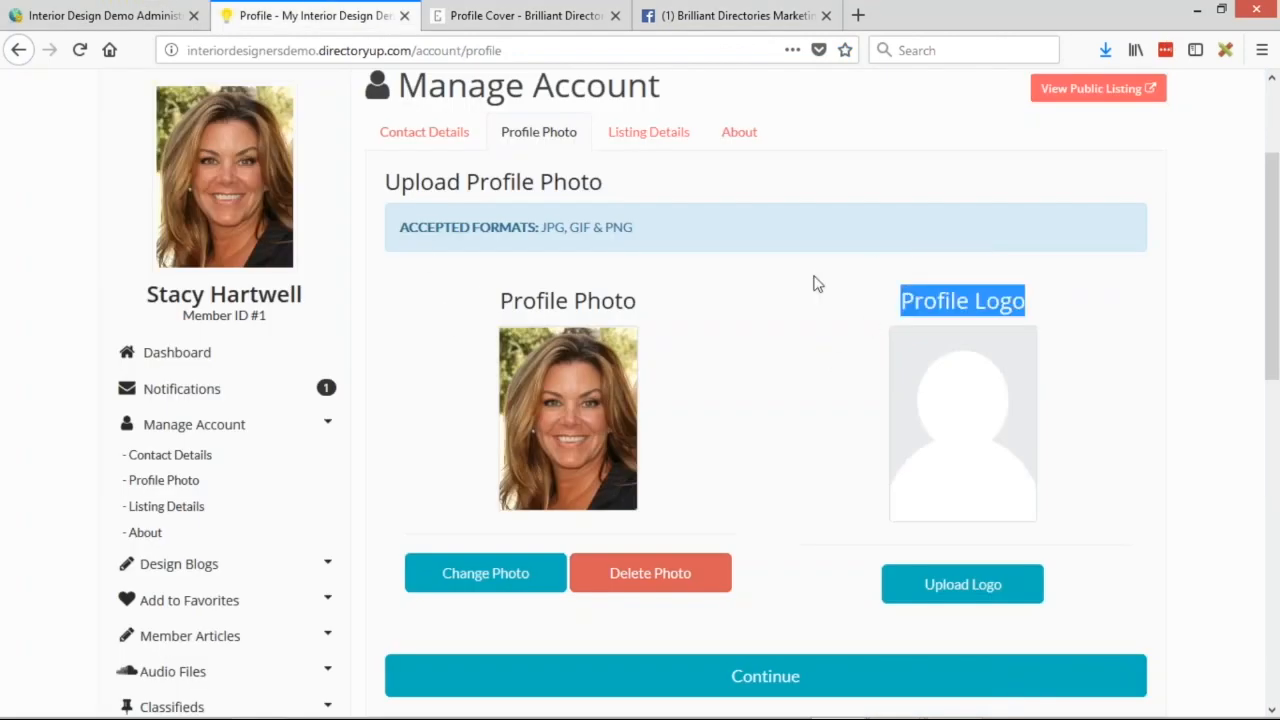
# - Open the public site from the admin, return to the member's Profile Photo page and turn on text label editing there
pyautogui.click(152, 18)
pyautogui.click(186, 87)
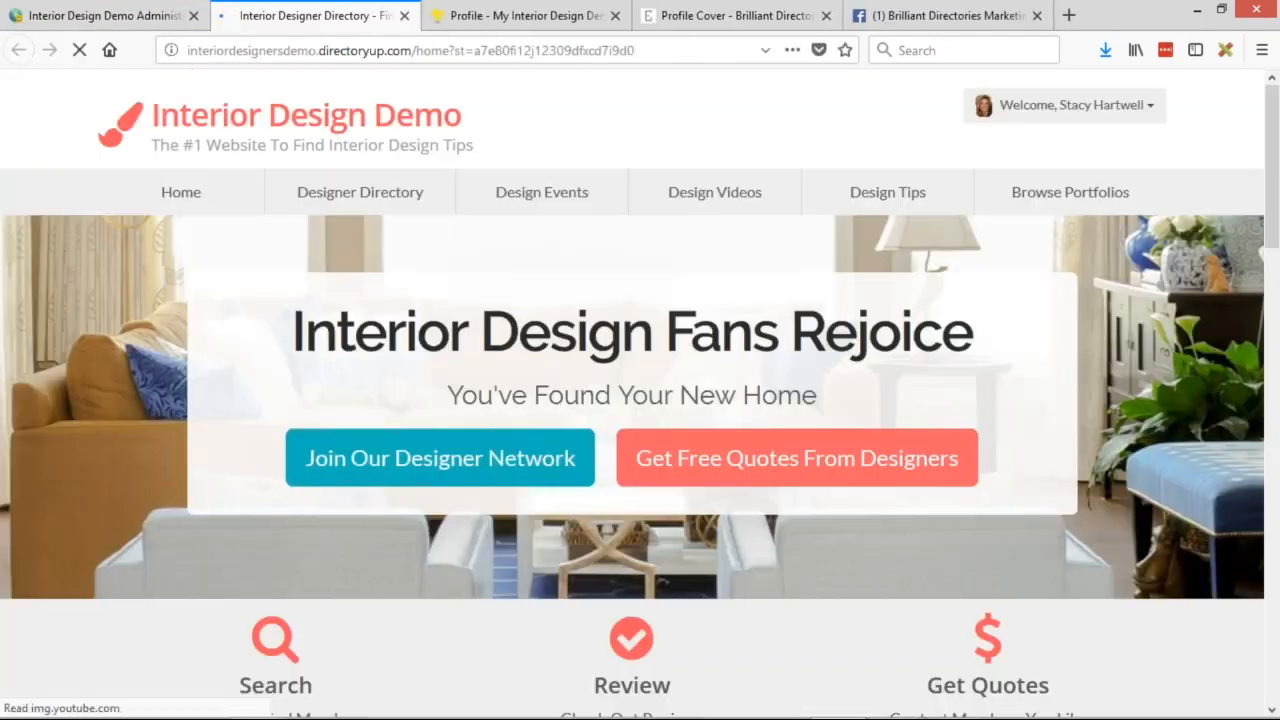
pyautogui.click(525, 15)
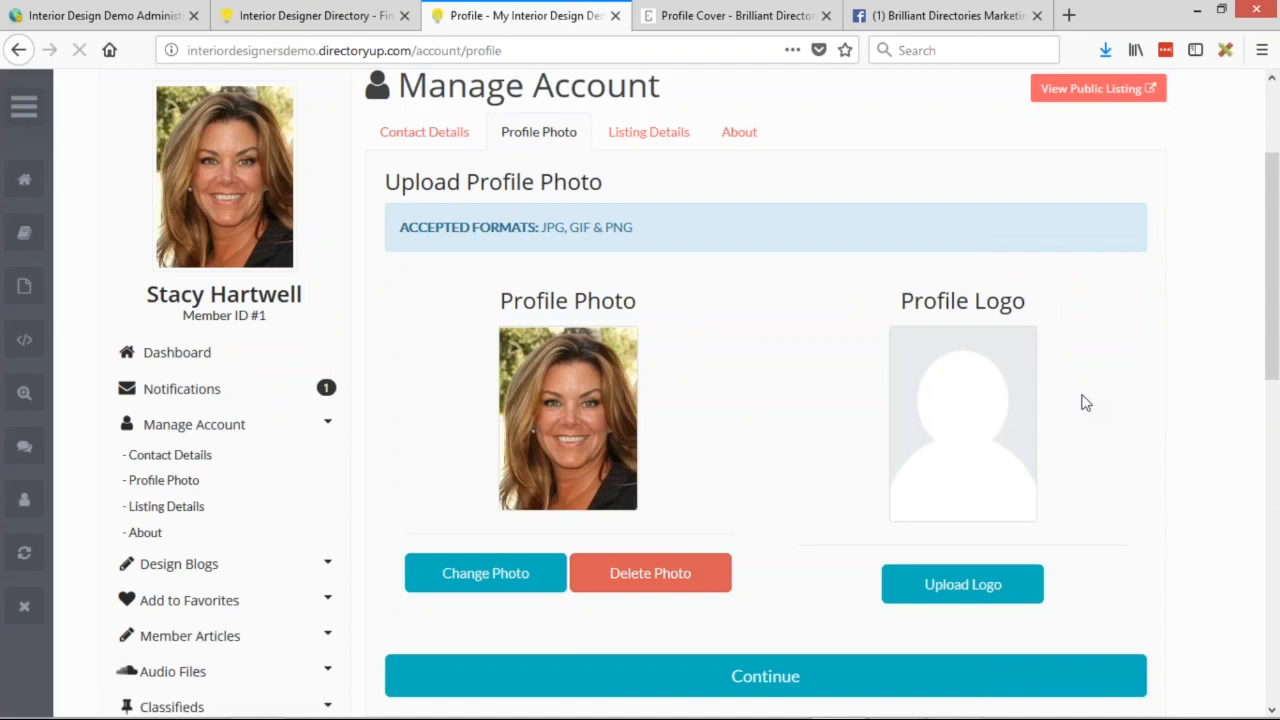
pyautogui.click(24, 108)
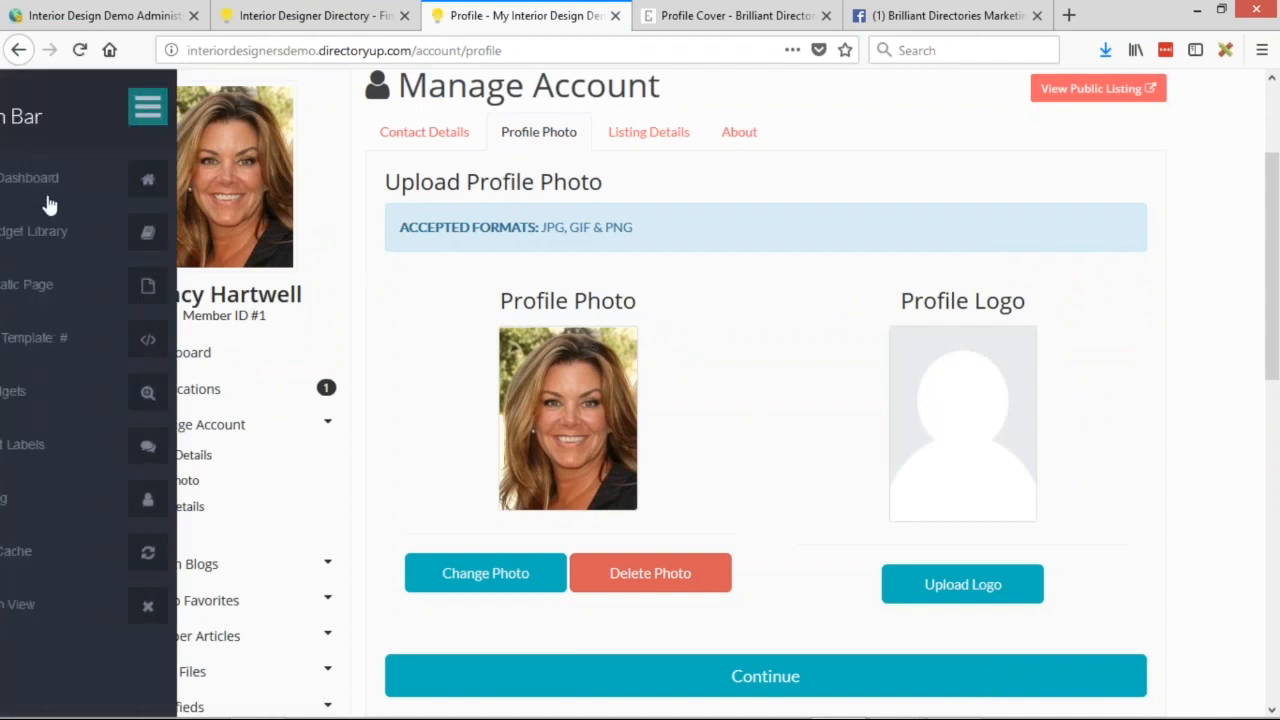
pyautogui.click(81, 445)
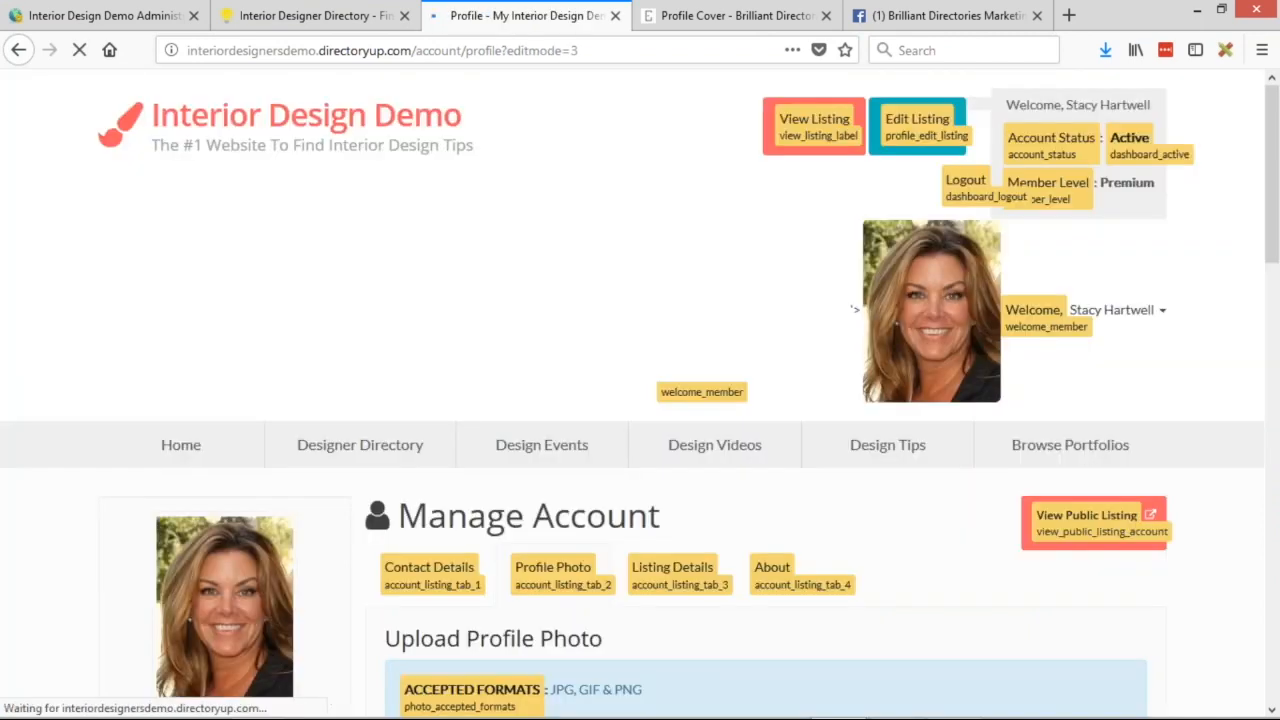
# - In the on-page text labels, set the Profile Logo label to "Upload Cover Photo<br><small>preferred size 1170x200"
pyautogui.scroll(-2, 662, 155)
pyautogui.scroll(-5, 662, 155)
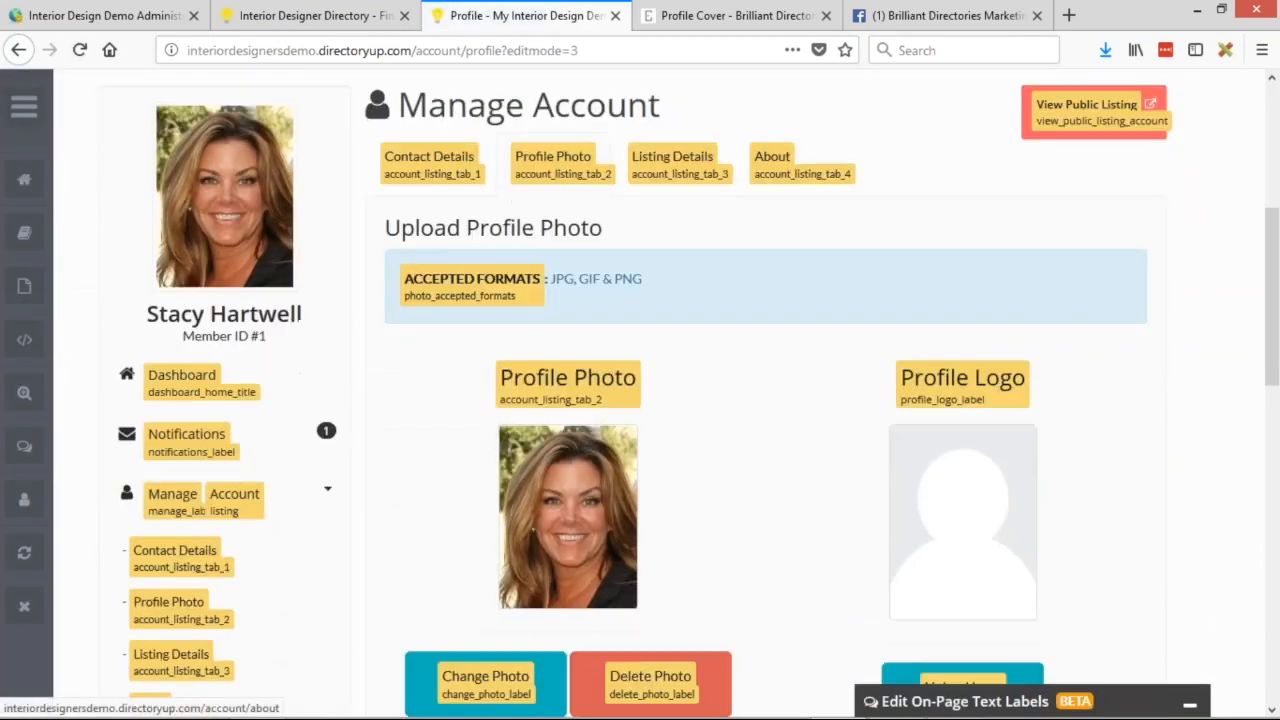
pyautogui.scroll(2, 1120, 349)
pyautogui.scroll(-1, 1120, 349)
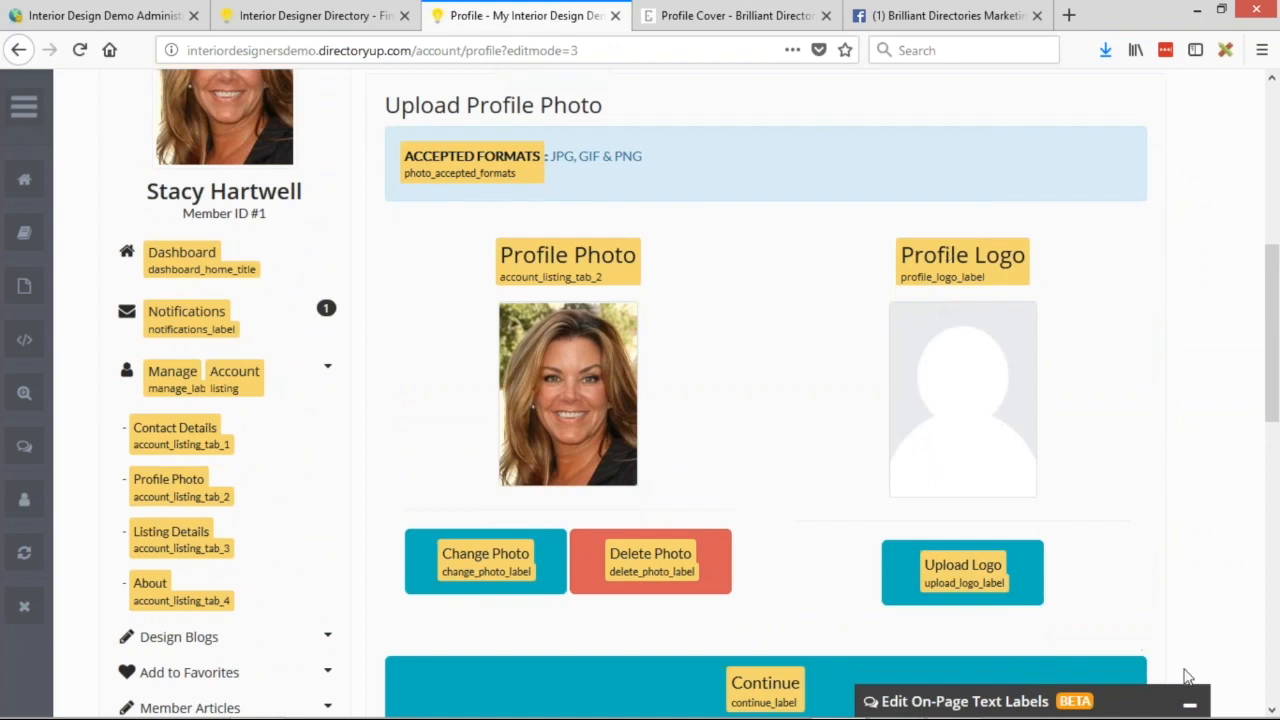
pyautogui.click(1188, 702)
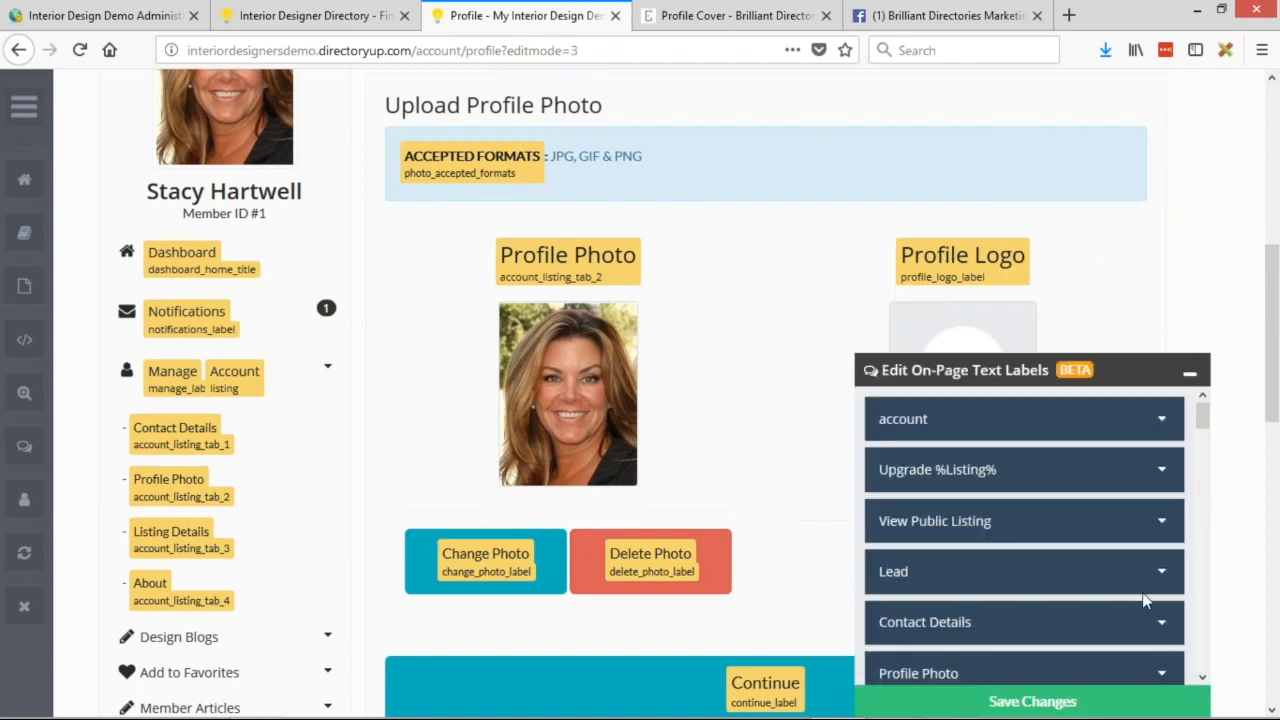
pyautogui.scroll(-5, 1145, 600)
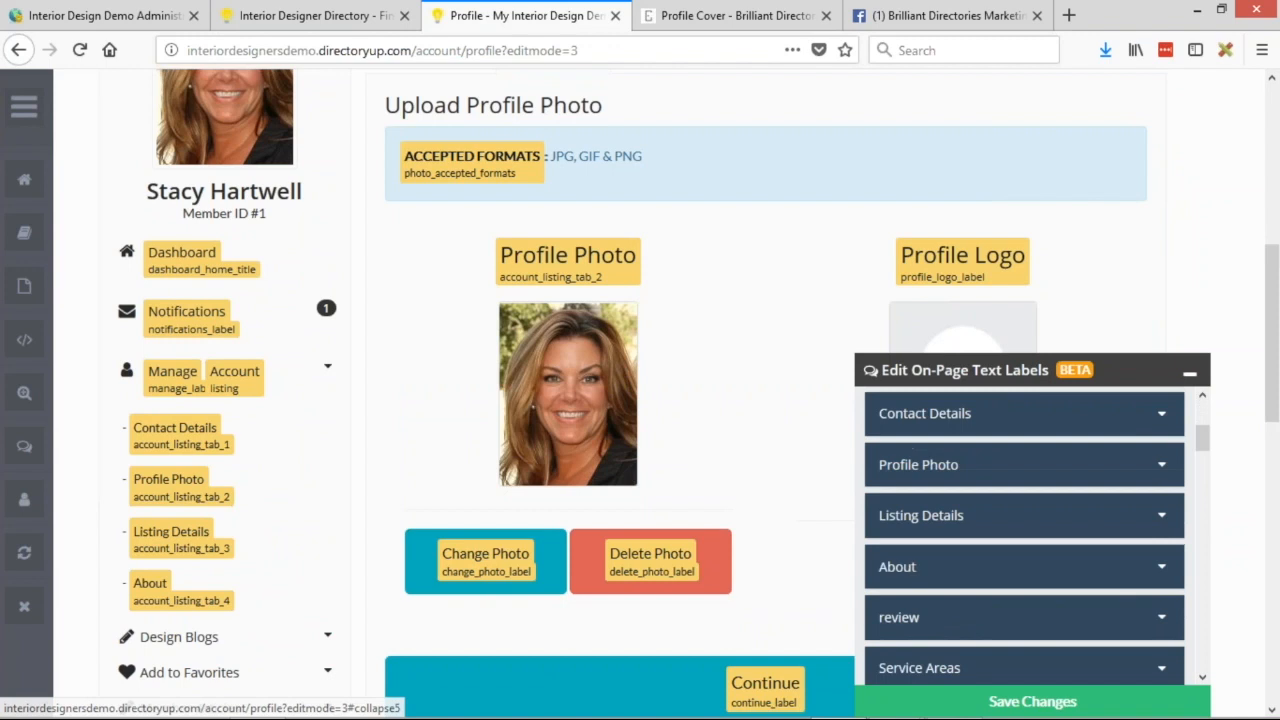
pyautogui.scroll(-3, 990, 510)
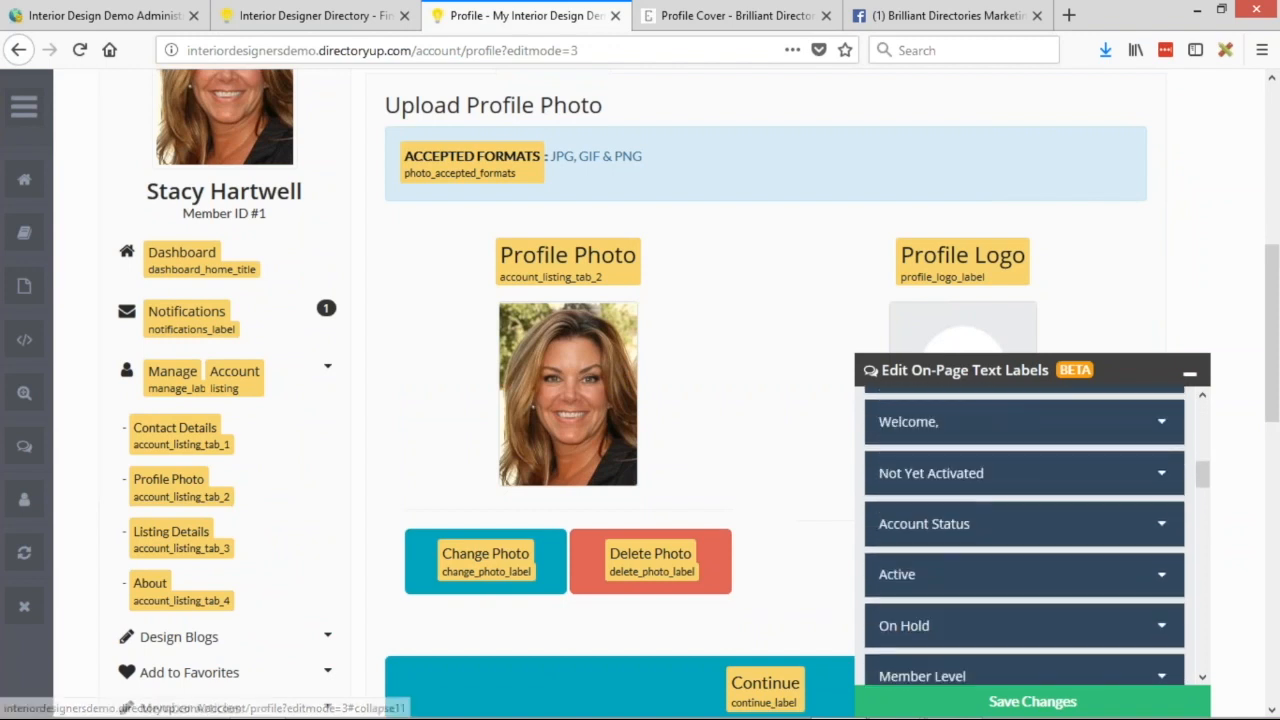
pyautogui.scroll(-5, 980, 527)
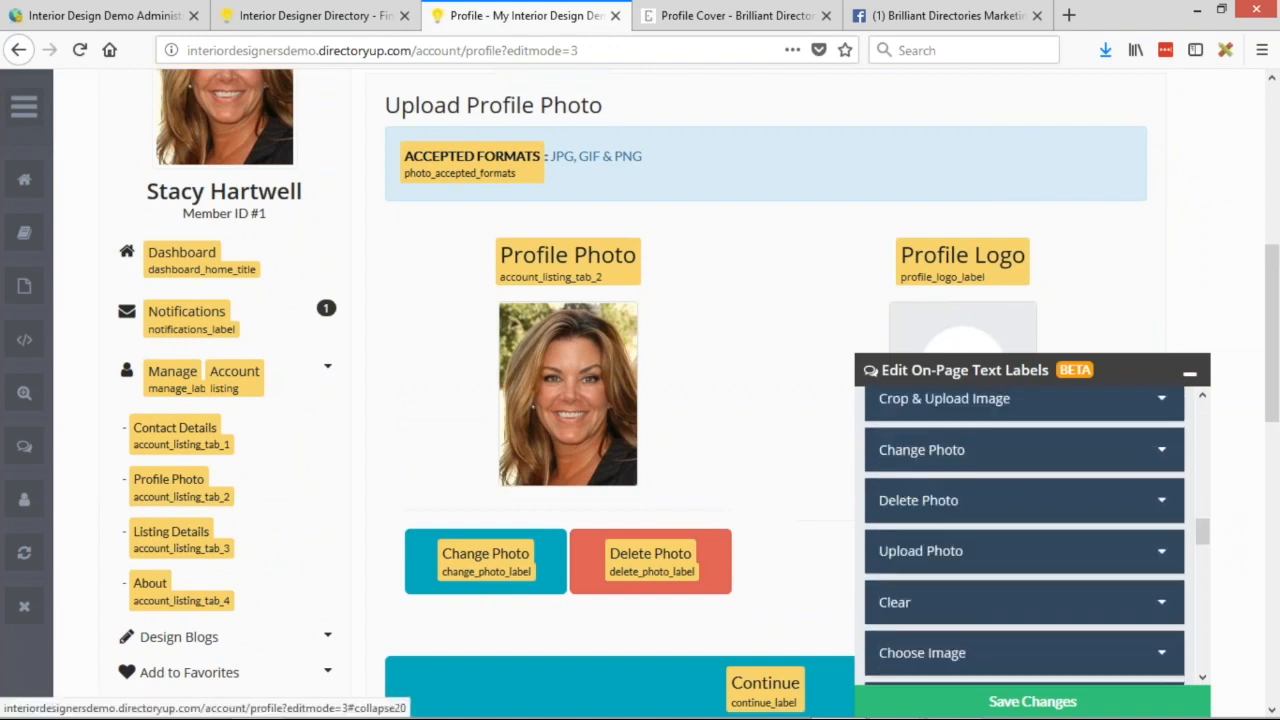
pyautogui.scroll(-3, 975, 540)
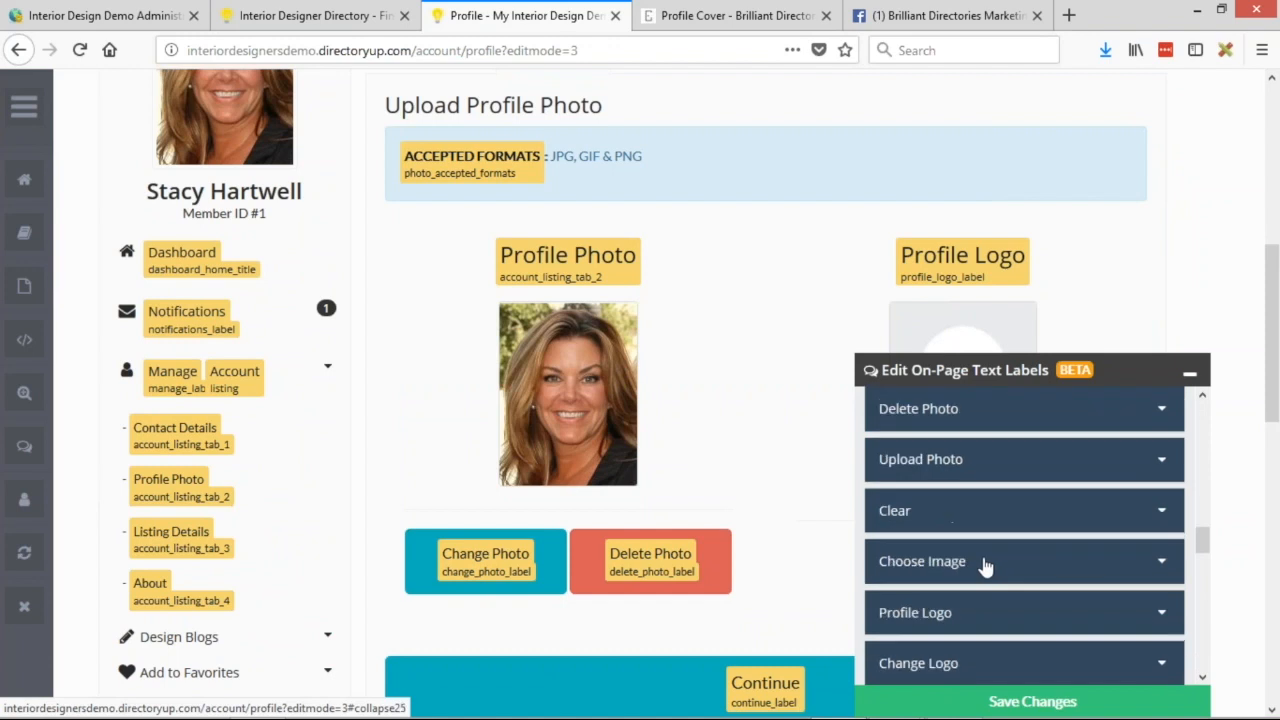
pyautogui.click(1163, 521)
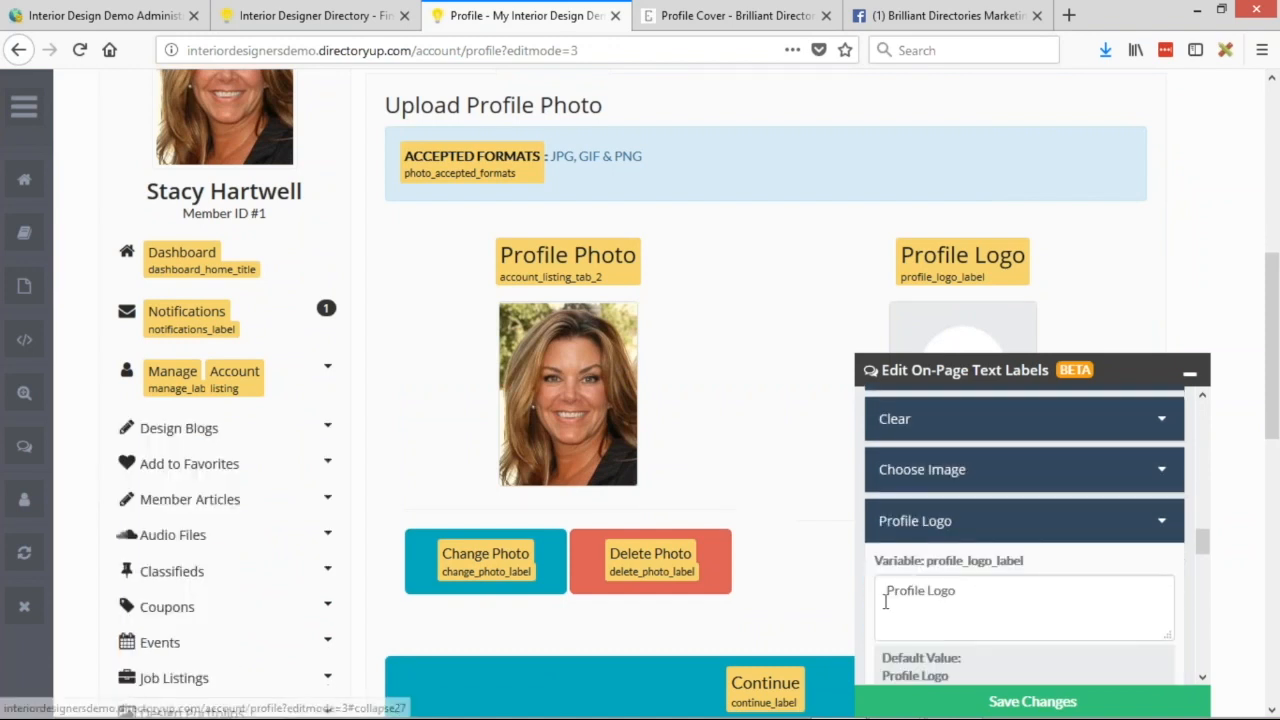
pyautogui.moveTo(886, 597); pyautogui.dragTo(1128, 583)
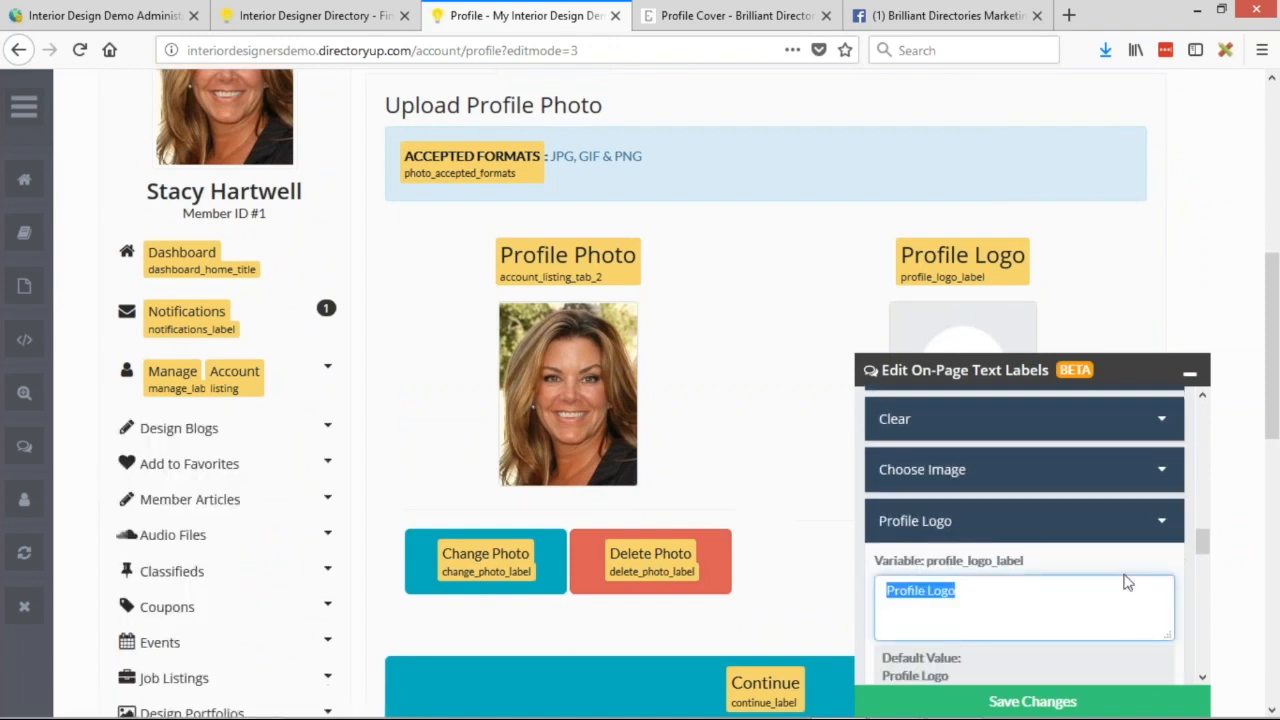
pyautogui.write('Up')
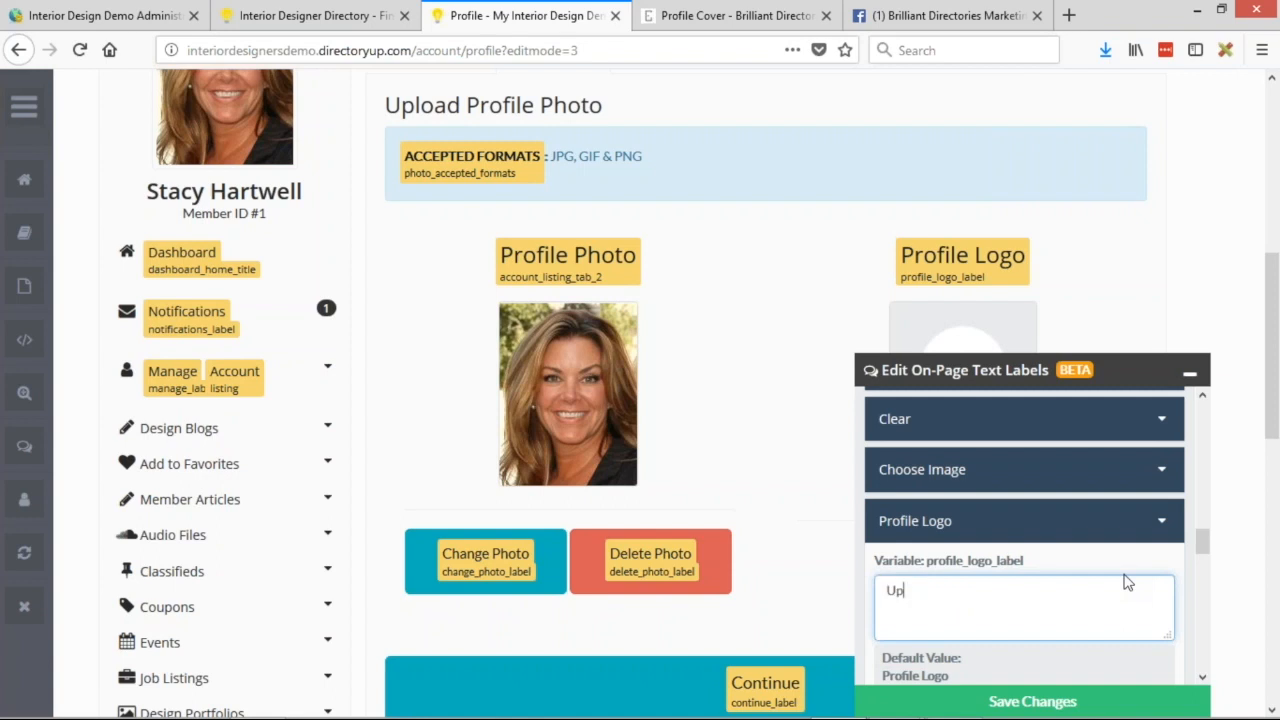
pyautogui.write('load Cover Photo<br>')
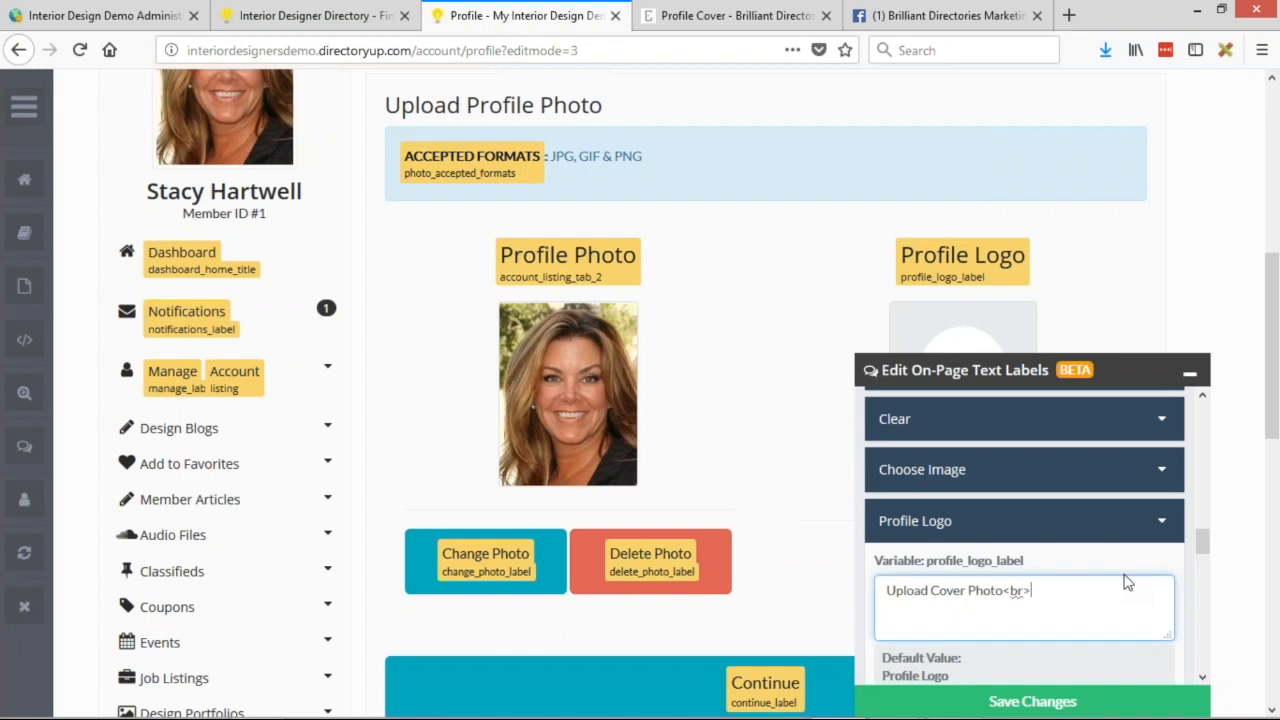
pyautogui.write('small>preferred size 1170x')
pyautogui.write('200')
# - Set the Change Logo text label to "Change Cover Photo"
pyautogui.scroll(-3, 1125, 582)
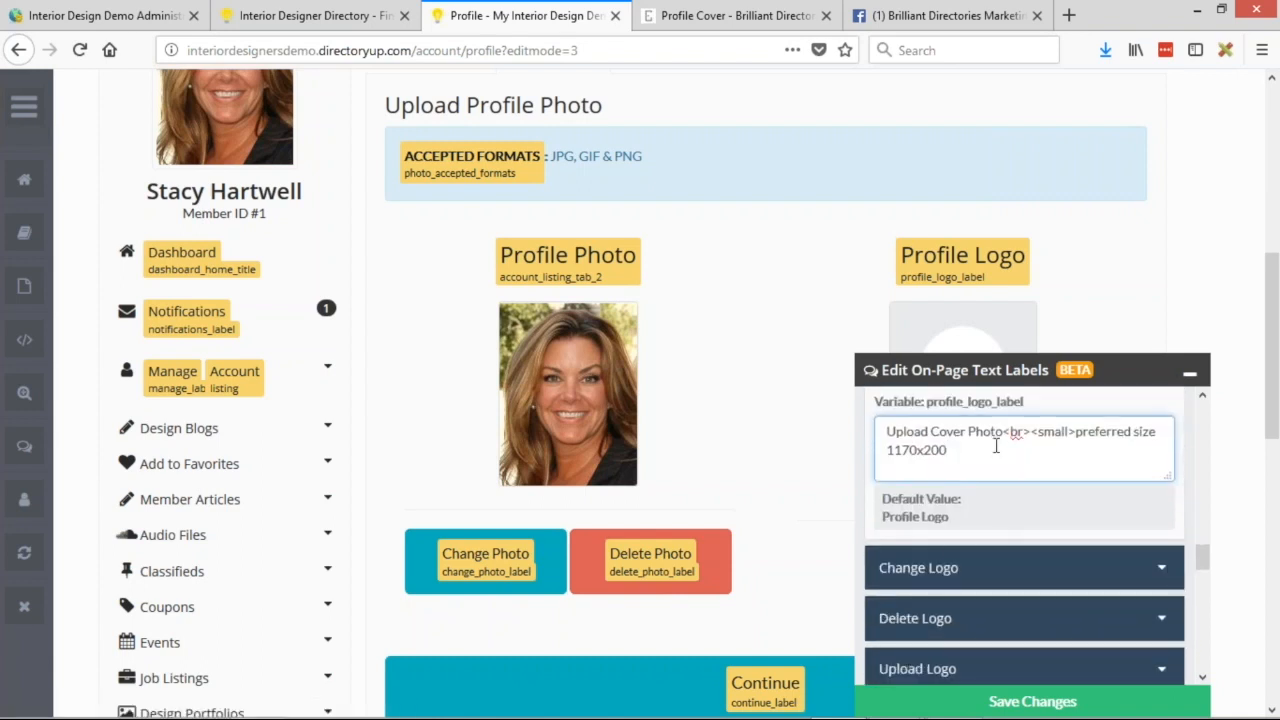
pyautogui.click(1164, 572)
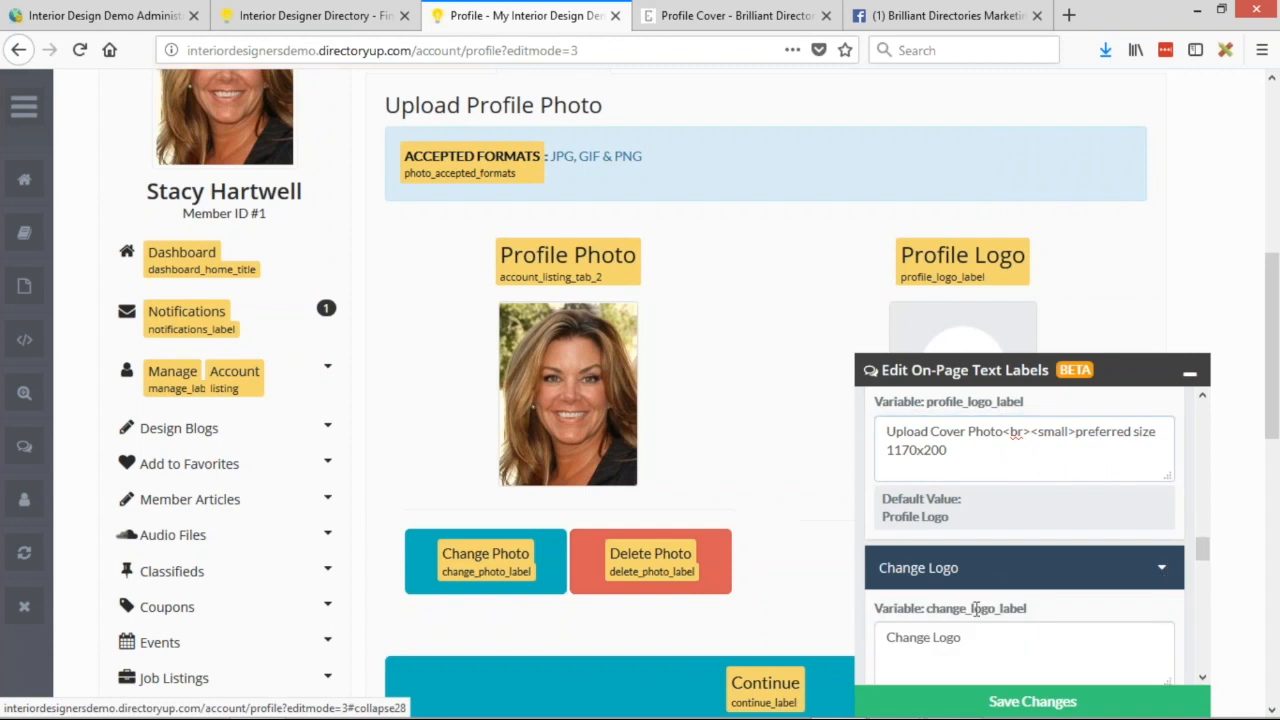
pyautogui.scroll(-1, 971, 608)
pyautogui.doubleClick(947, 558)
pyautogui.write('C')
pyautogui.write('pve')
pyautogui.press('BackSpace')
pyautogui.press('BackSpace')
pyautogui.press('BackSpace')
pyautogui.write('over Photo')
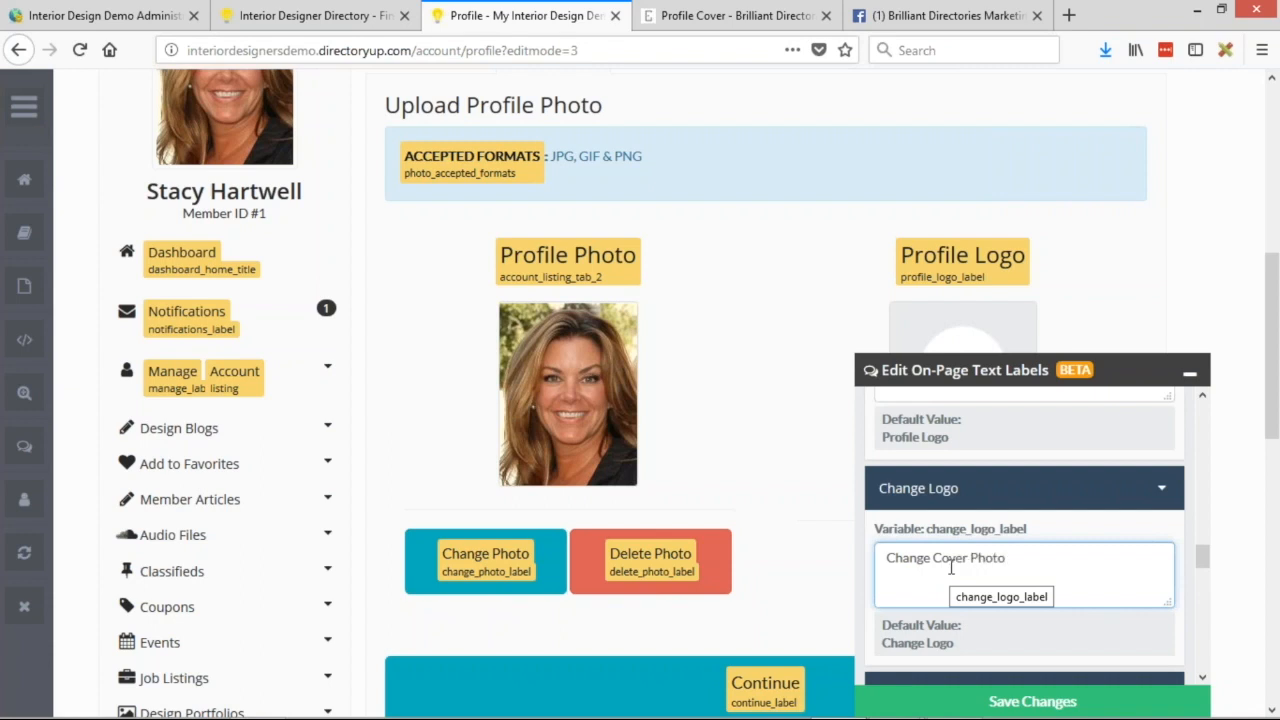
# - Set the Delete Logo text label to "Delete Cover Photo"
pyautogui.scroll(-1, 1097, 592)
pyautogui.scroll(-2, 1097, 592)
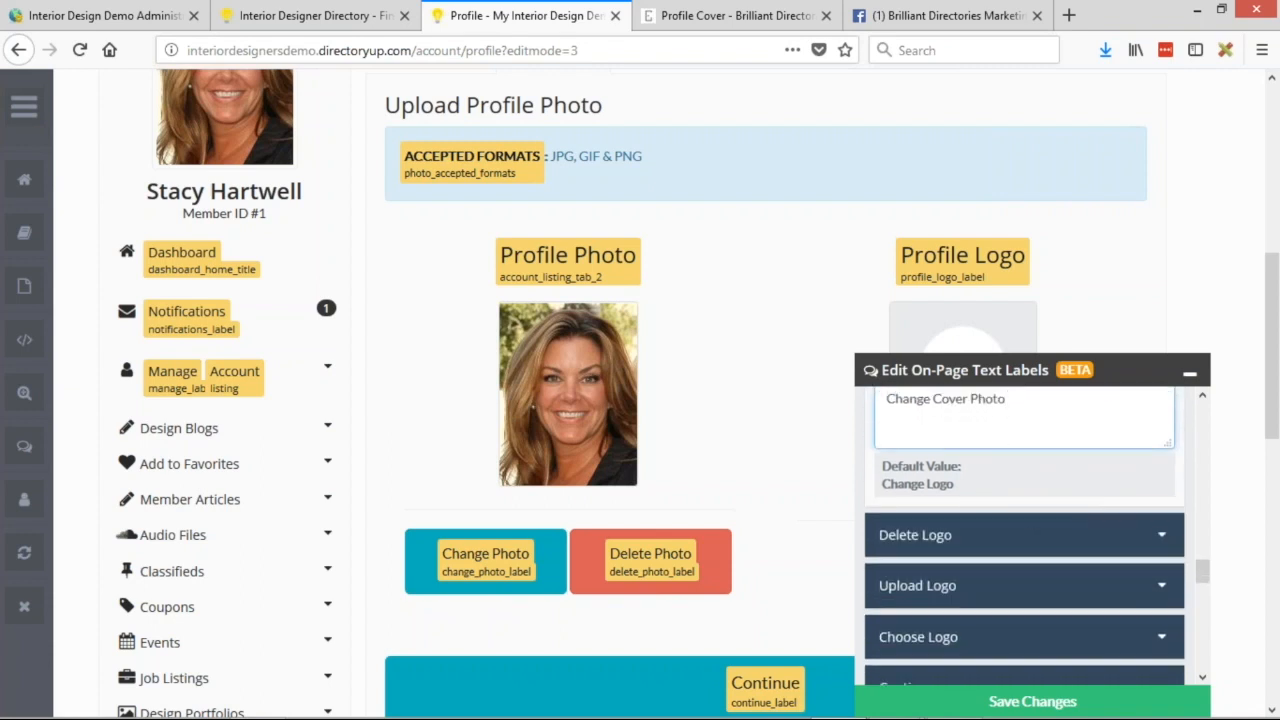
pyautogui.click(960, 537)
pyautogui.click(945, 605)
pyautogui.doubleClick(940, 605)
pyautogui.write('Cover Logo')
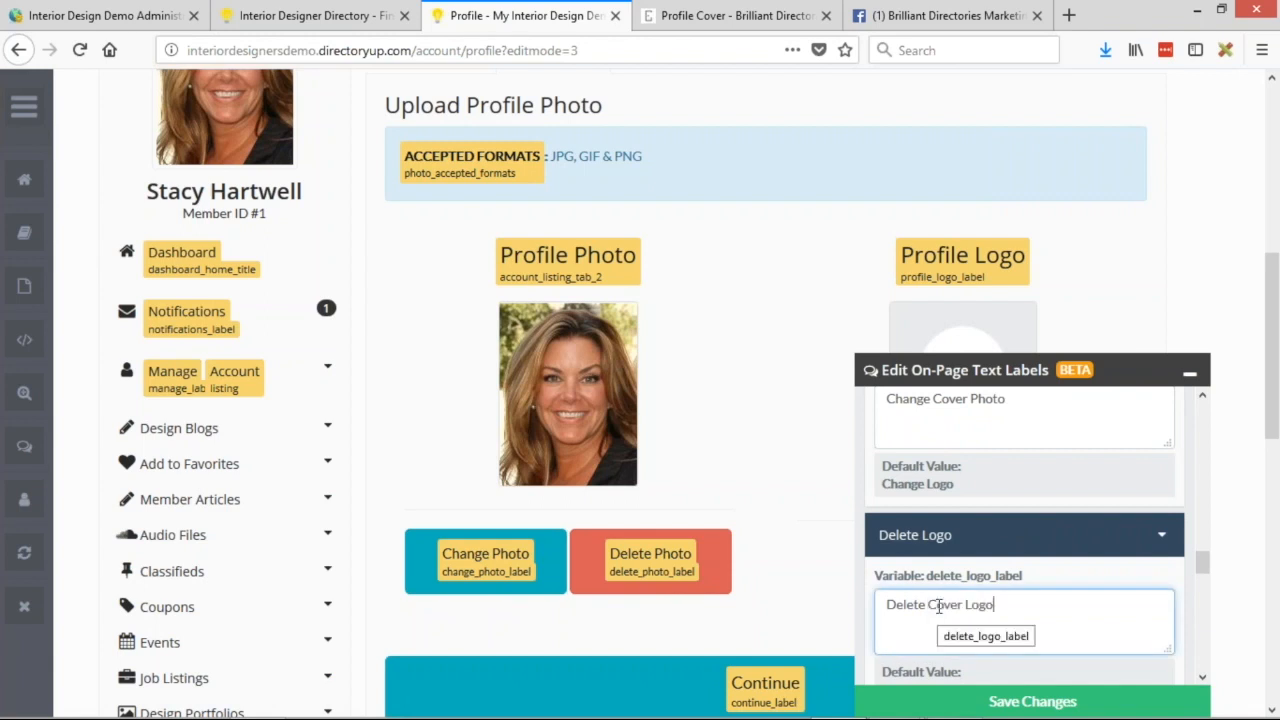
pyautogui.scroll(-3, 938, 605)
pyautogui.doubleClick(978, 445)
pyautogui.write('Photo')
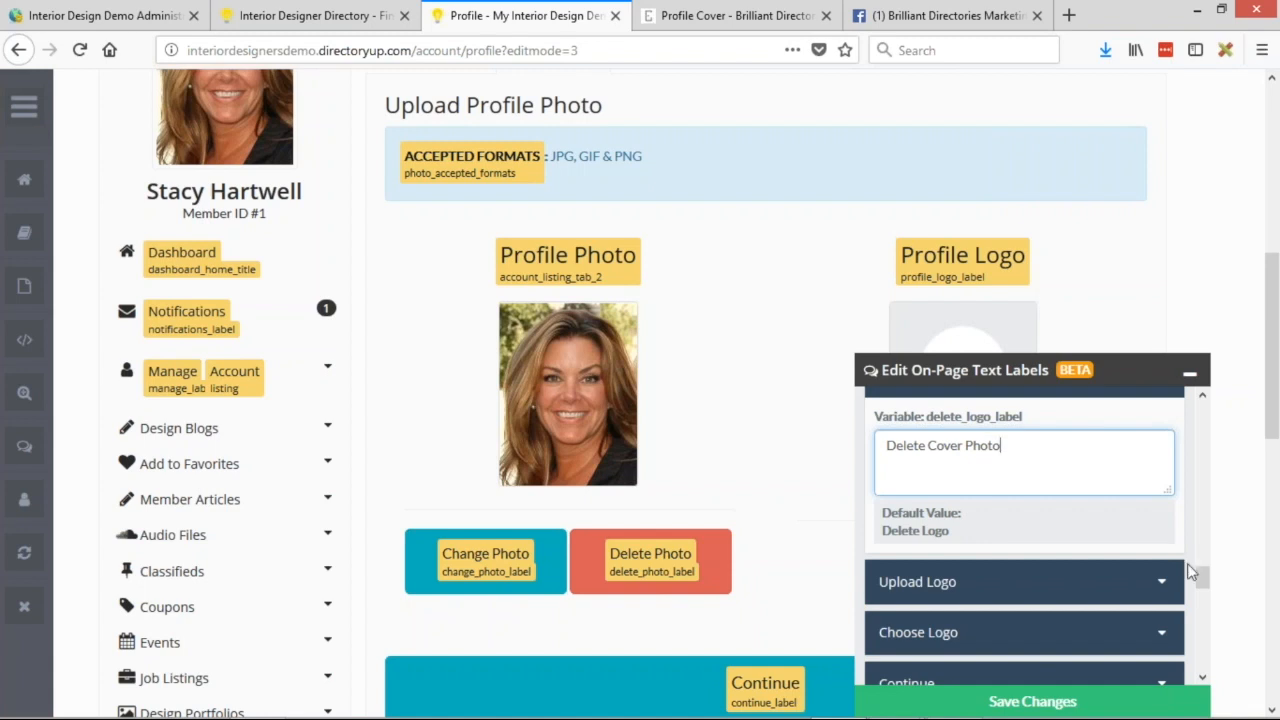
# - Set the Upload Logo text label to "Upload Cover Photo"
pyautogui.click(917, 581)
pyautogui.scroll(-2, 950, 560)
pyautogui.doubleClick(946, 573)
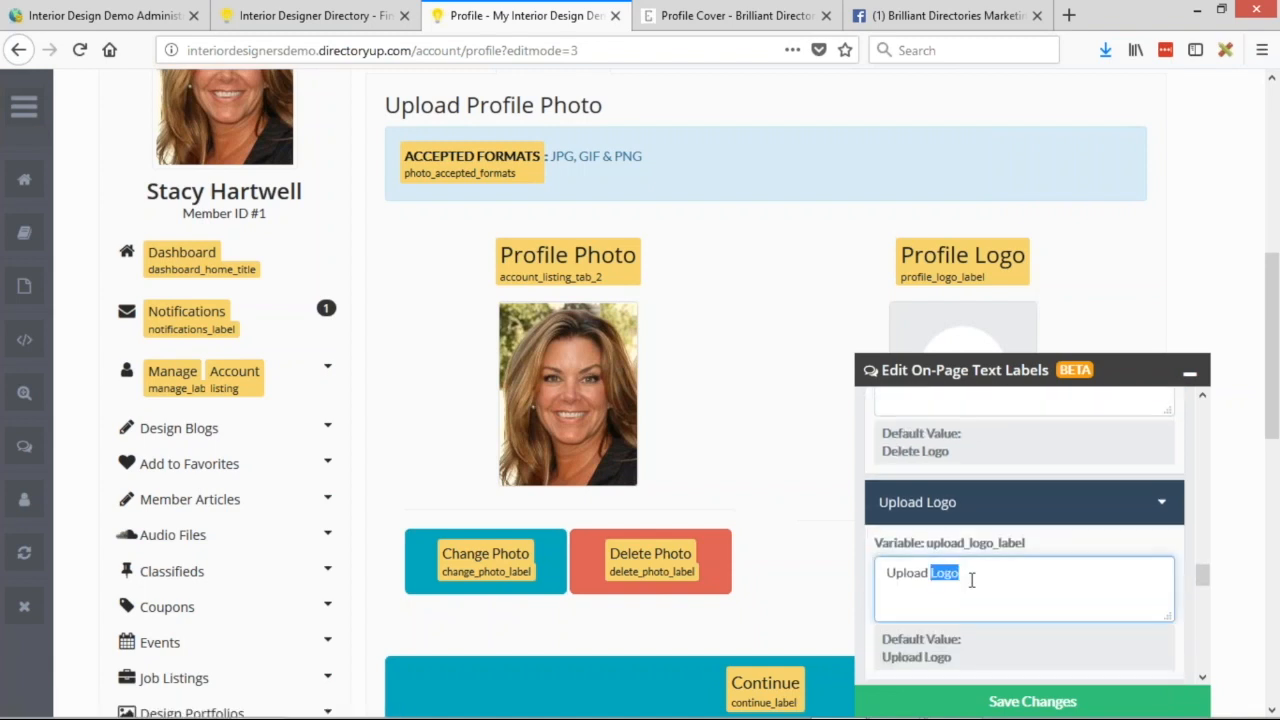
pyautogui.write('Cover Photo')
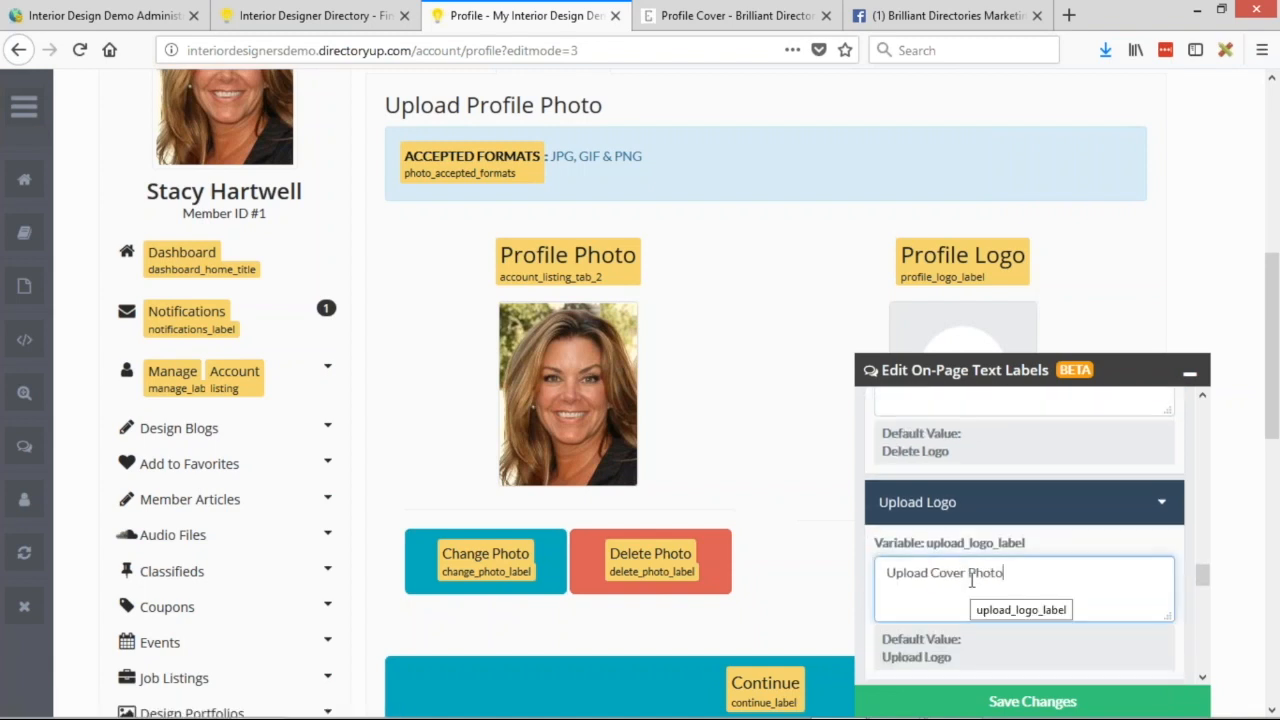
# - Set the Choose Logo text label to "Choose Cover Photo"
pyautogui.scroll(-5, 1037, 503)
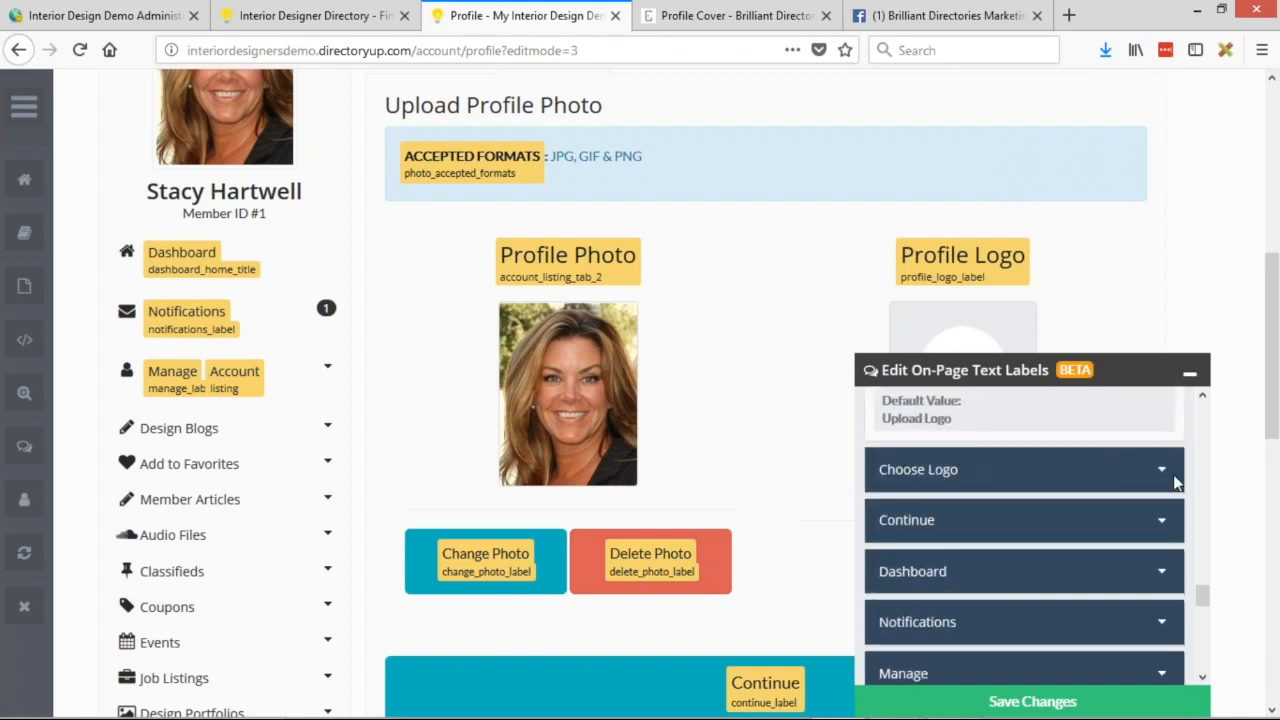
pyautogui.click(1172, 478)
pyautogui.doubleClick(945, 540)
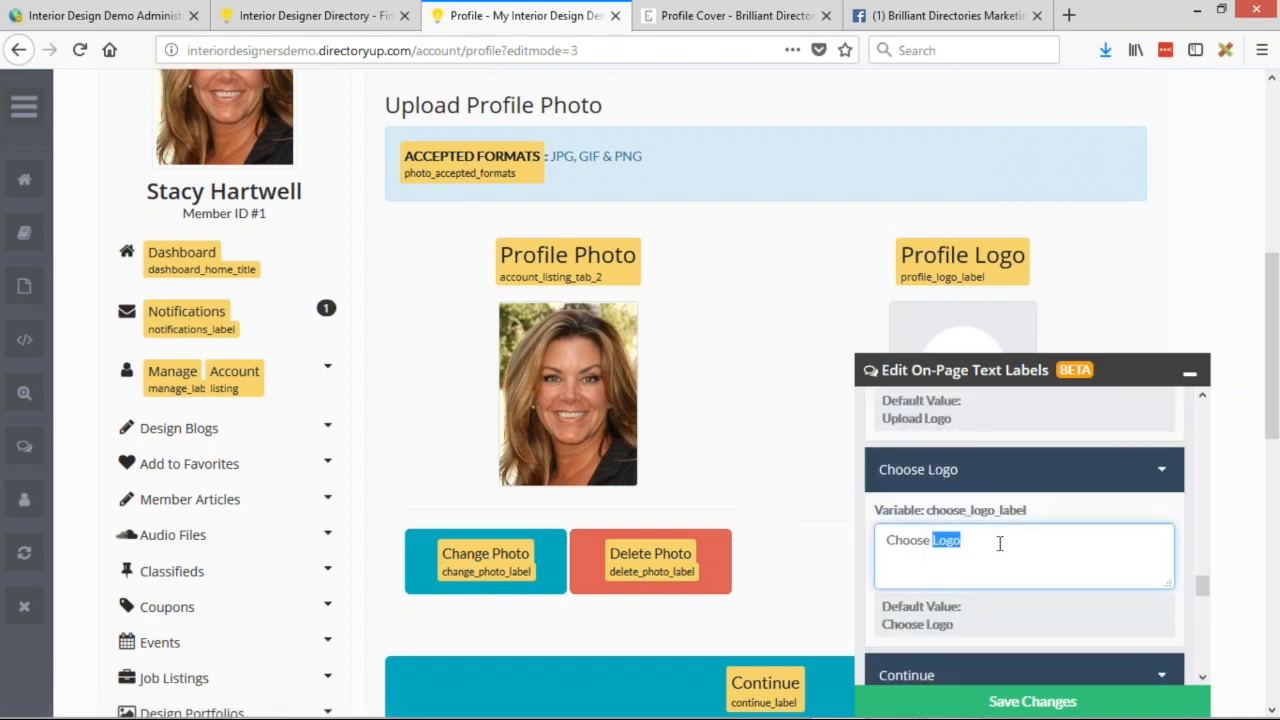
pyautogui.write('Cpver Phtoo')
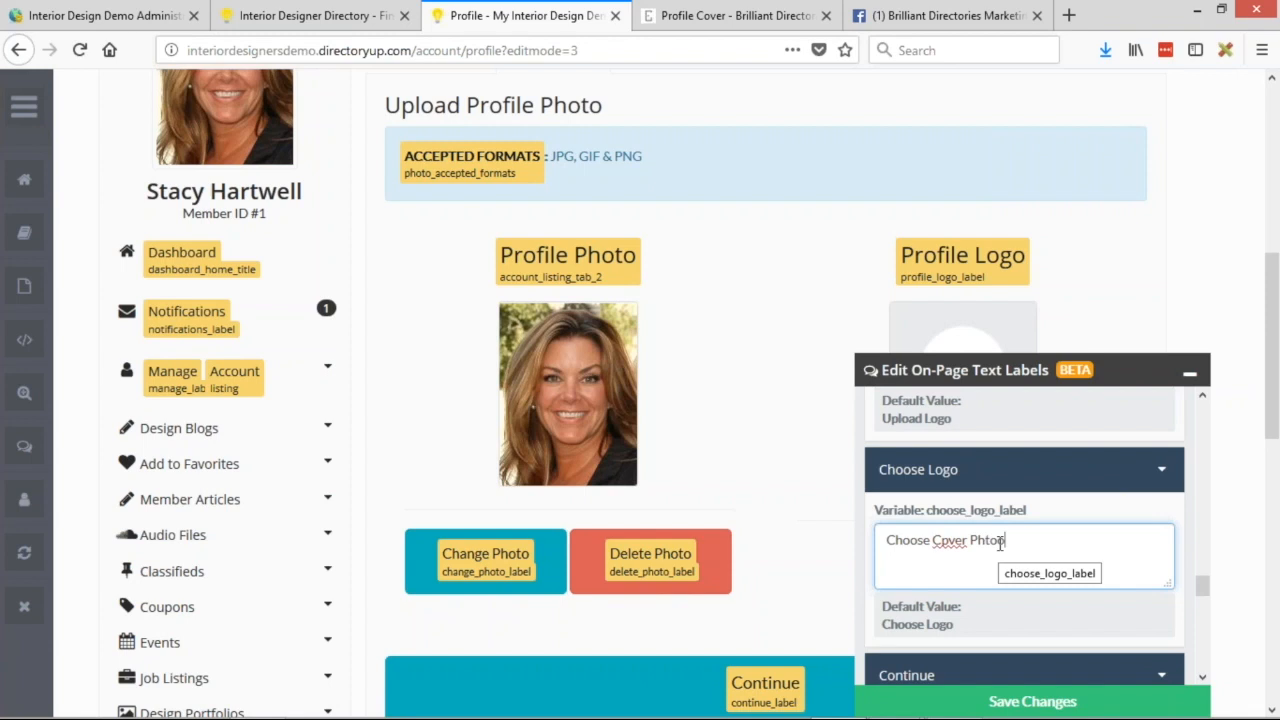
pyautogui.press('BackSpace')
pyautogui.press('BackSpace')
pyautogui.press('BackSpace')
pyautogui.press('BackSpace')
pyautogui.press('BackSpace')
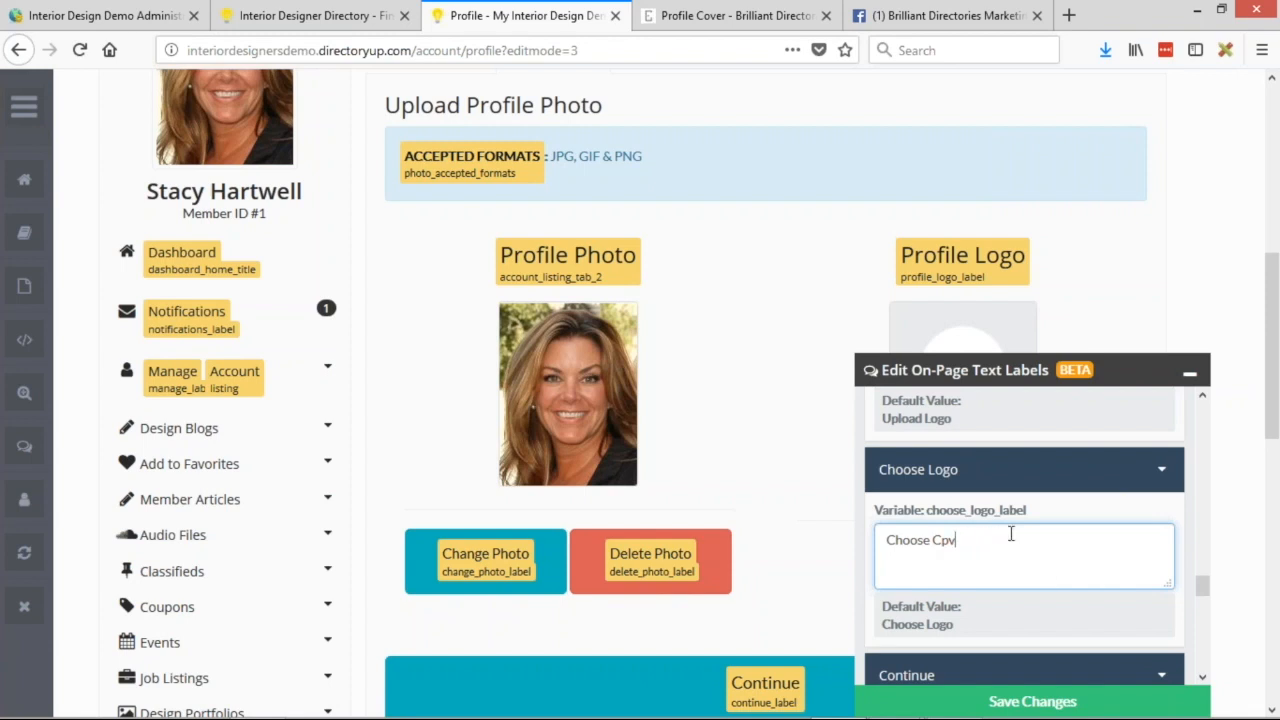
pyautogui.write('er Photo')
pyautogui.scroll(-1, 1021, 533)
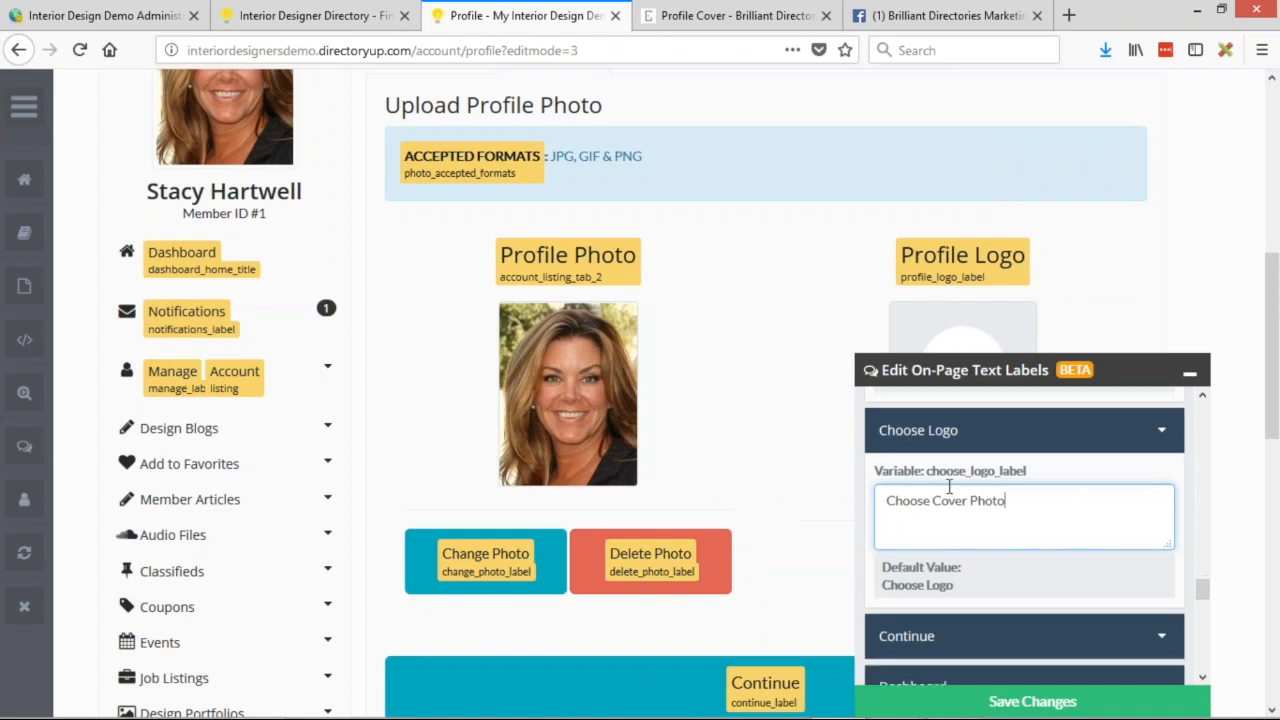
# - Save the edited text labels and hide the text label overlay on the profile page
pyautogui.scroll(-2, 1017, 430)
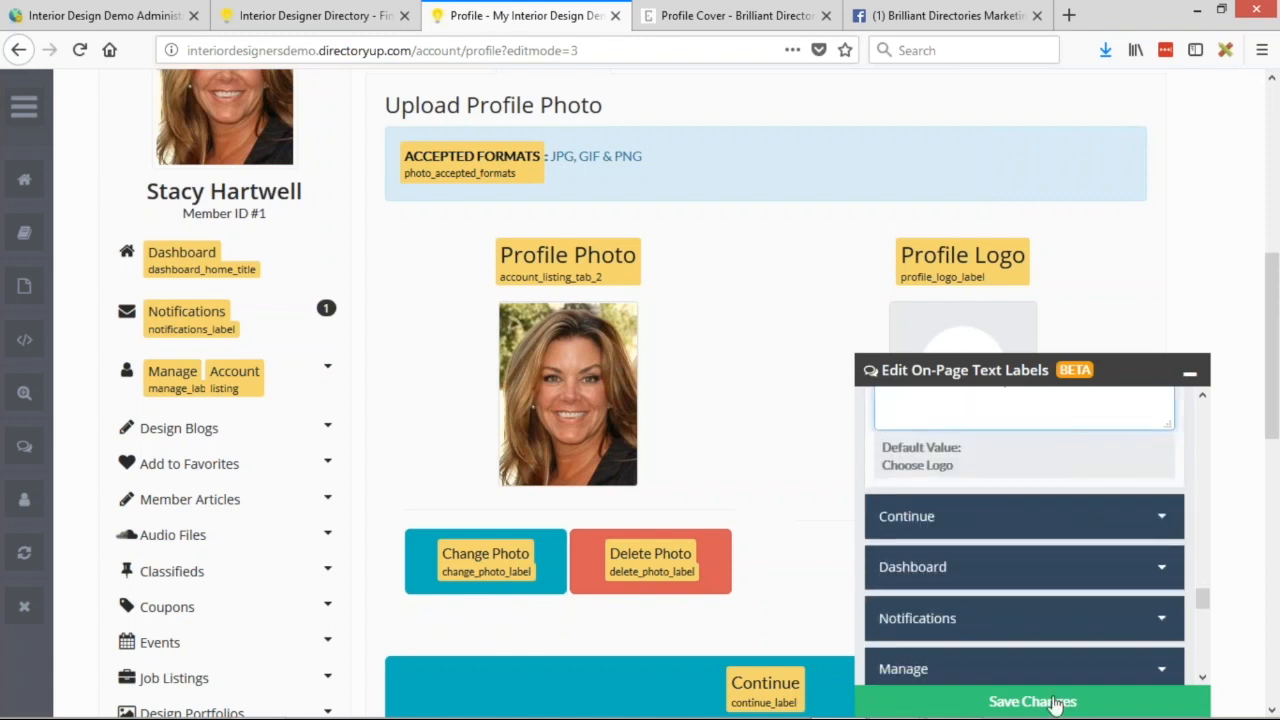
pyautogui.click(1050, 700)
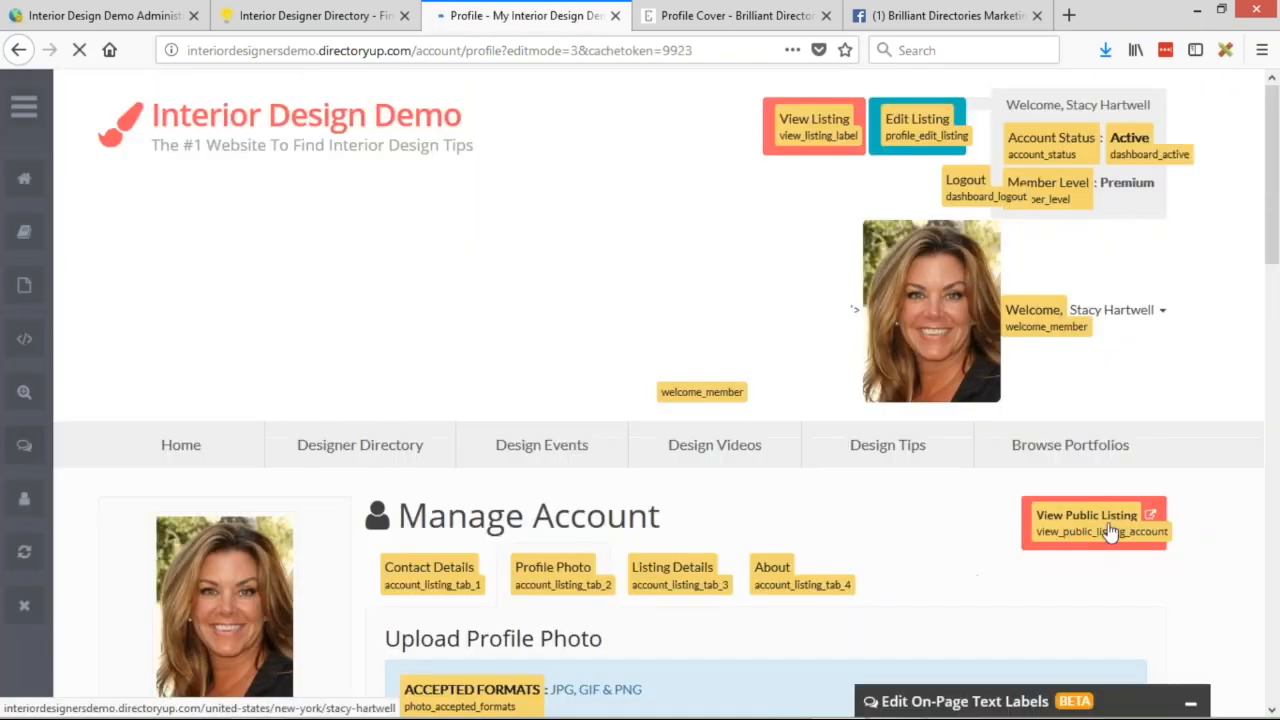
pyautogui.moveTo(24, 107)
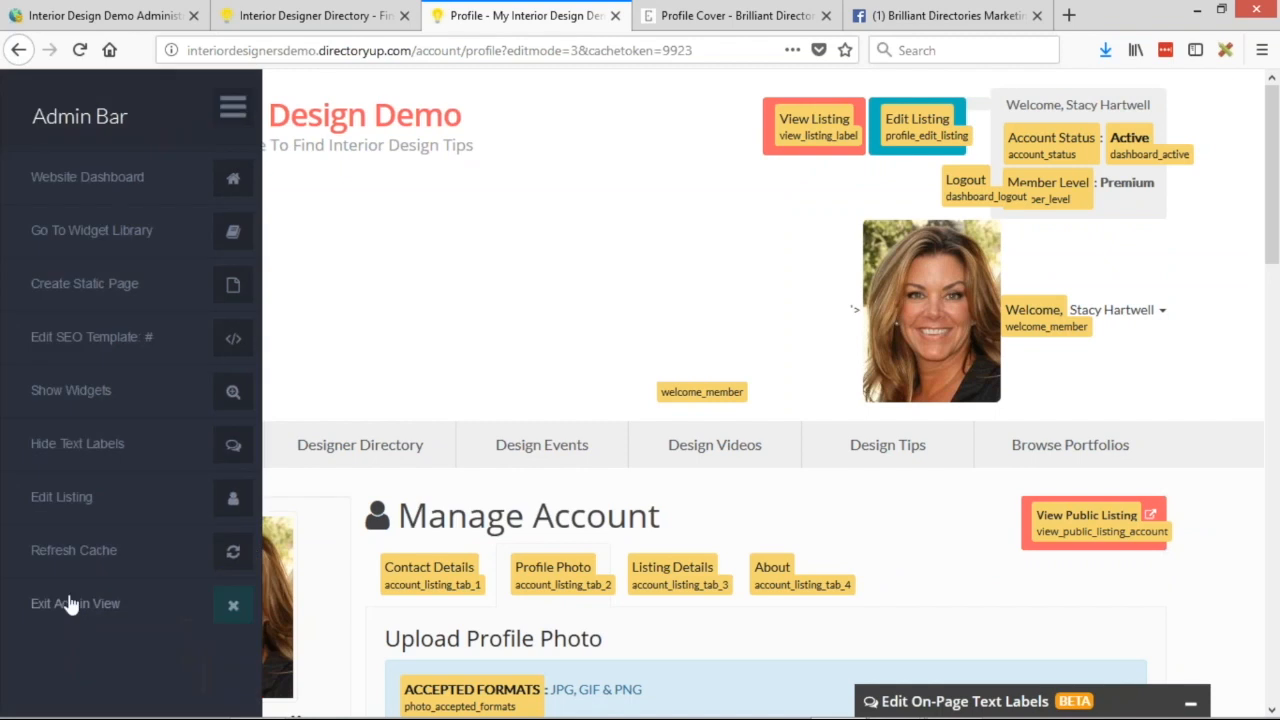
pyautogui.click(63, 447)
pyautogui.scroll(-3, 997, 352)
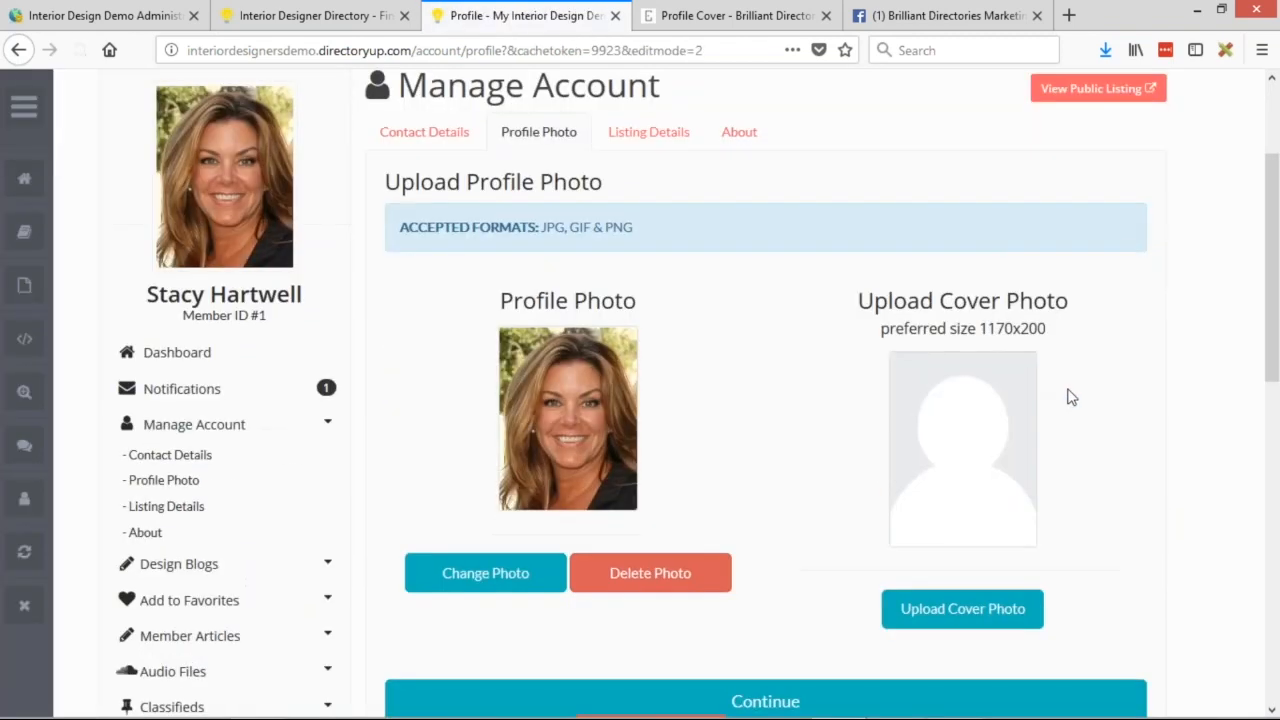
# - Check the reworded cover photo heading, preferred size note and upload button on the member's profile photo page
pyautogui.moveTo(862, 303); pyautogui.dragTo(1046, 286)
pyautogui.moveTo(884, 328); pyautogui.dragTo(1000, 330)
pyautogui.click(1064, 339)
pyautogui.scroll(3, 879, 394)
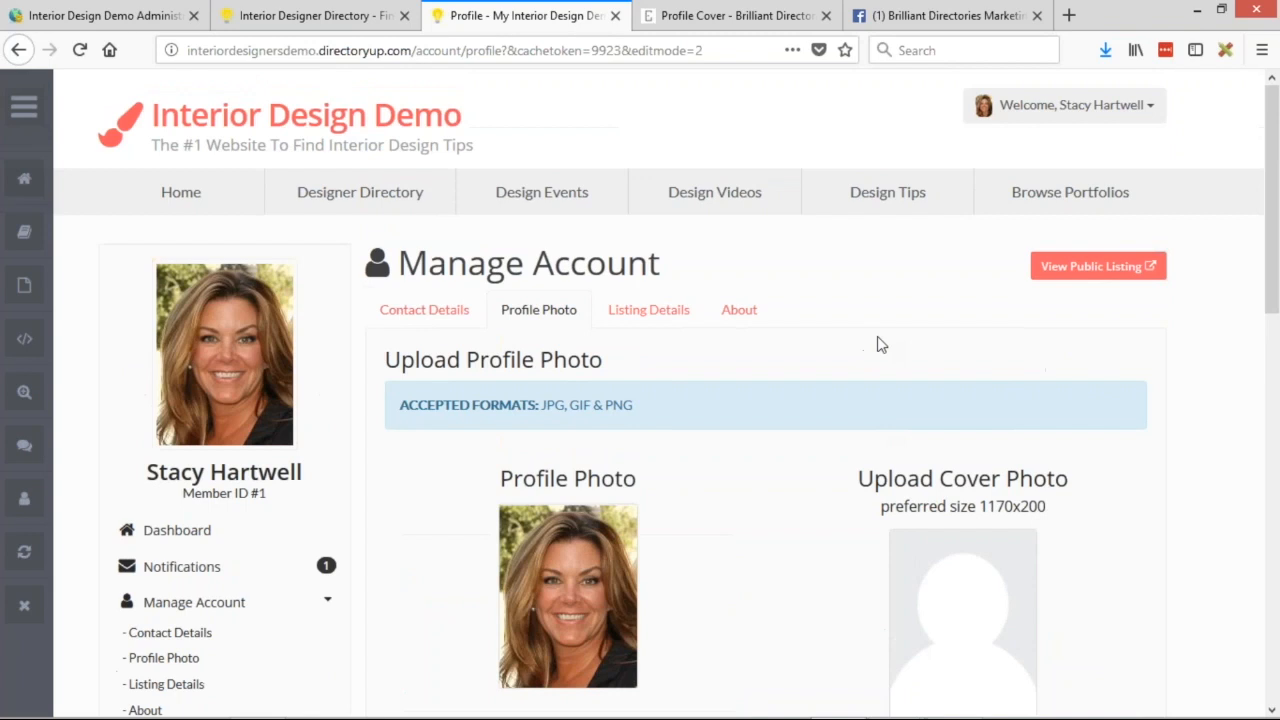
pyautogui.scroll(-5, 877, 343)
# - Switch to the Notepad checklist, add two line breaks after item 5, and return to the browser
pyautogui.hotkey('alt', 'Tab')
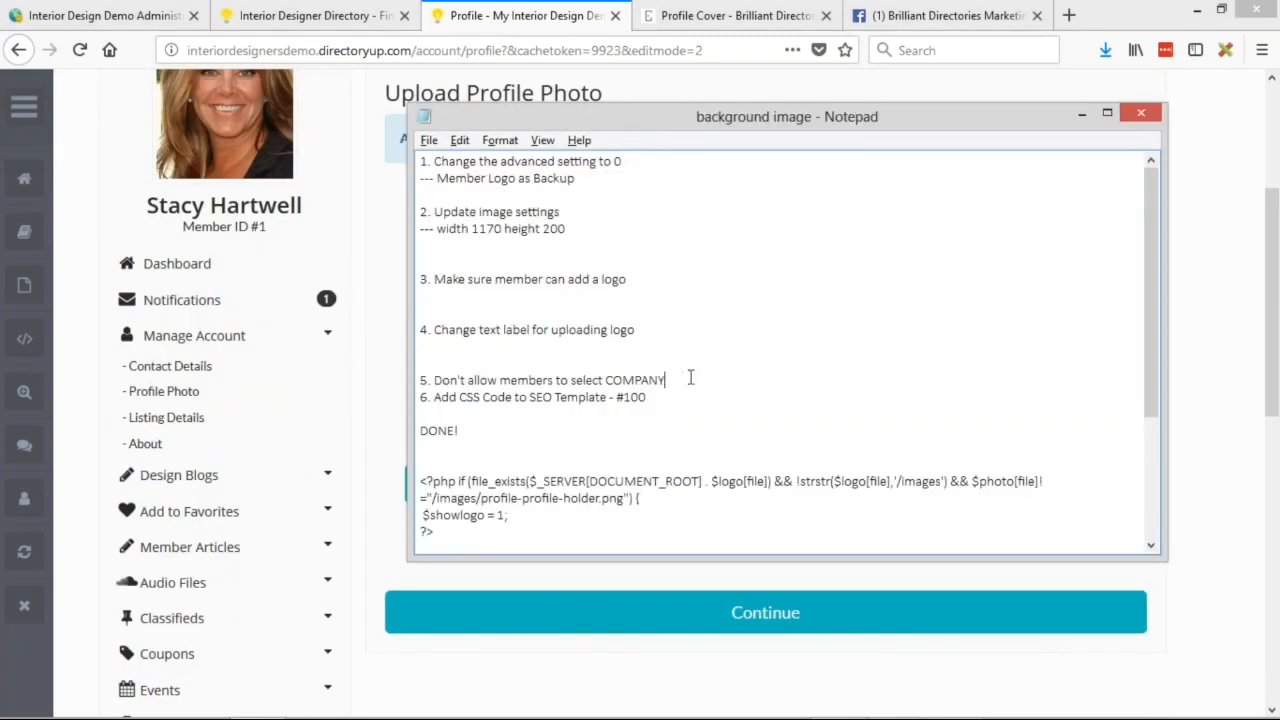
pyautogui.press('Return')
pyautogui.press('Return')
pyautogui.hotkey('alt', 'Tab')
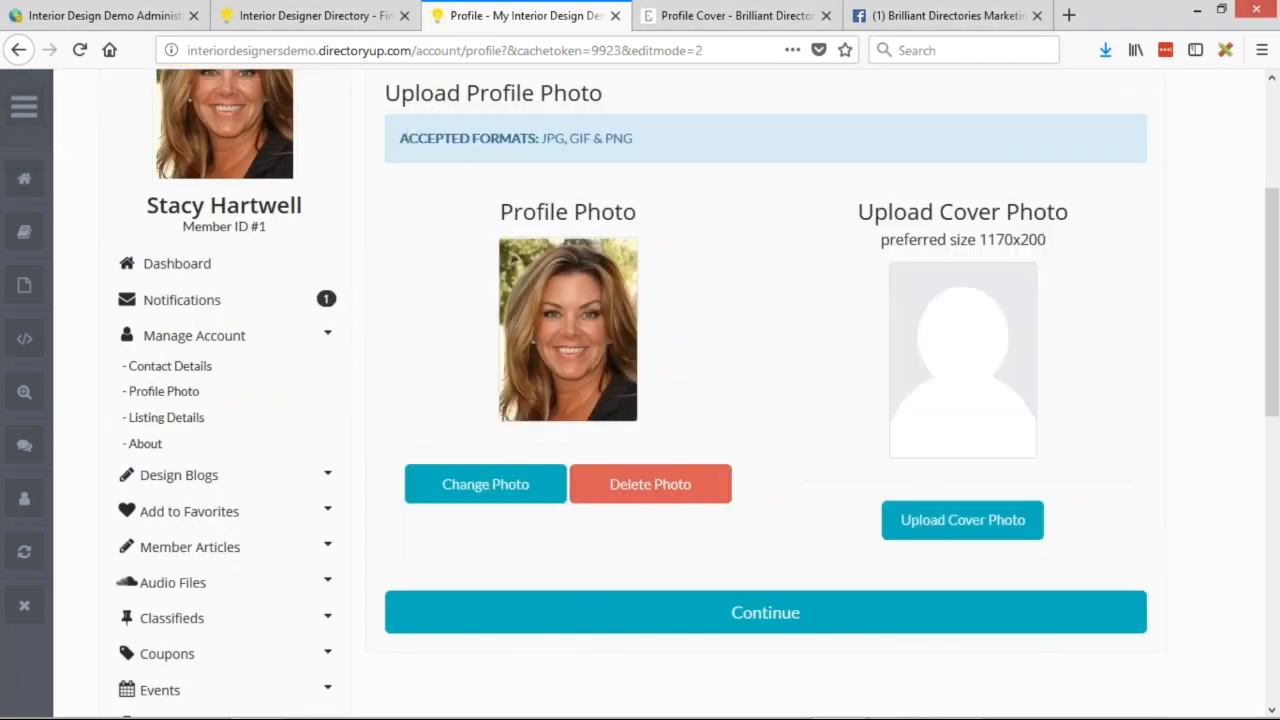
# - Upload the image 0 from the Desktop as the member's cover photo
pyautogui.click(963, 526)
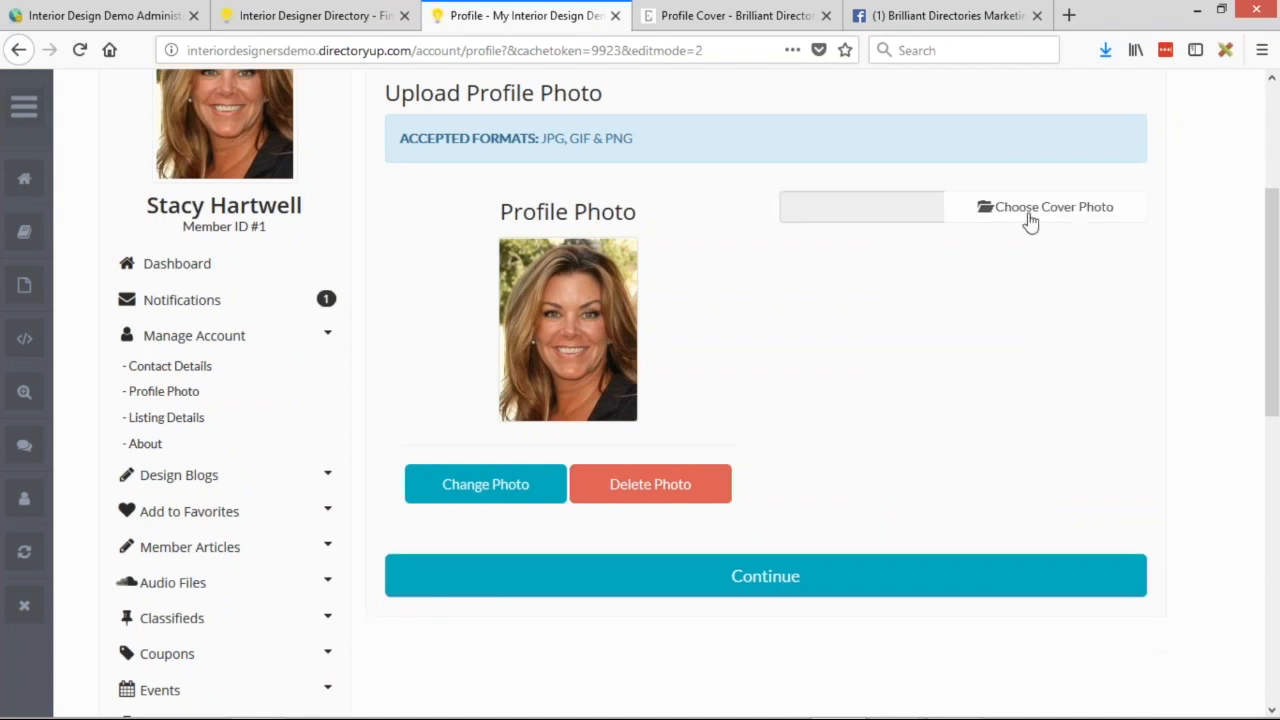
pyautogui.click(1066, 209)
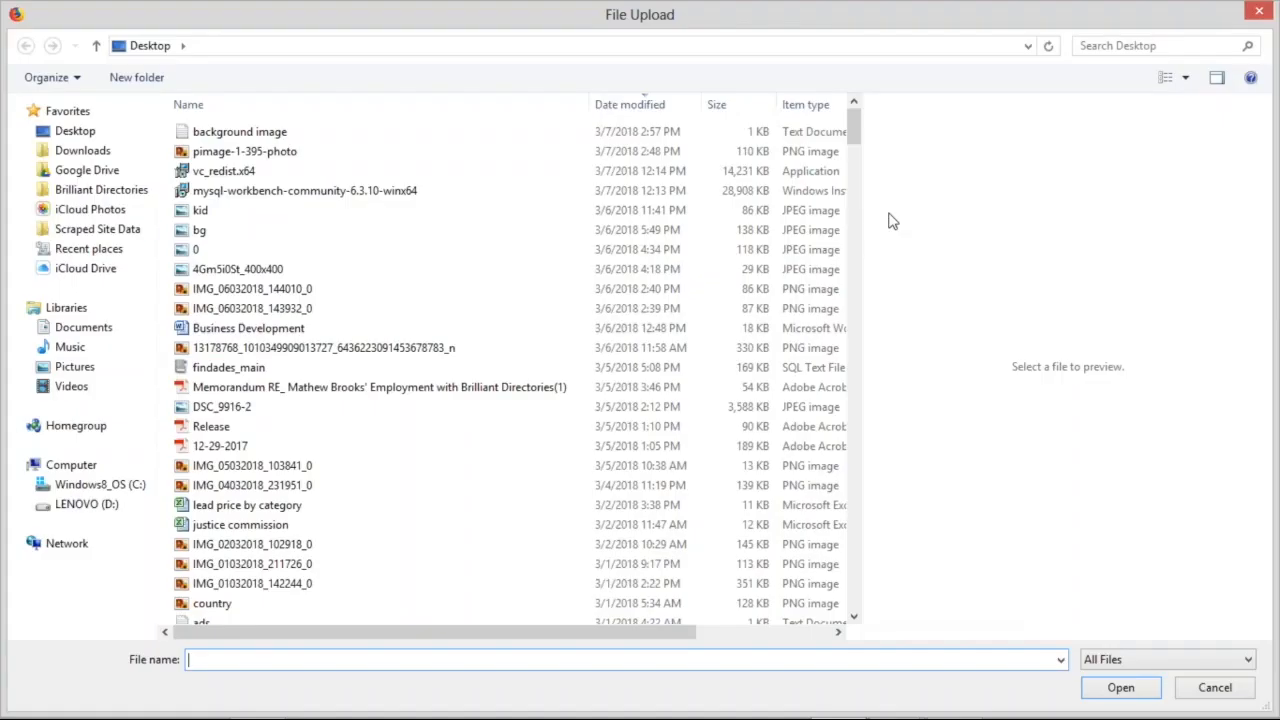
pyautogui.click(190, 250)
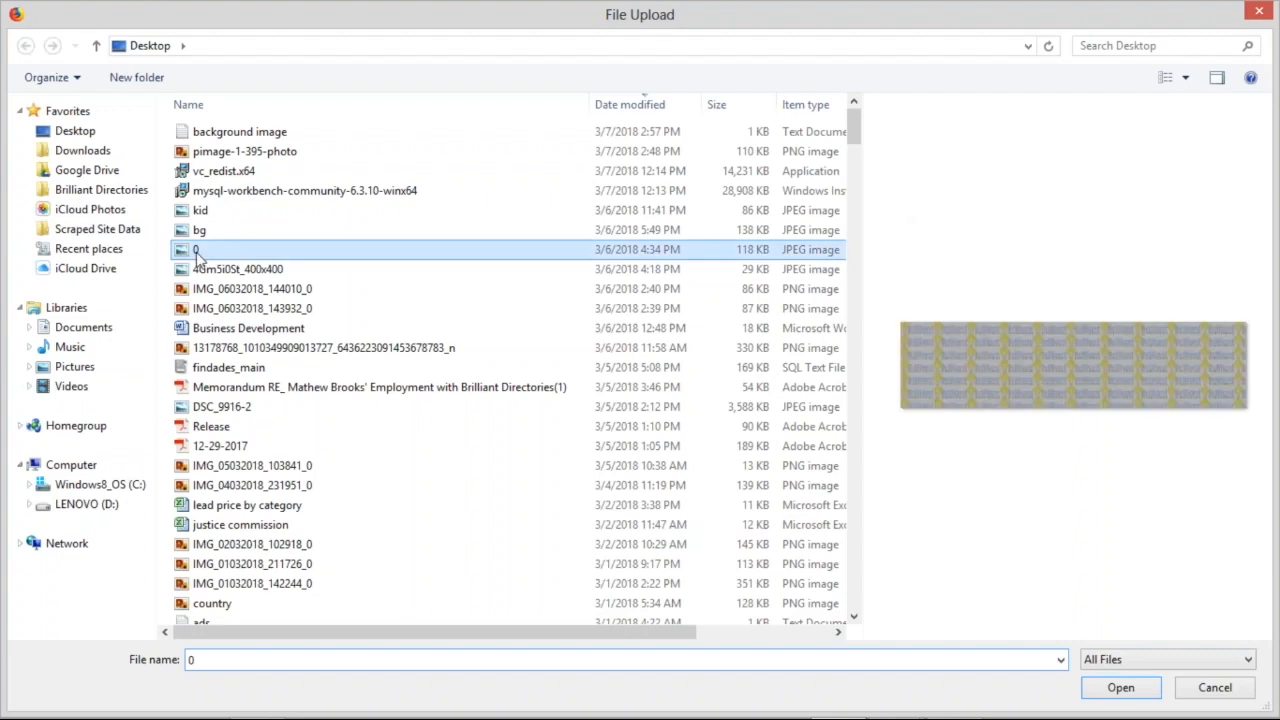
pyautogui.click(1121, 687)
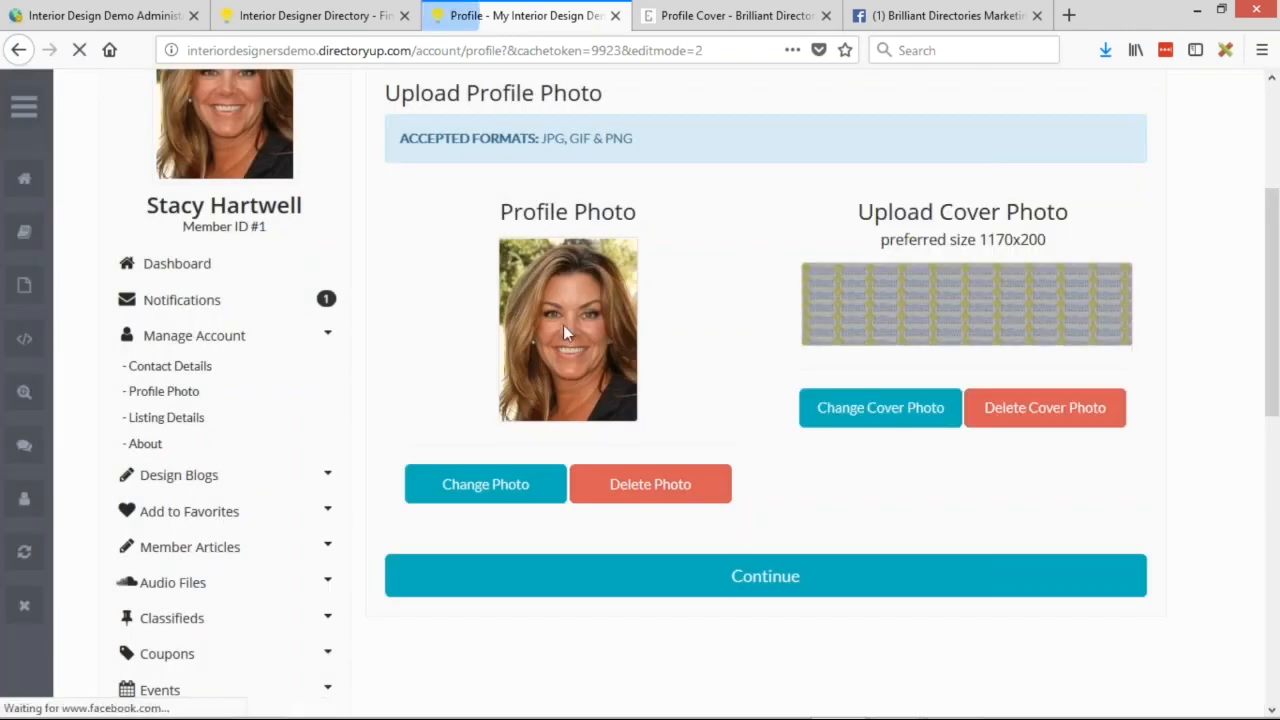
# - In the directory admin, open the Member Profile - Main Listing SEO template (ID #100) for editing
pyautogui.scroll(3, 563, 325)
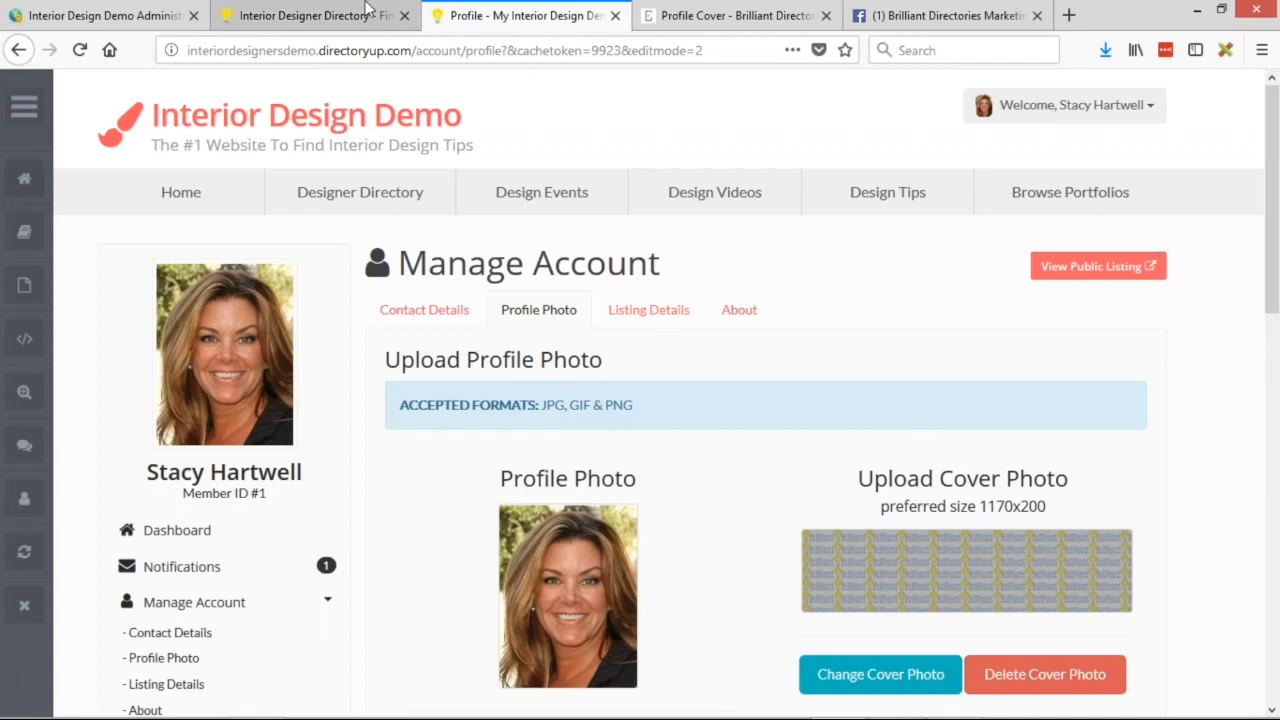
pyautogui.click(329, 16)
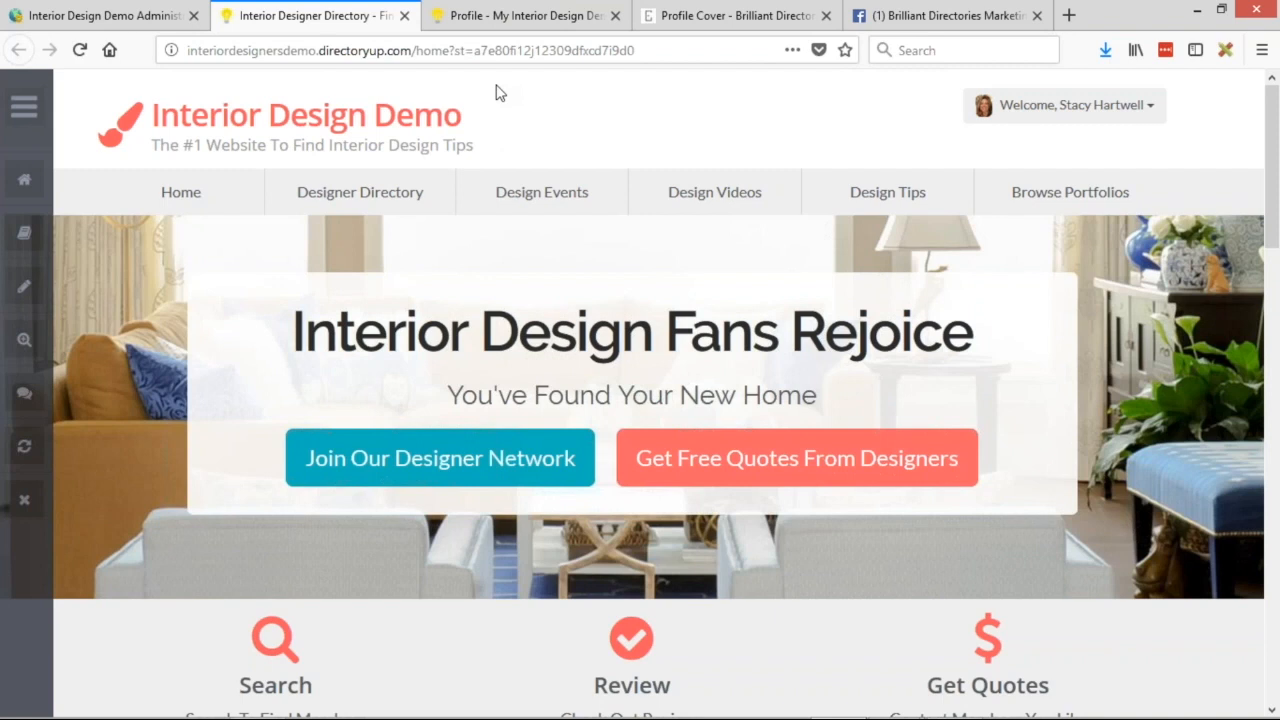
pyautogui.click(71, 17)
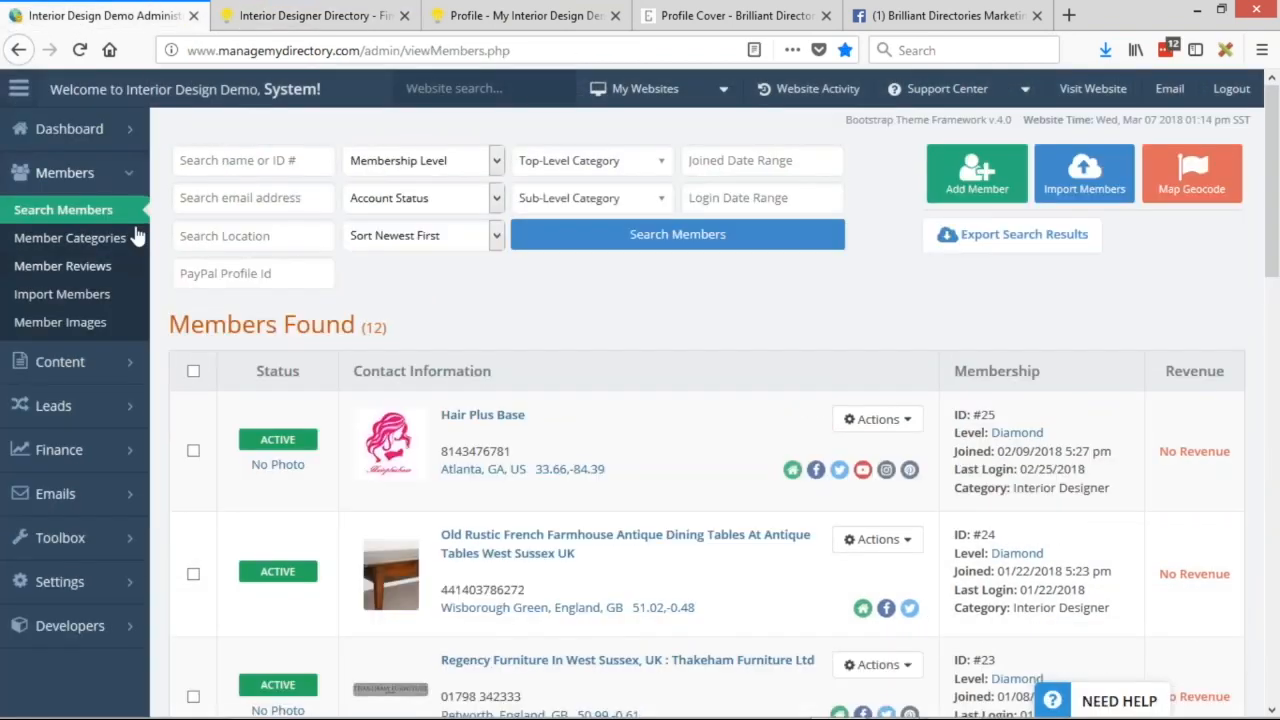
pyautogui.moveTo(120, 176)
pyautogui.click(52, 224)
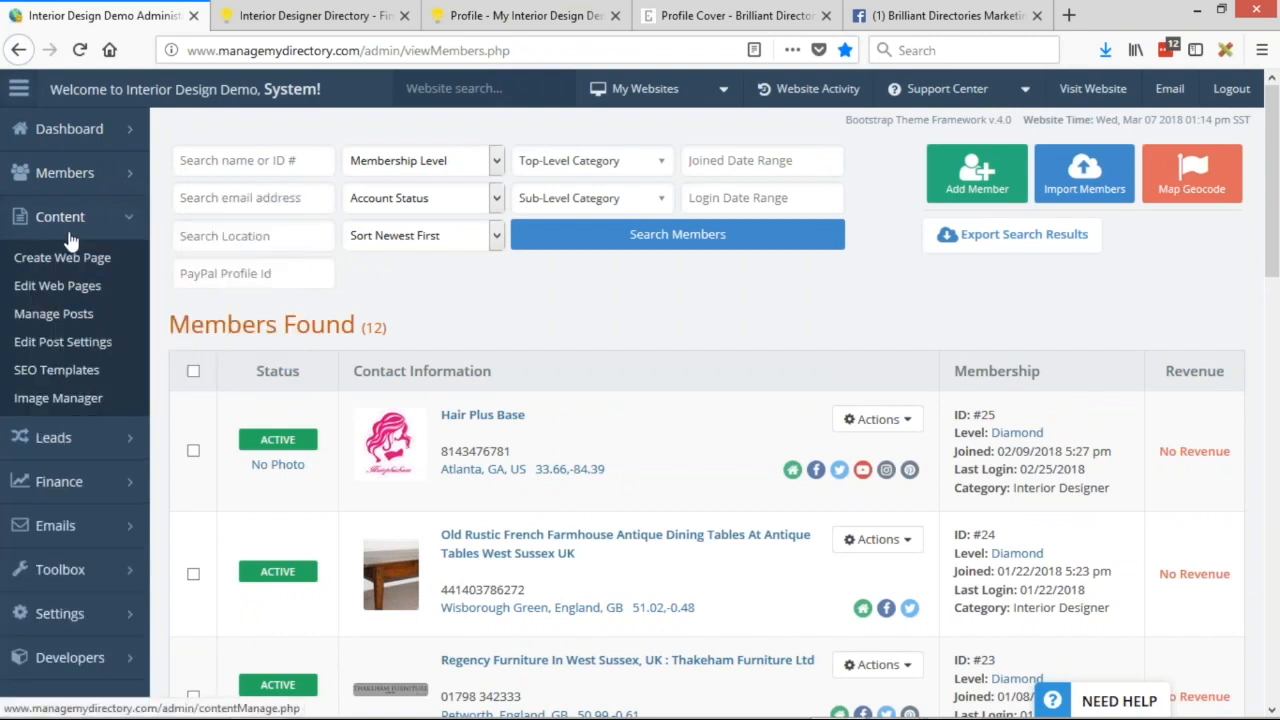
pyautogui.click(63, 378)
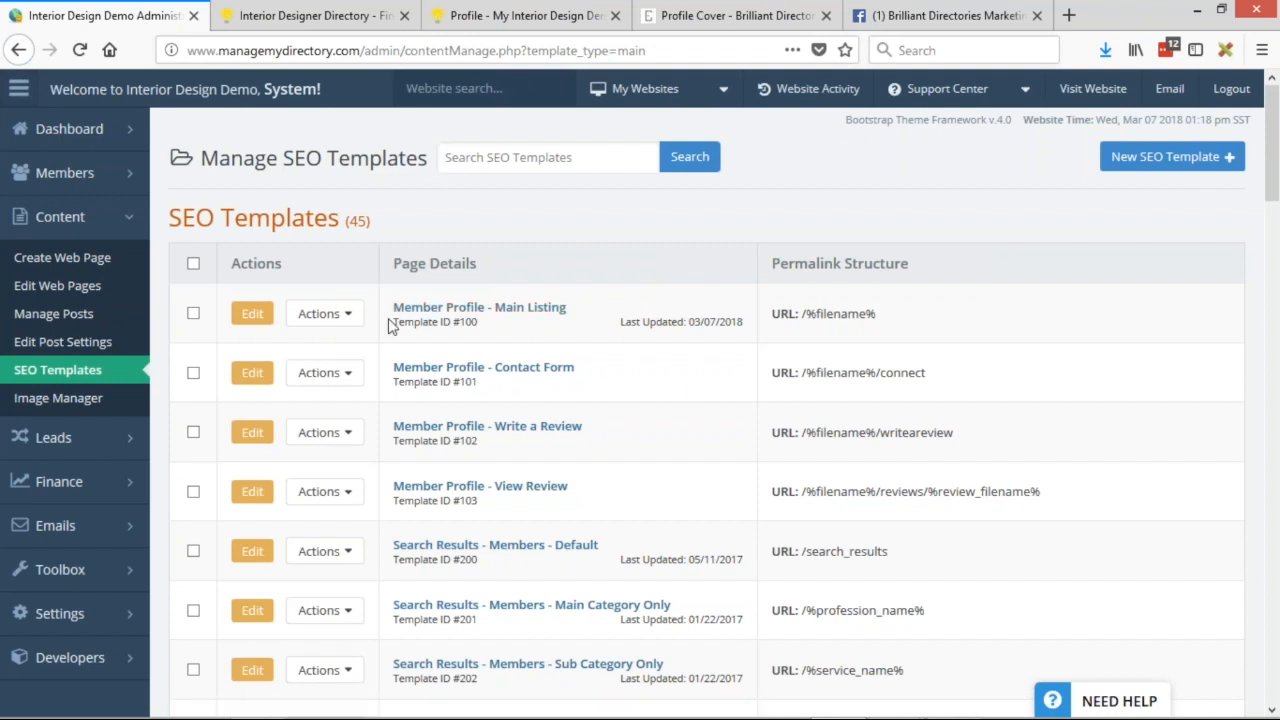
pyautogui.moveTo(391, 322); pyautogui.dragTo(494, 326)
pyautogui.click(252, 318)
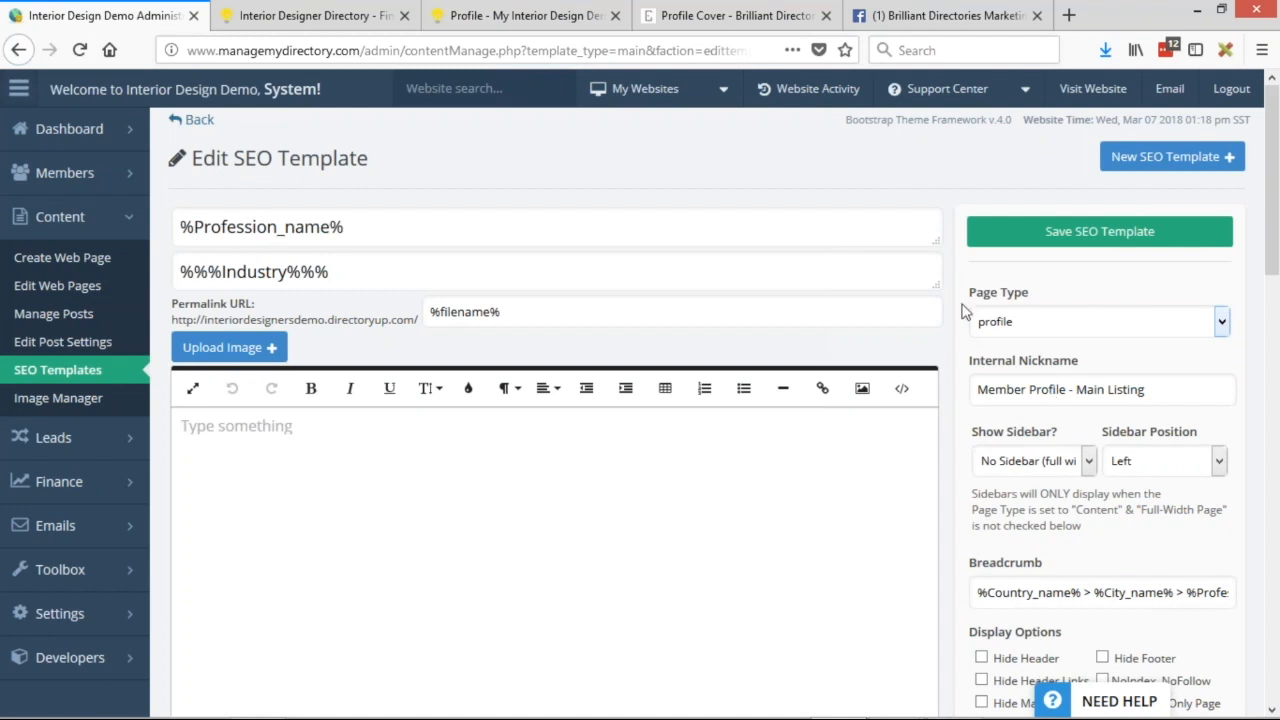
# - In the page-level CSS styles, paste the PHP logo condition and a .body-content rule: margin 10px 0 15px, height 200px, logo background, center top, no-repeat, cover
pyautogui.scroll(-1, 952, 307)
pyautogui.scroll(-9, 952, 307)
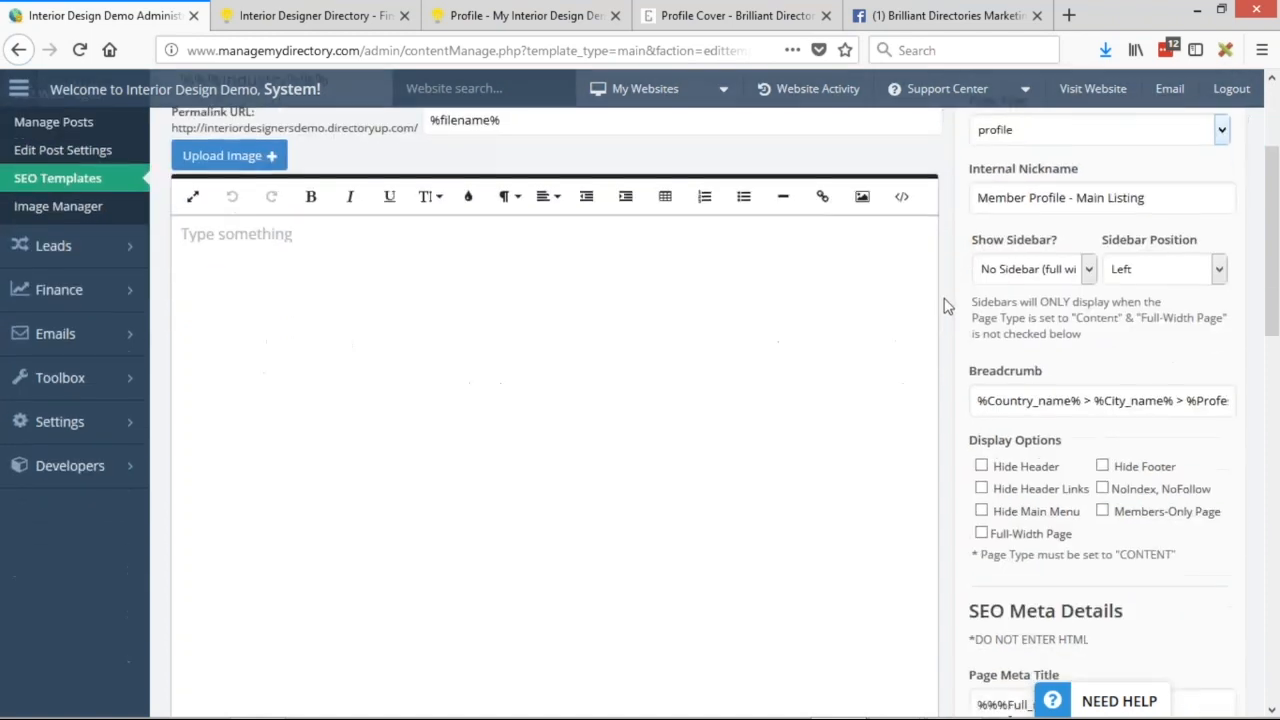
pyautogui.moveTo(283, 574); pyautogui.dragTo(475, 268)
pyautogui.press('BackSpace')
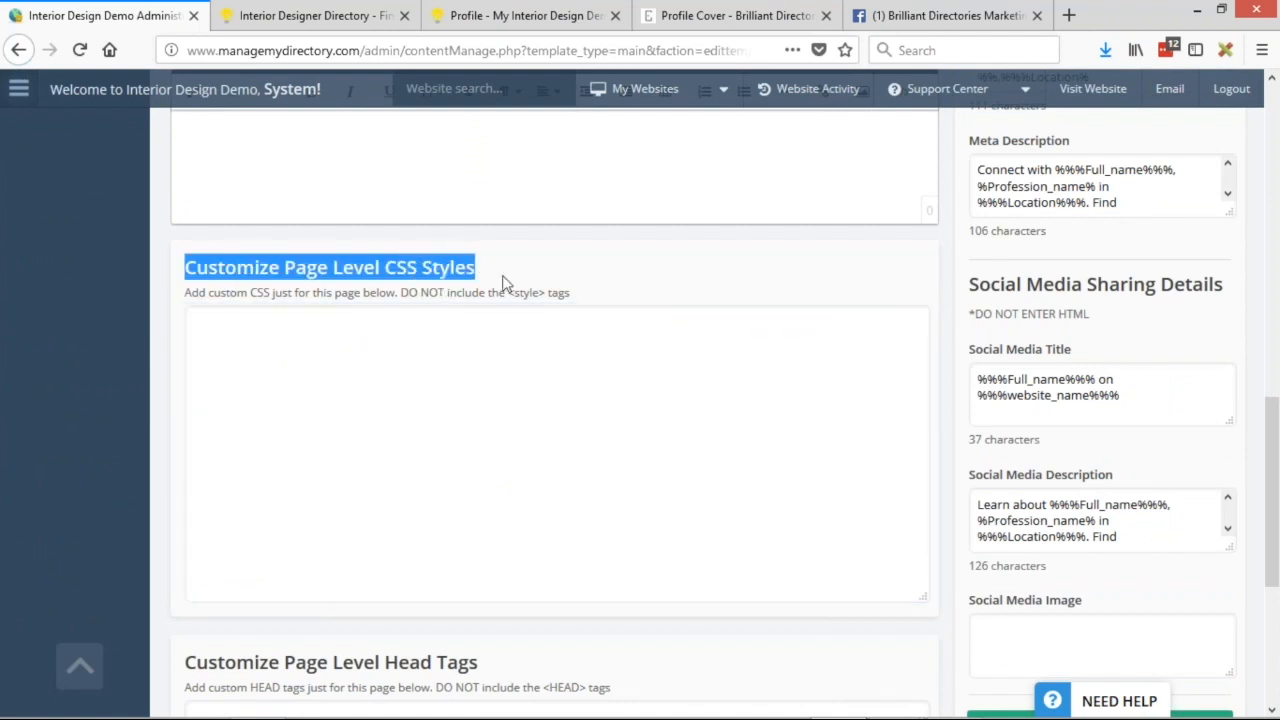
pyautogui.click(243, 370)
pyautogui.write('<?php if (file_exists($_SERVER[DOCUMENT_ROOT] . $logo[file]) && !strstr($logo[file],\'/images\') && $photo[file]!="/images/profile-profile-holder.png") { \t$showlogo = 1; ?>  .body-content {     margin: 10px 0 15px;     height: 200px;     background-image: url("<?php echo $logo[file]; ?>");     background-position: center top;     background-repeat: no-repeat;     background-size: cover; }  <?php } ?>')
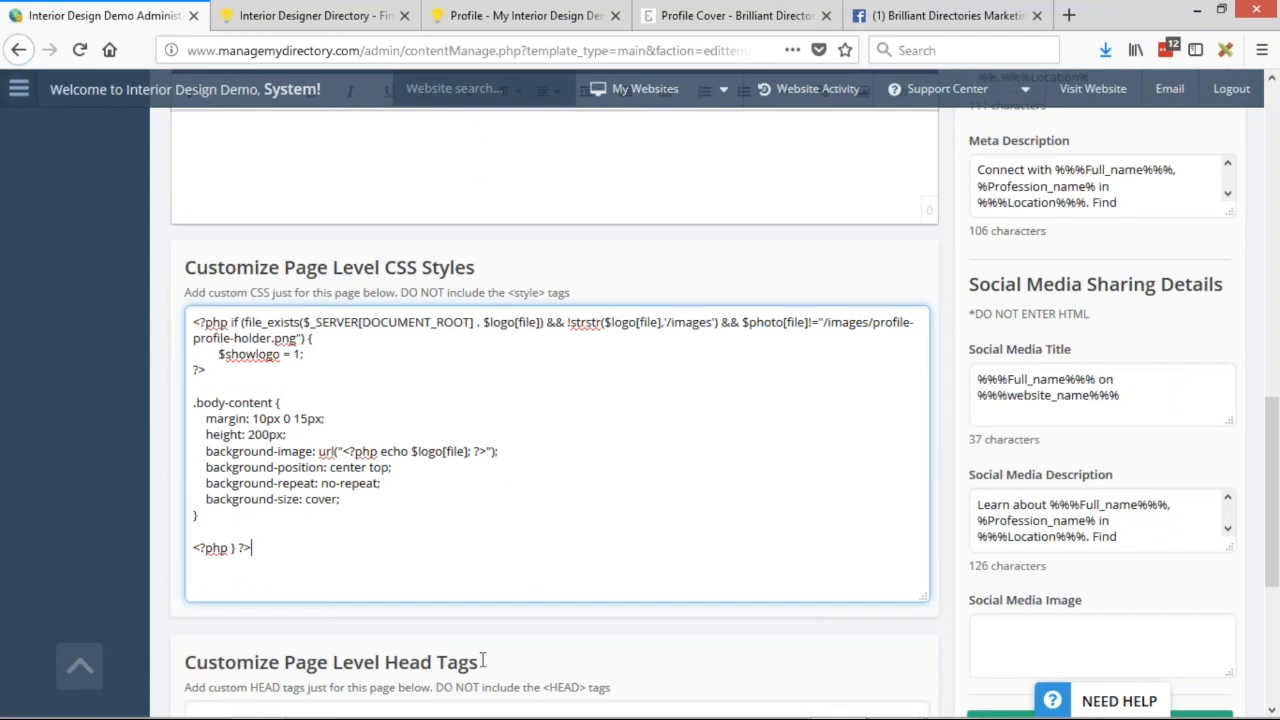
# - Review the pasted PHP condition and .body-content rule, and save the SEO template
pyautogui.moveTo(534, 718)
pyautogui.moveTo(206, 372); pyautogui.dragTo(185, 316)
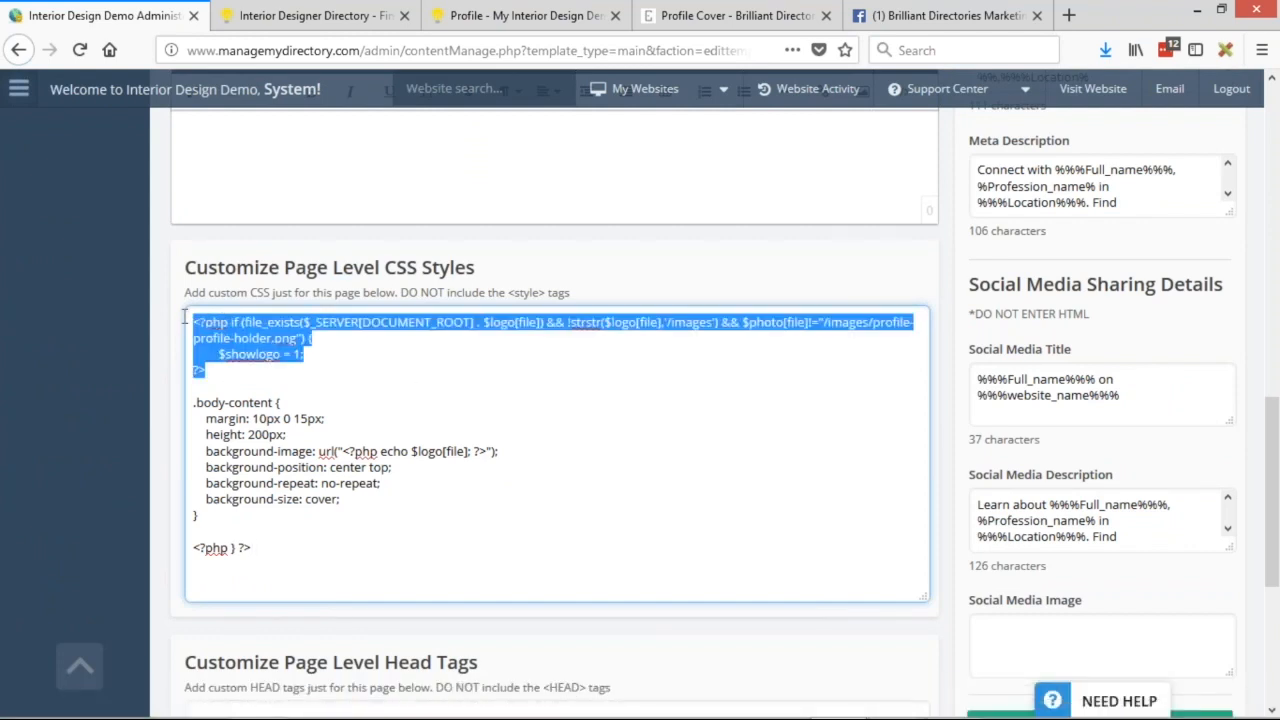
pyautogui.moveTo(205, 516); pyautogui.dragTo(152, 397)
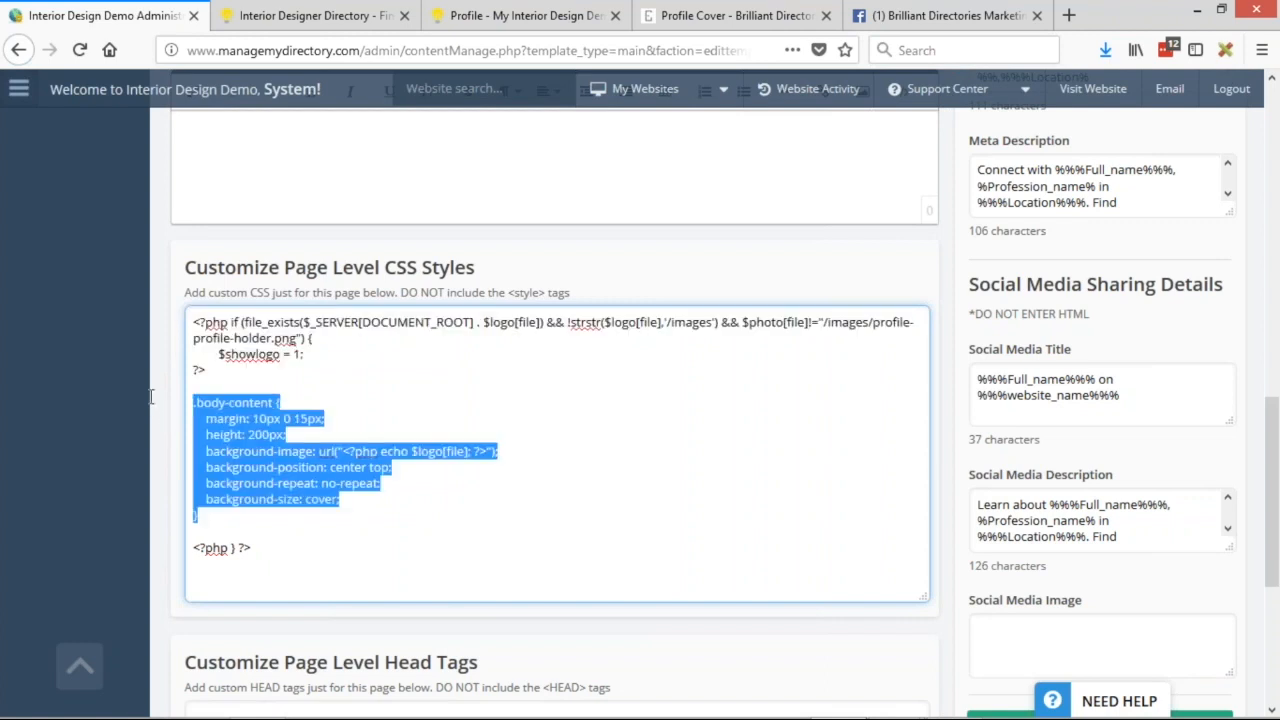
pyautogui.click(378, 497)
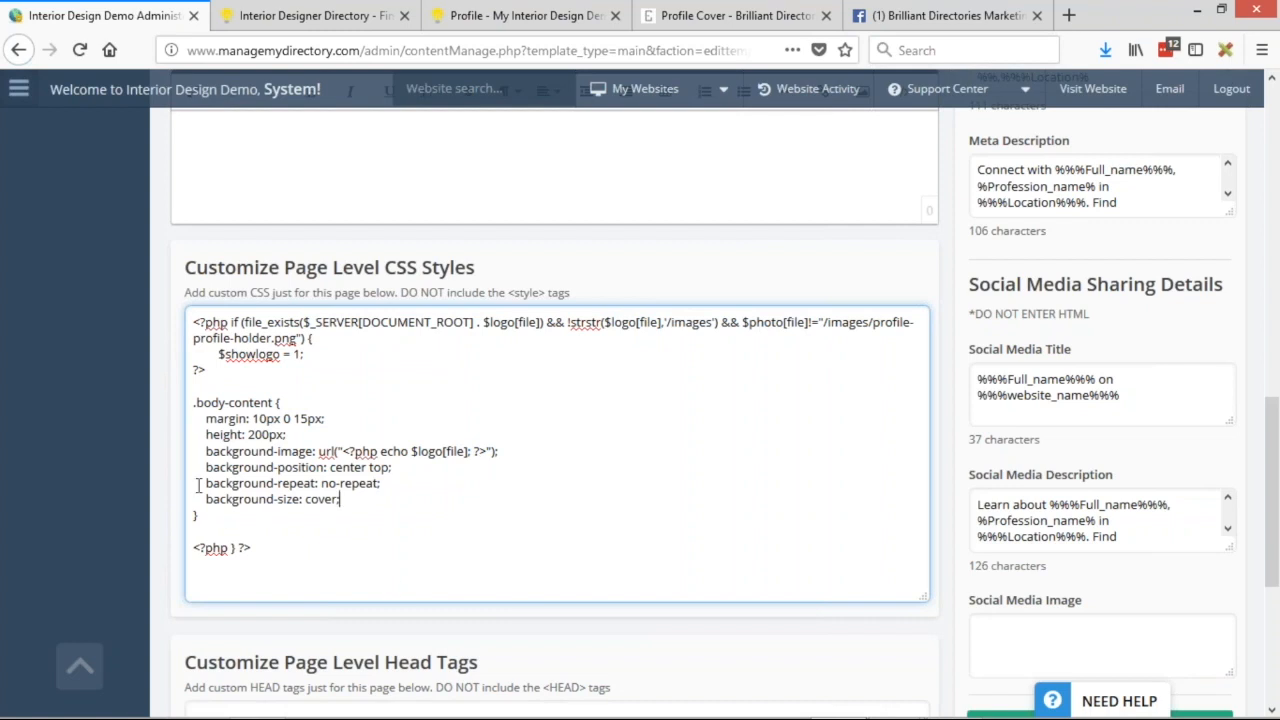
pyautogui.scroll(4, 995, 355)
pyautogui.scroll(8, 995, 355)
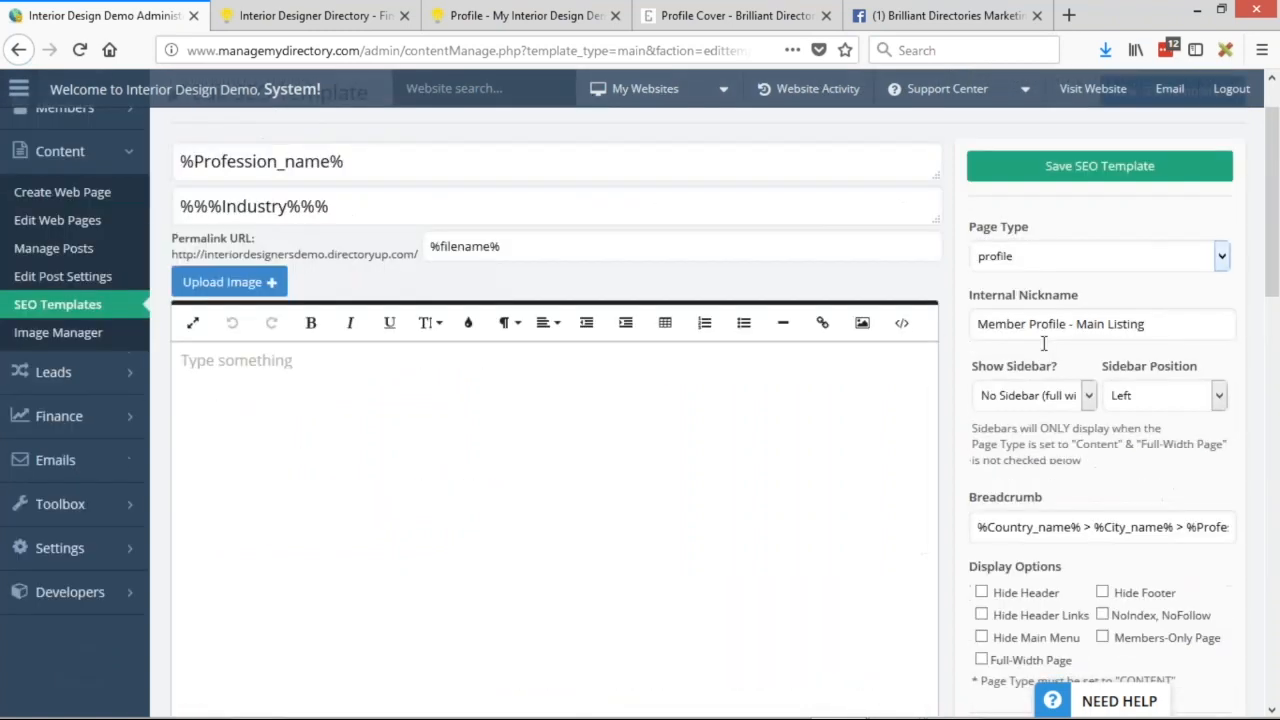
pyautogui.click(1137, 240)
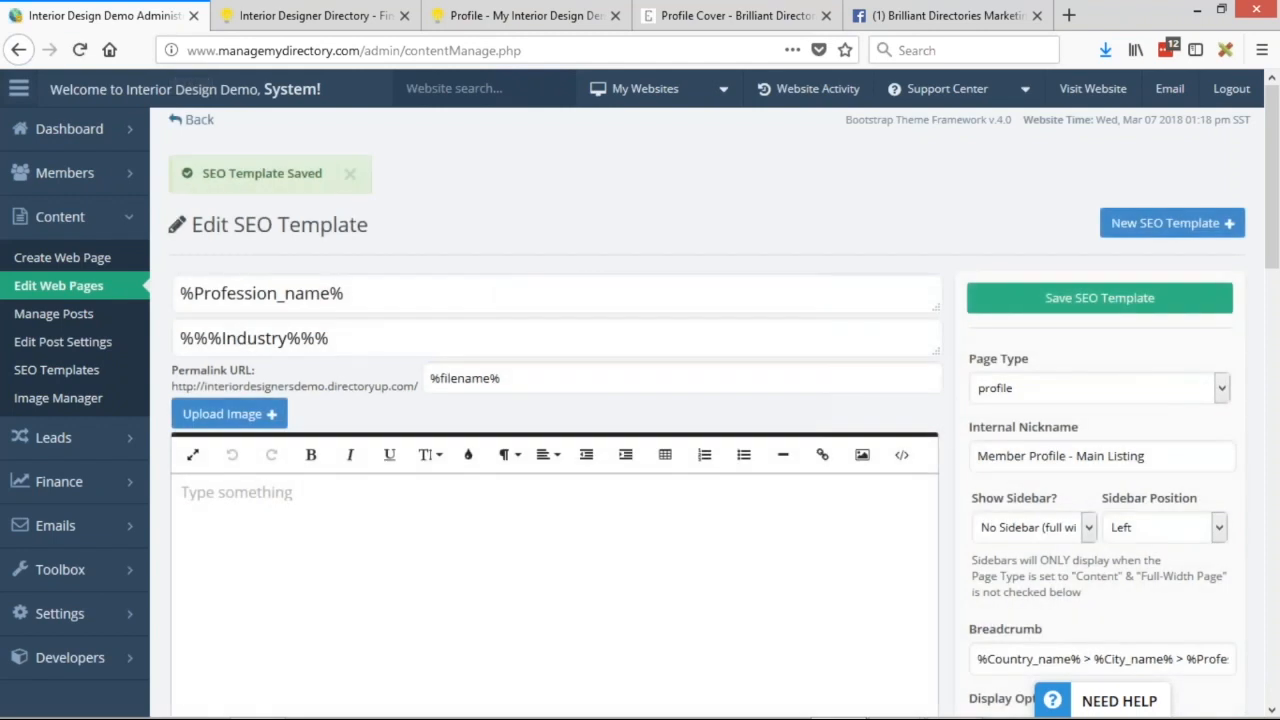
# - Open the member's public listing from the account page and examine the cover photo banner
pyautogui.hotkey('ctrl', '3')
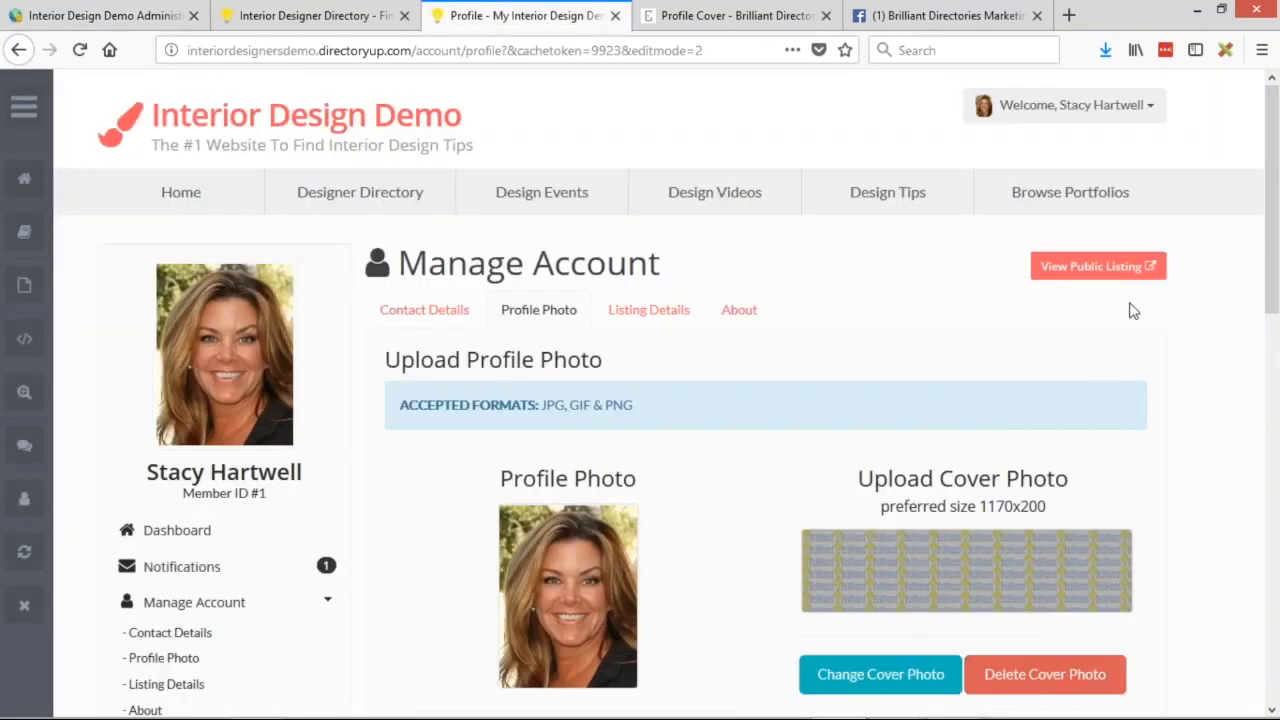
pyautogui.click(1128, 266)
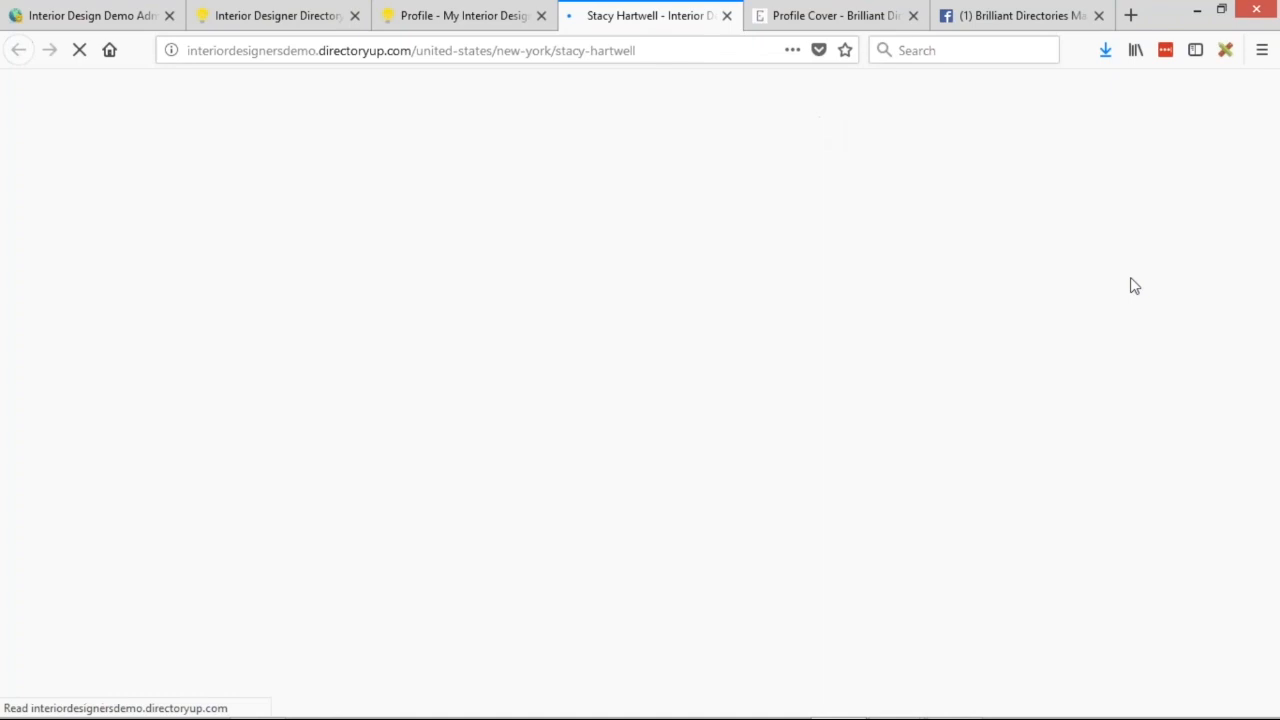
pyautogui.scroll(-2, 390, 270)
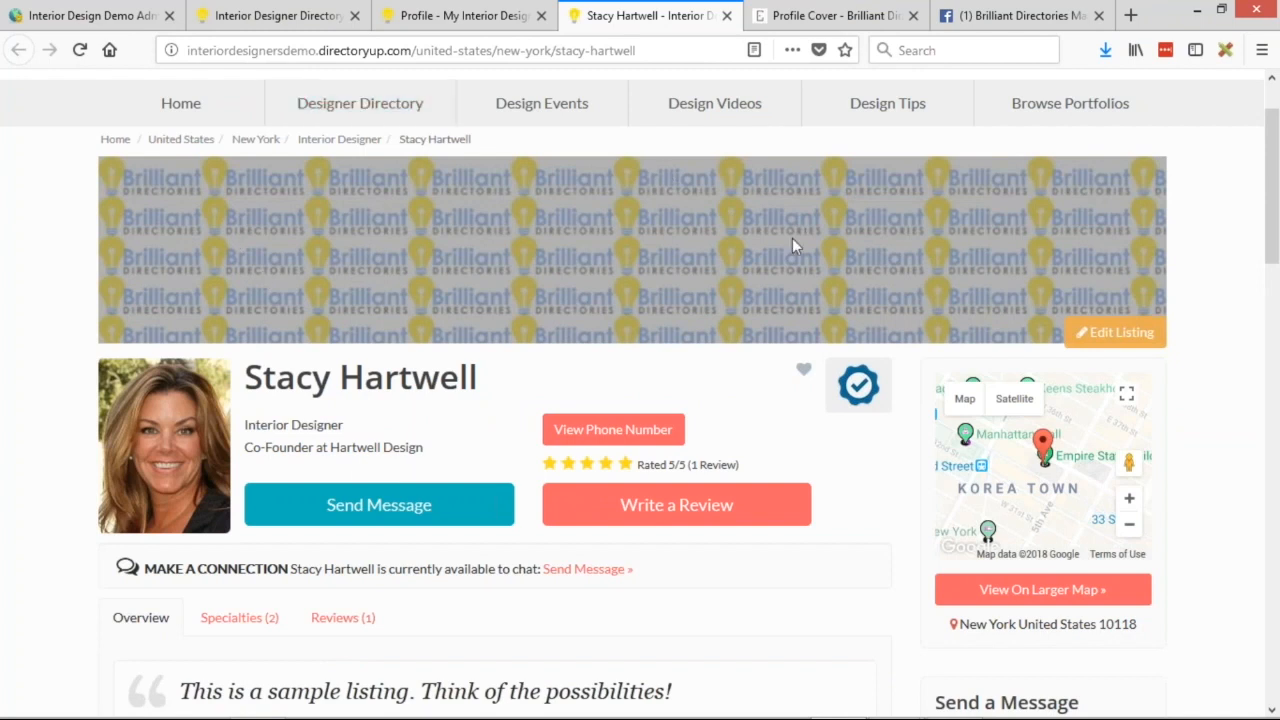
pyautogui.scroll(2, 530, 366)
# - Delete the member's cover photo and reload the public listing to check how it displays without one
pyautogui.click(490, 13)
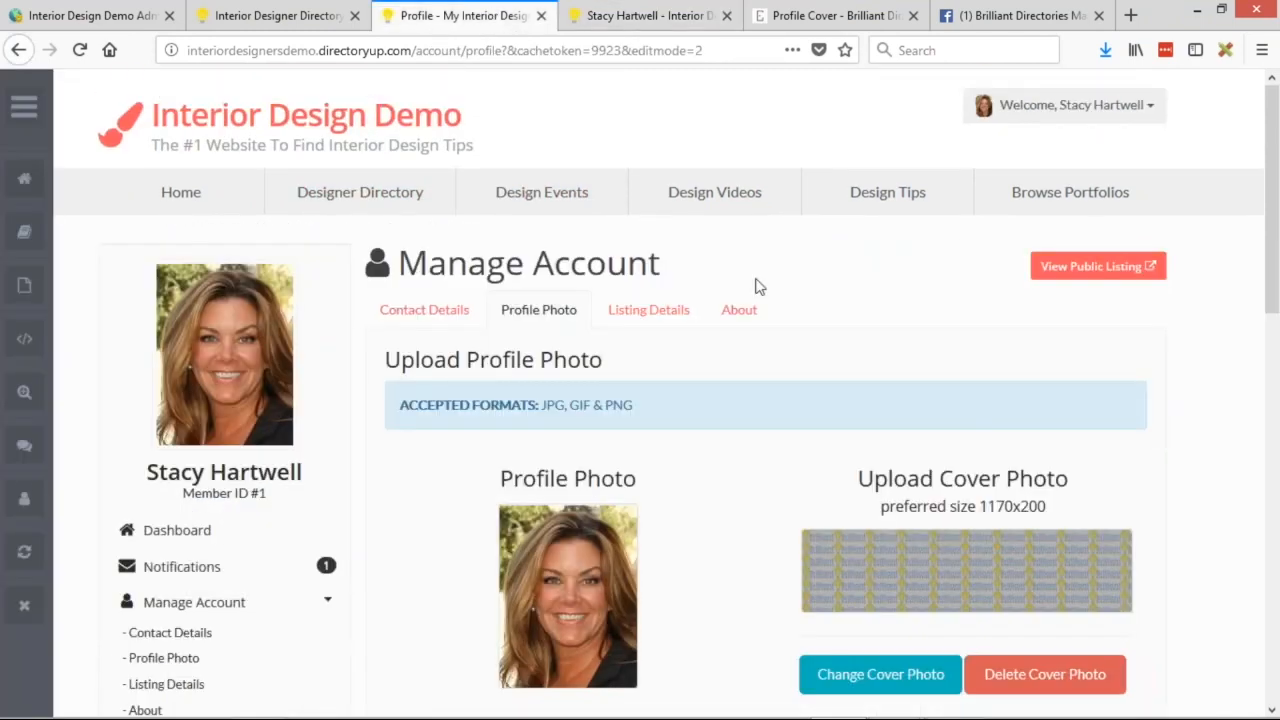
pyautogui.scroll(-2, 757, 287)
pyautogui.click(1078, 494)
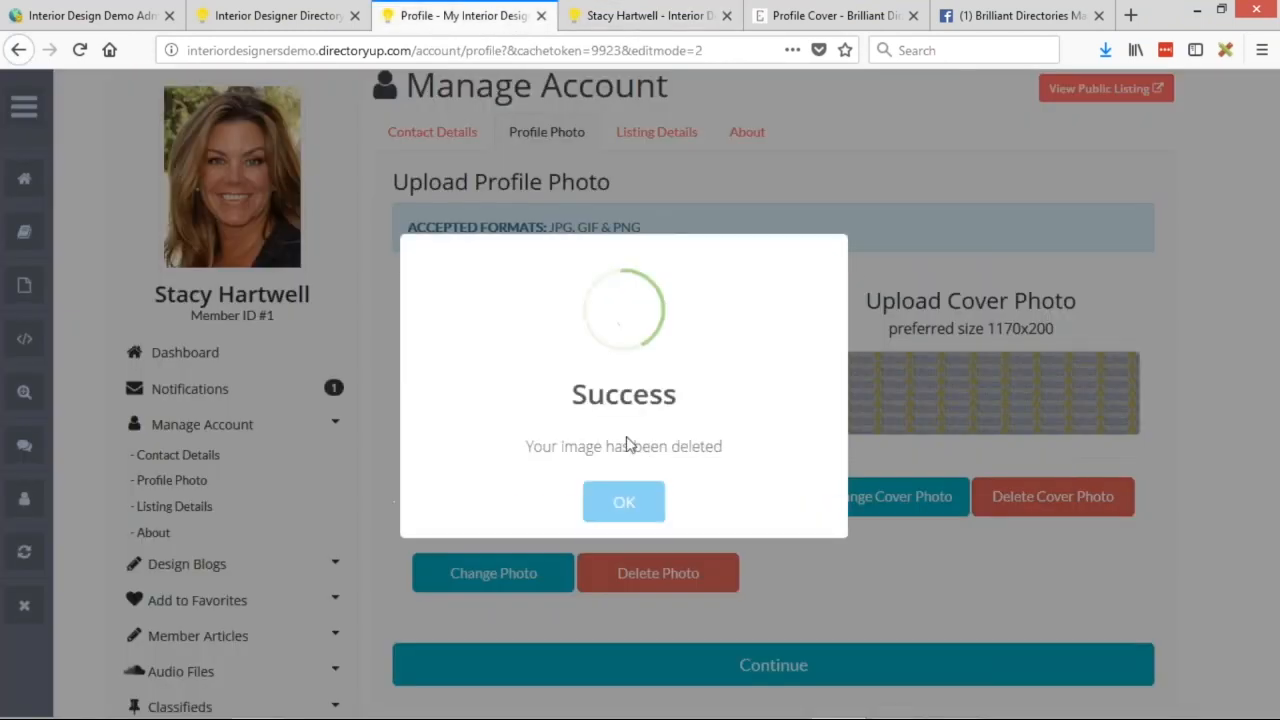
pyautogui.click(623, 501)
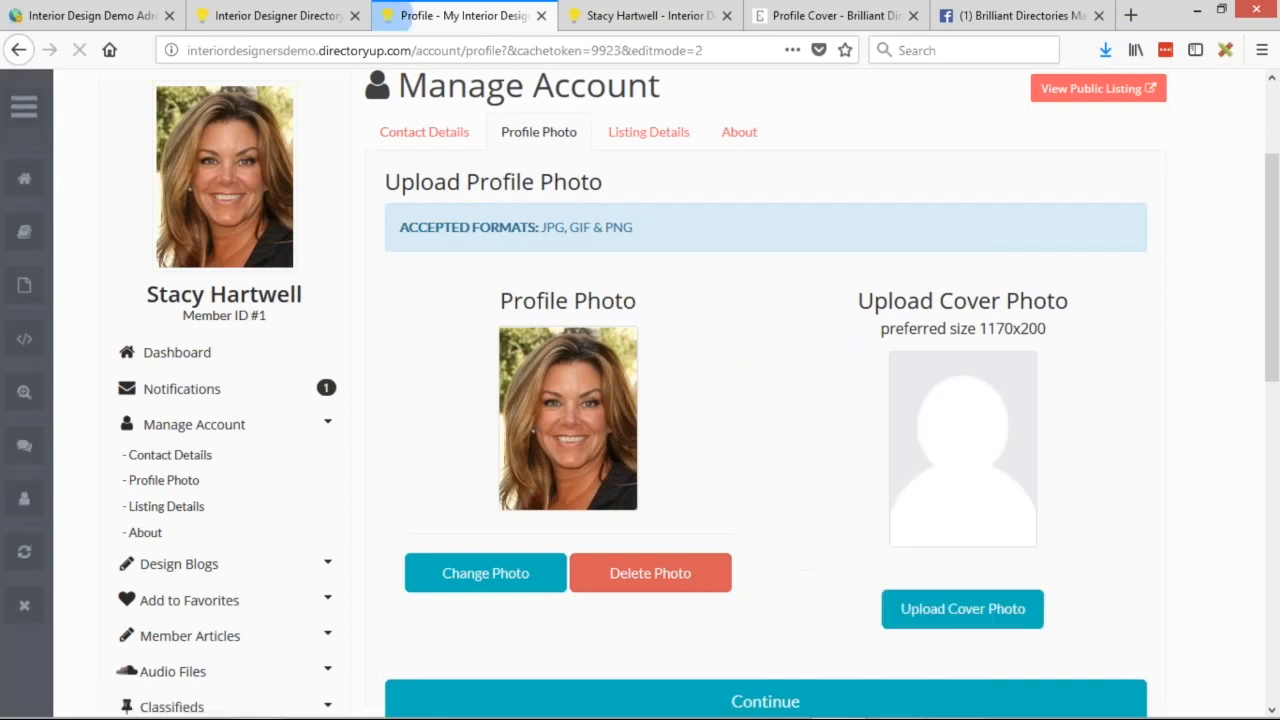
pyautogui.click(618, 10)
pyautogui.click(80, 49)
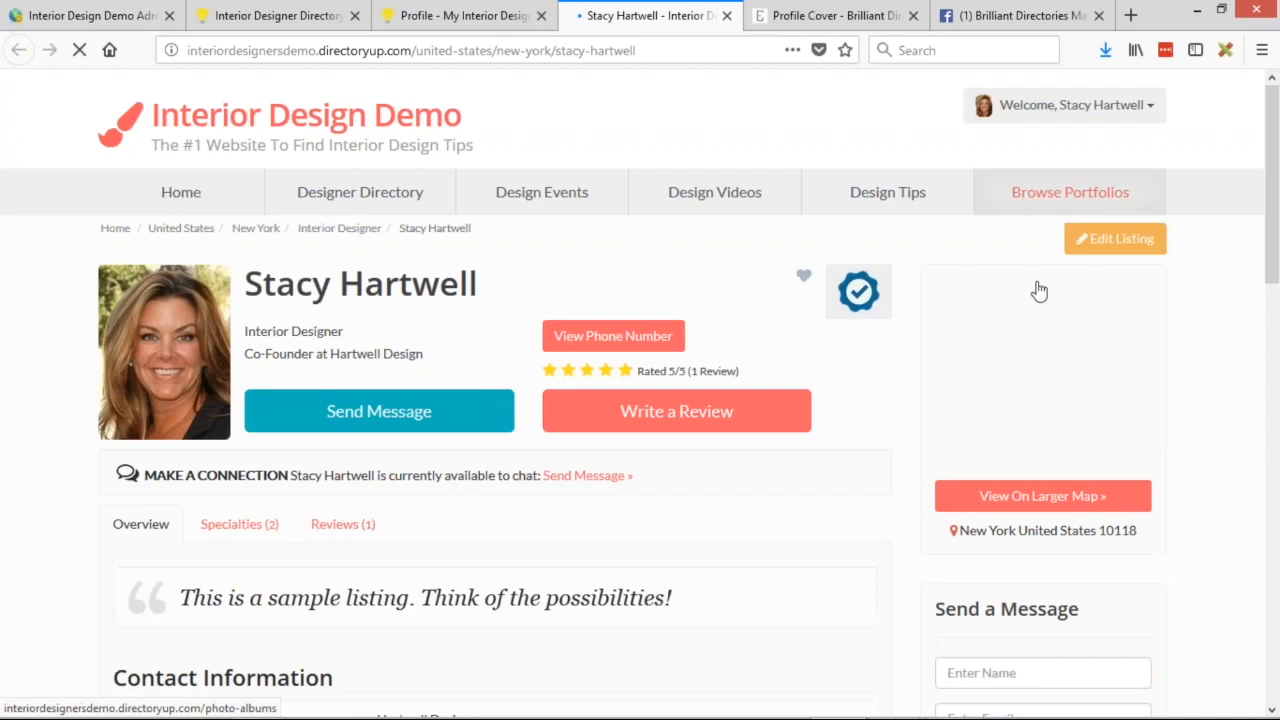
# - Upload 0.jpg as the member's cover photo and reload the public listing to check the banner
pyautogui.click(433, 17)
pyautogui.click(970, 606)
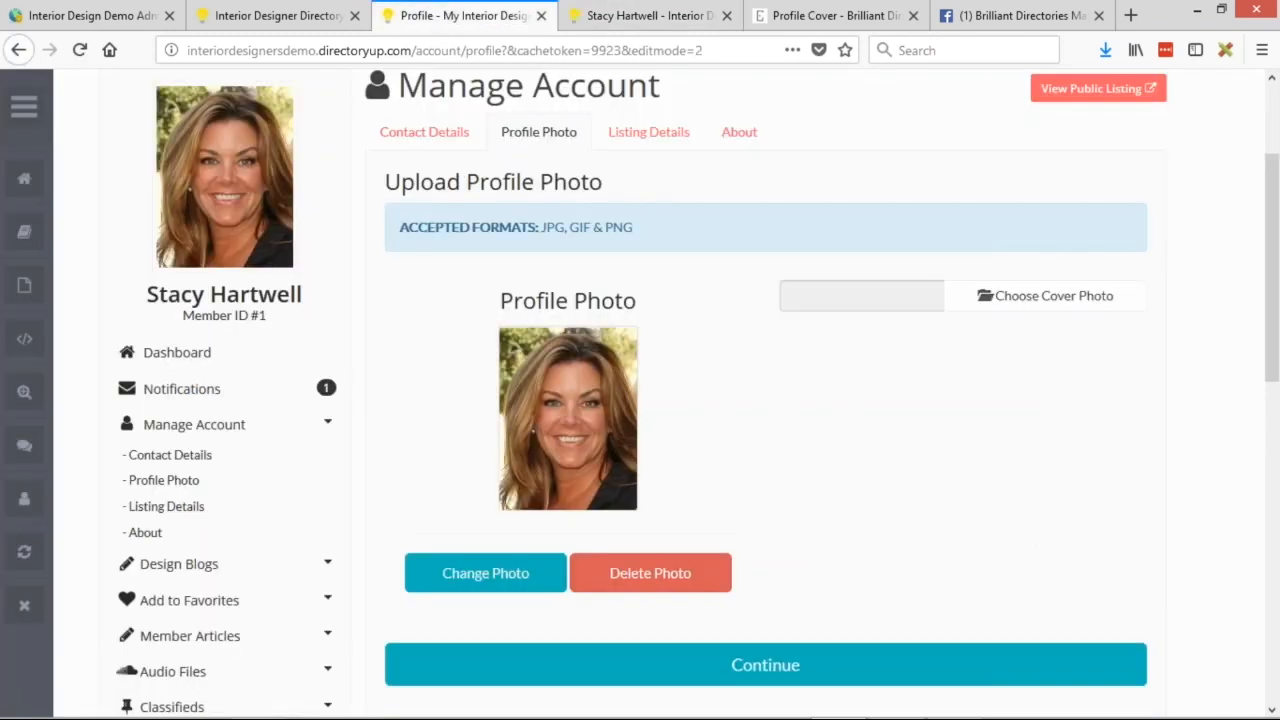
pyautogui.click(1040, 296)
pyautogui.click(198, 250)
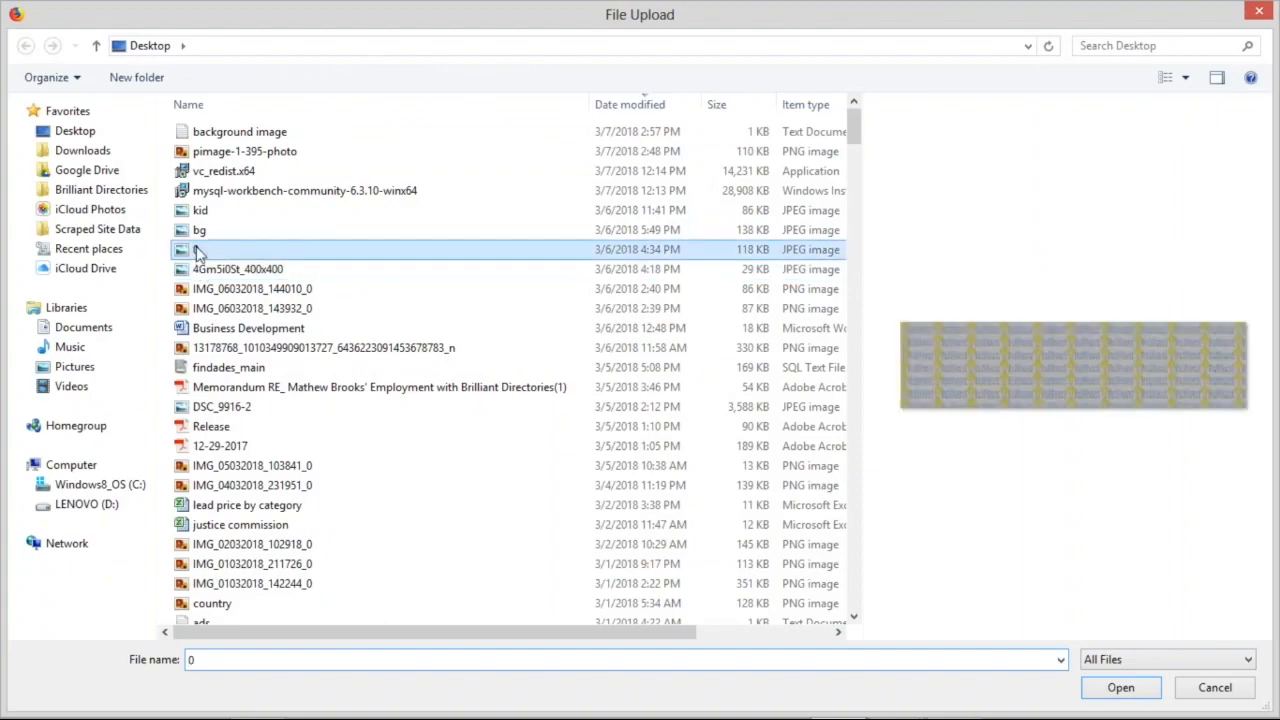
pyautogui.doubleClick(198, 250)
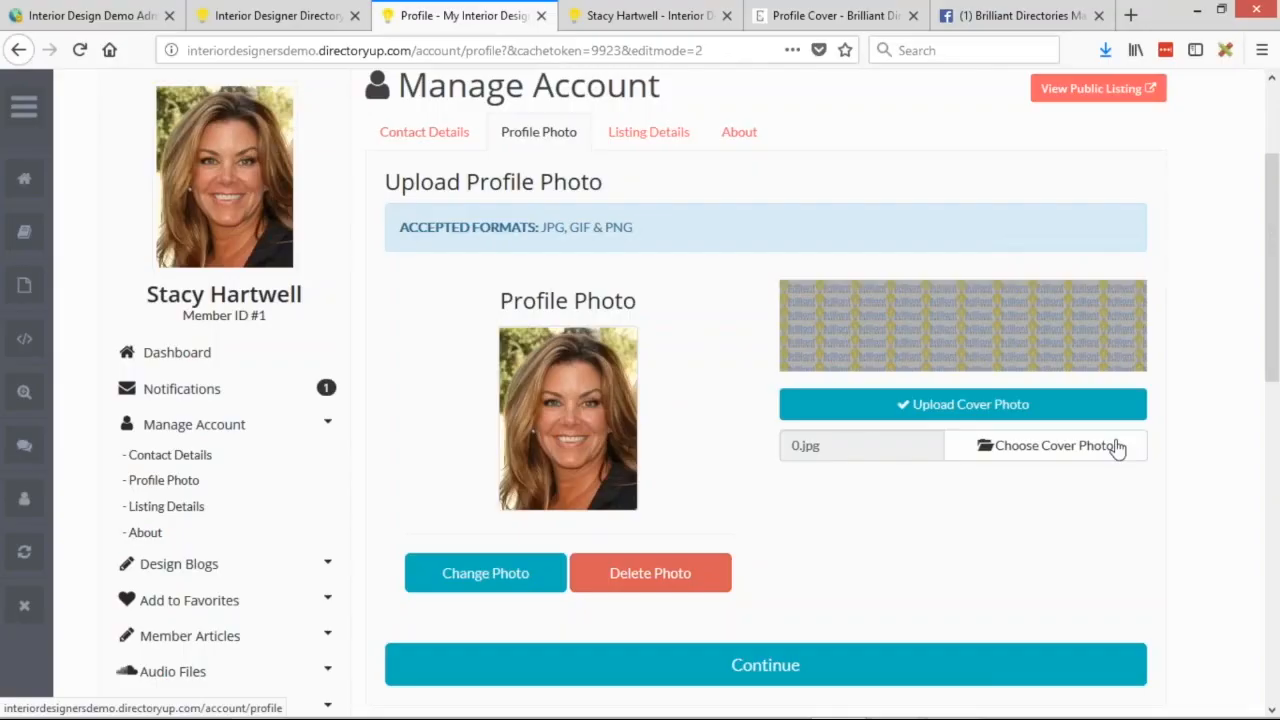
pyautogui.click(987, 407)
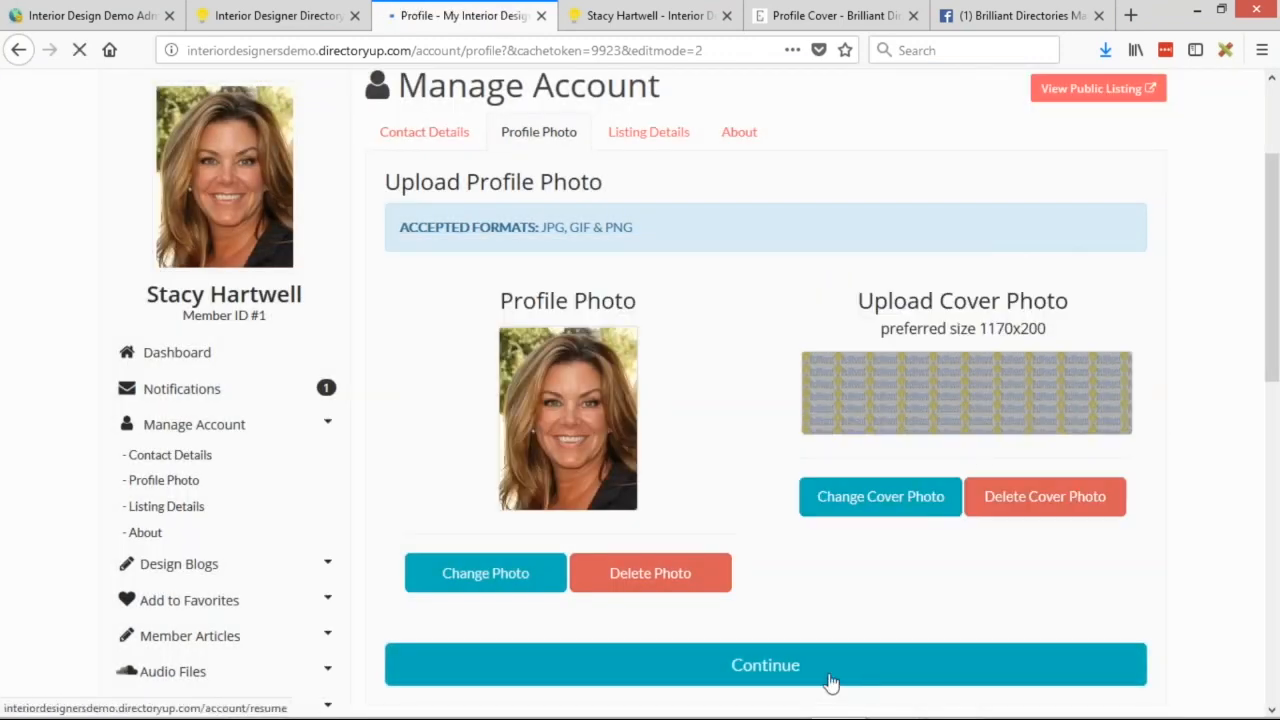
pyautogui.click(650, 15)
pyautogui.click(79, 55)
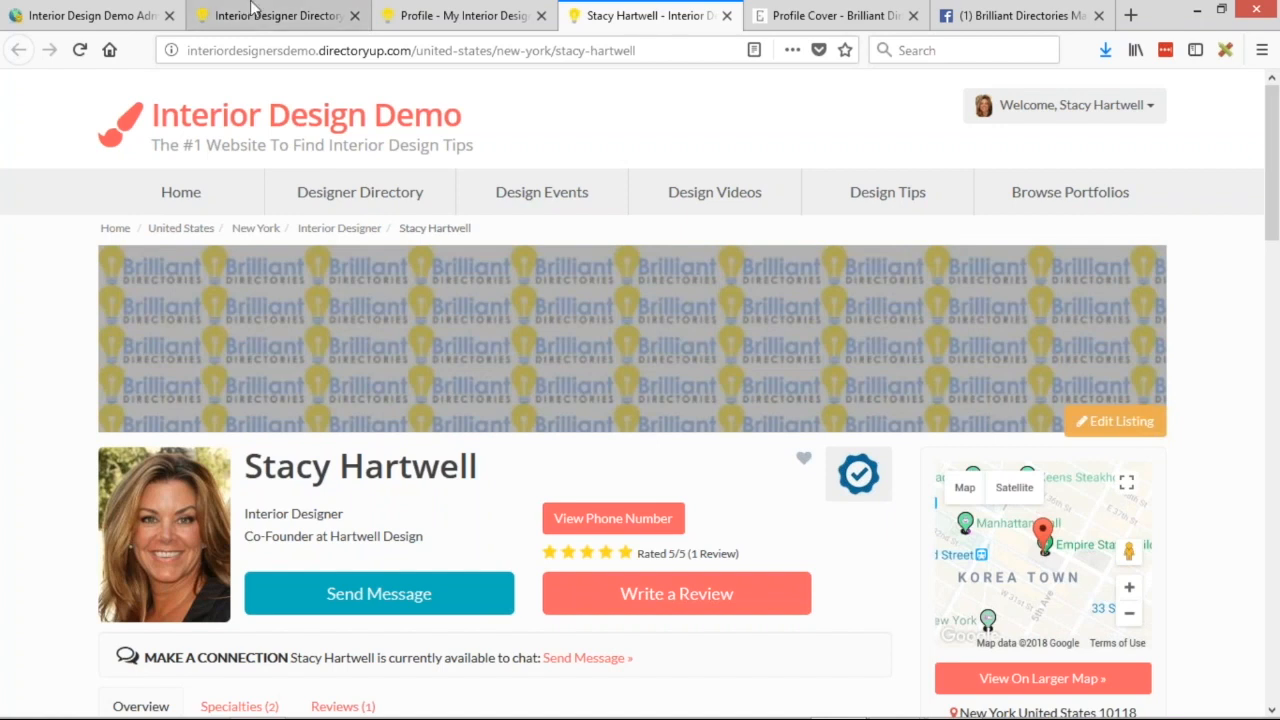
# - Open the member's contact details and examine the type of listing options
pyautogui.click(462, 15)
pyautogui.scroll(2, 511, 392)
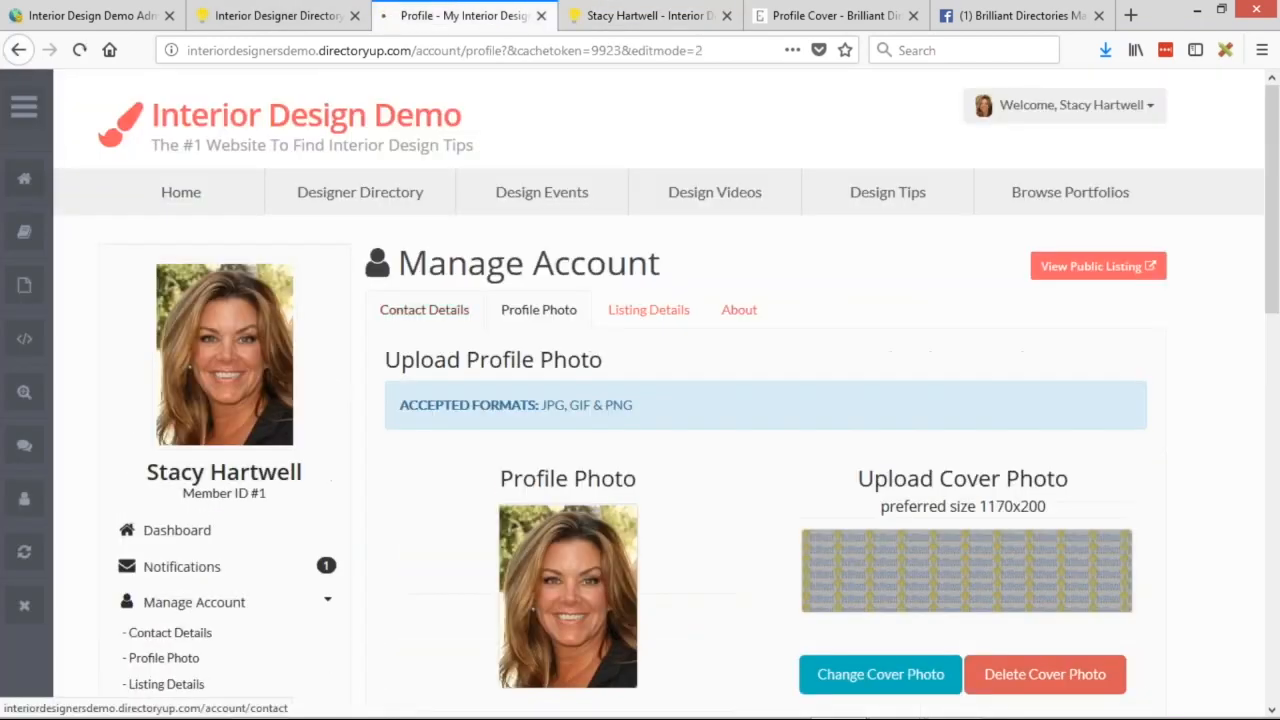
pyautogui.click(424, 309)
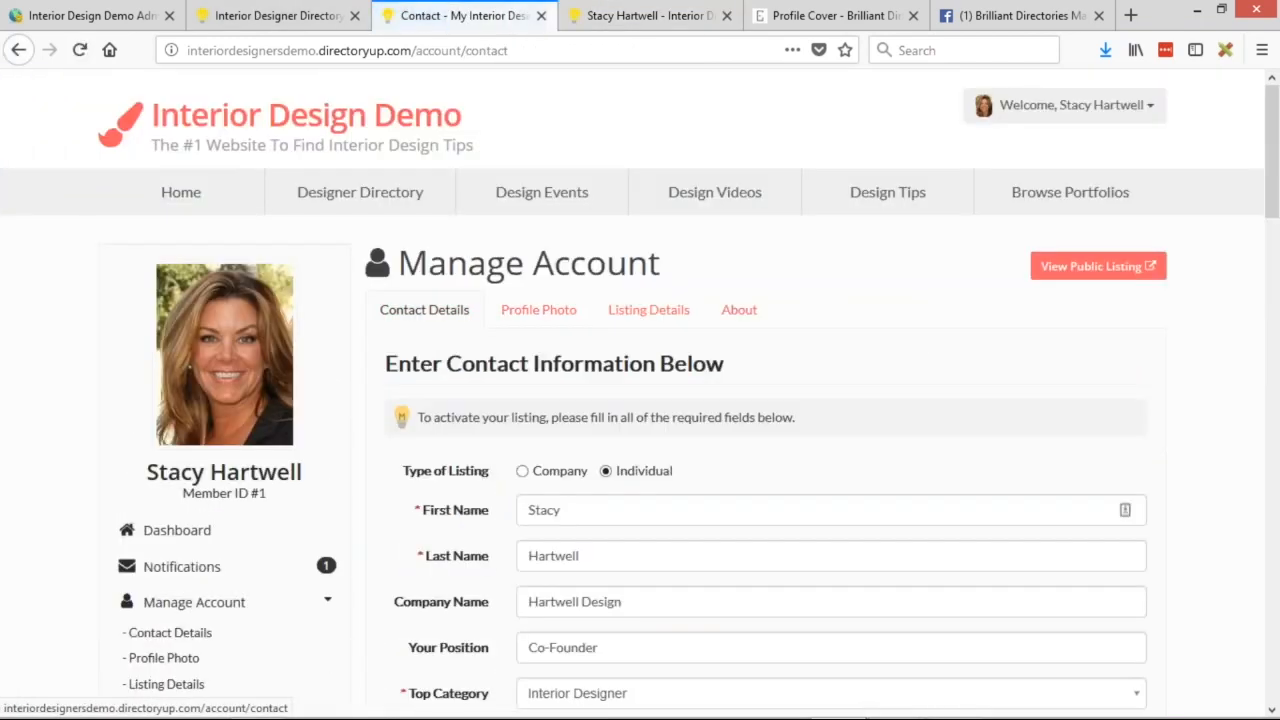
pyautogui.scroll(-2, 424, 309)
pyautogui.moveTo(403, 381); pyautogui.dragTo(447, 382)
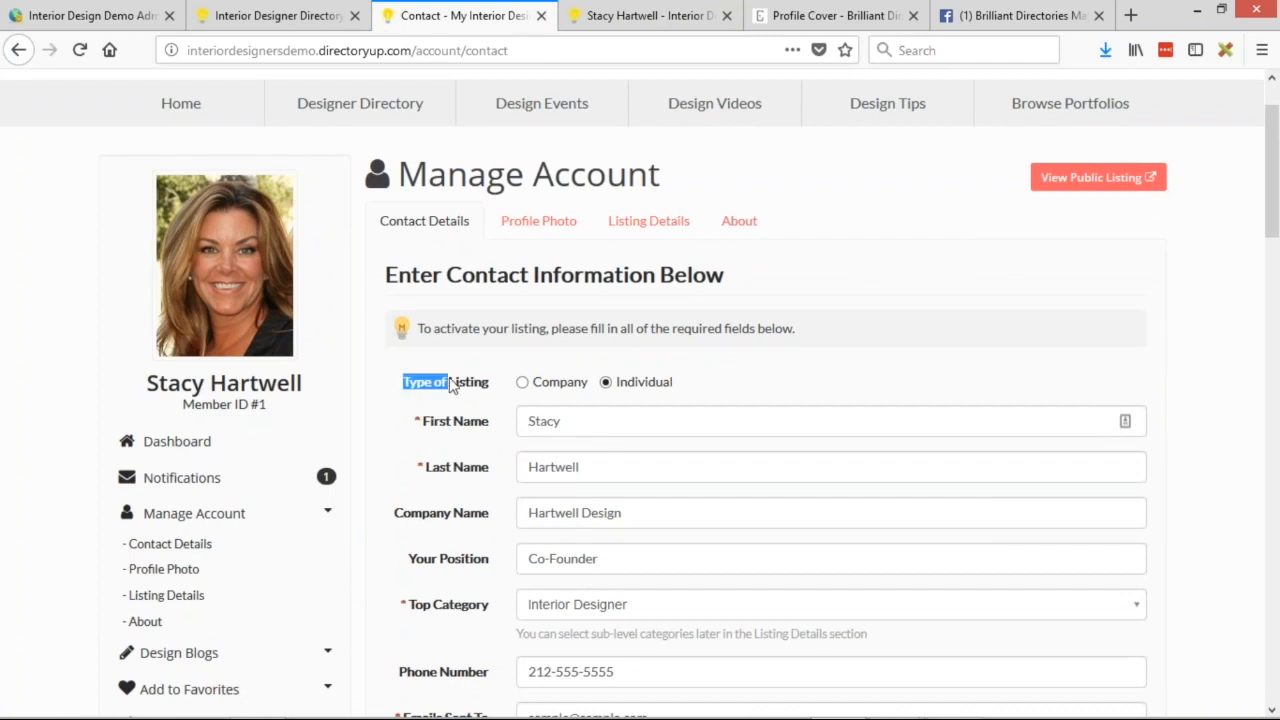
pyautogui.scroll(-2, 500, 350)
pyautogui.click(409, 209)
pyautogui.moveTo(404, 208); pyautogui.dragTo(642, 213)
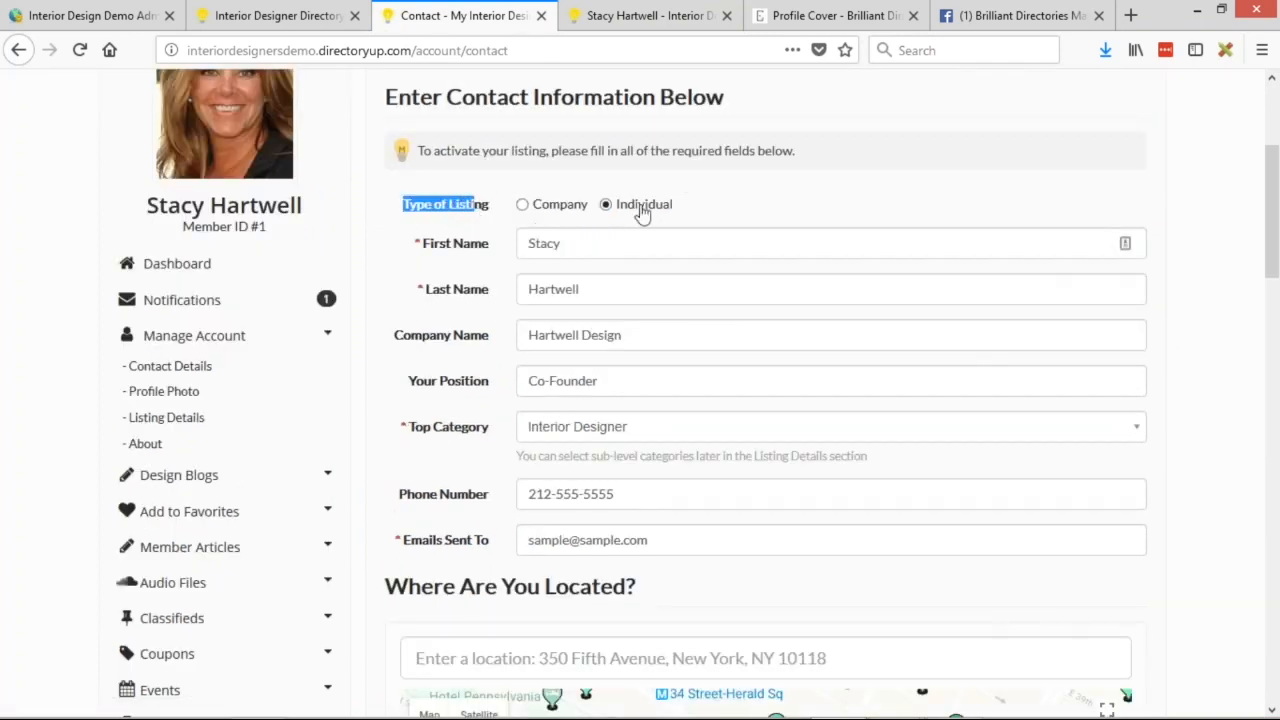
# - Set the listing type to Company, look over the last name and company name fields, and set it back to Individual
pyautogui.click(541, 205)
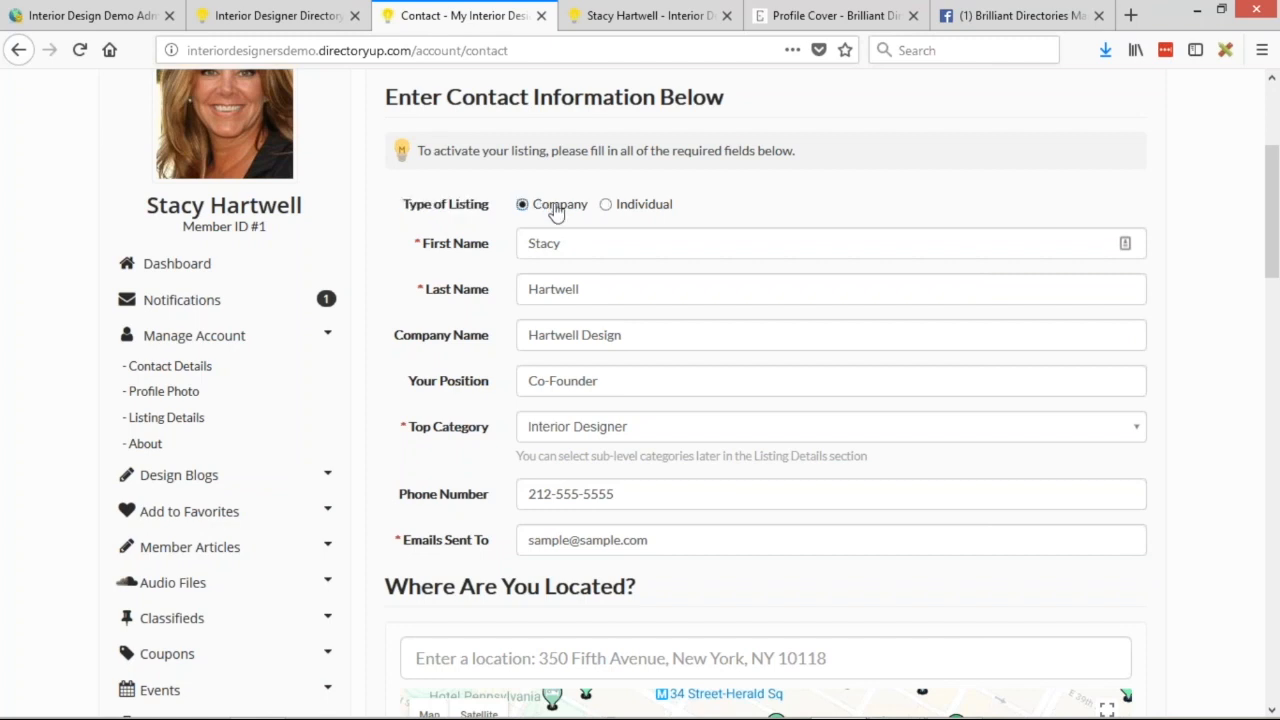
pyautogui.doubleClick(526, 244)
pyautogui.press('Tab')
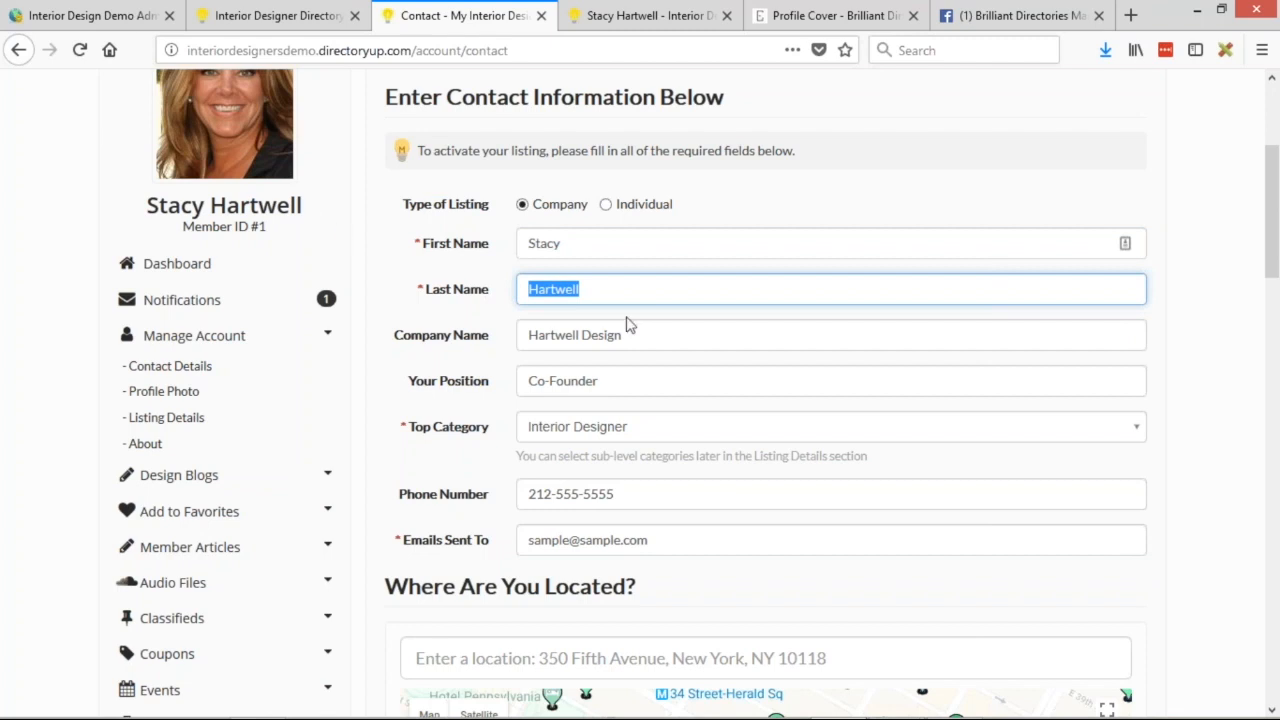
pyautogui.press('Tab')
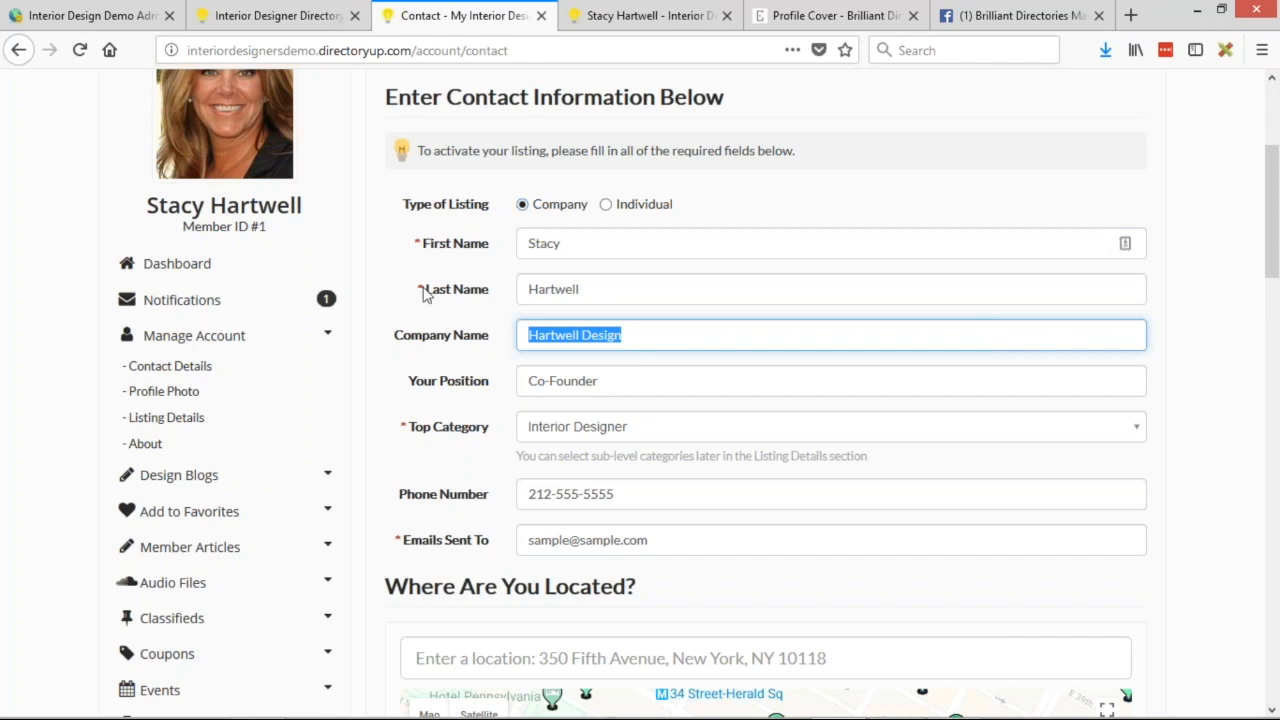
pyautogui.click(607, 205)
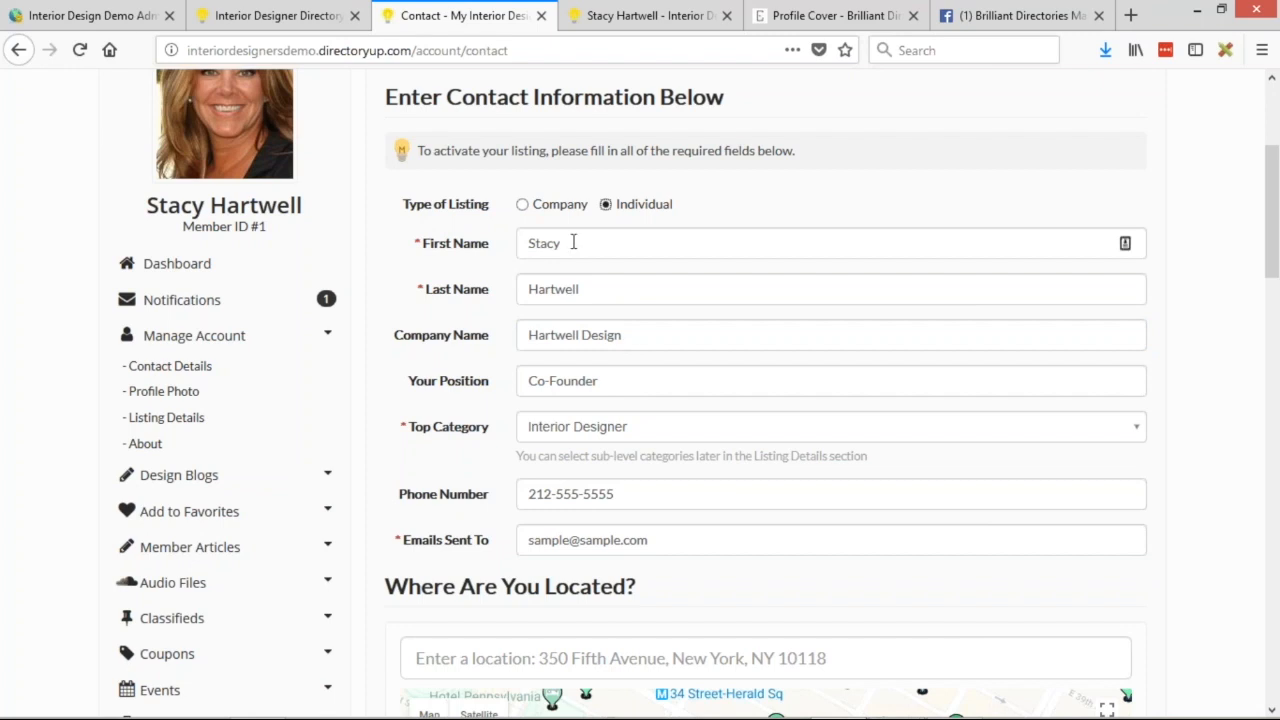
# - Alternate the type of listing repeatedly between Company and Individual, ending on Individual
pyautogui.scroll(1, 606, 206)
pyautogui.scroll(2, 494, 300)
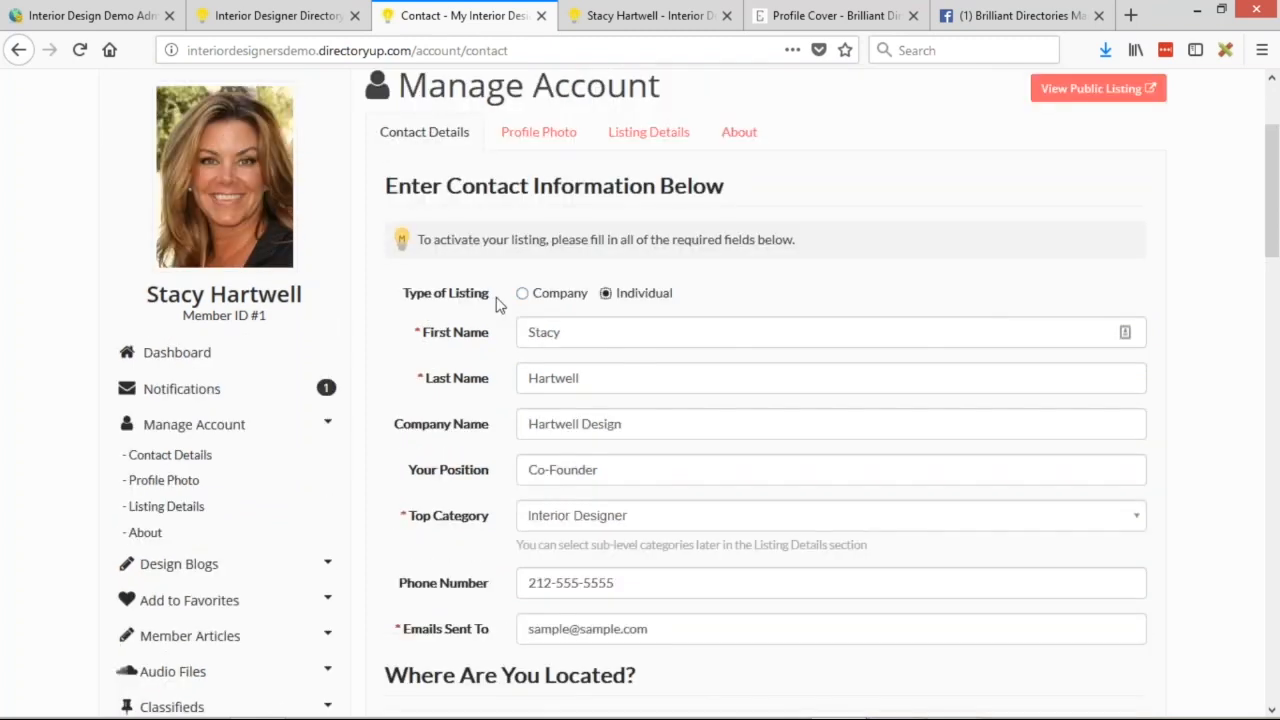
pyautogui.click(522, 293)
pyautogui.click(605, 293)
pyautogui.click(560, 305)
pyautogui.click(626, 294)
pyautogui.click(577, 305)
pyautogui.click(612, 296)
pyautogui.click(582, 300)
pyautogui.click(620, 300)
pyautogui.click(586, 300)
pyautogui.click(604, 298)
pyautogui.click(571, 303)
pyautogui.click(612, 298)
# - Return to the member's public listing and examine how the cover photo banner sits above the profile details
pyautogui.click(645, 15)
pyautogui.scroll(-3, 568, 254)
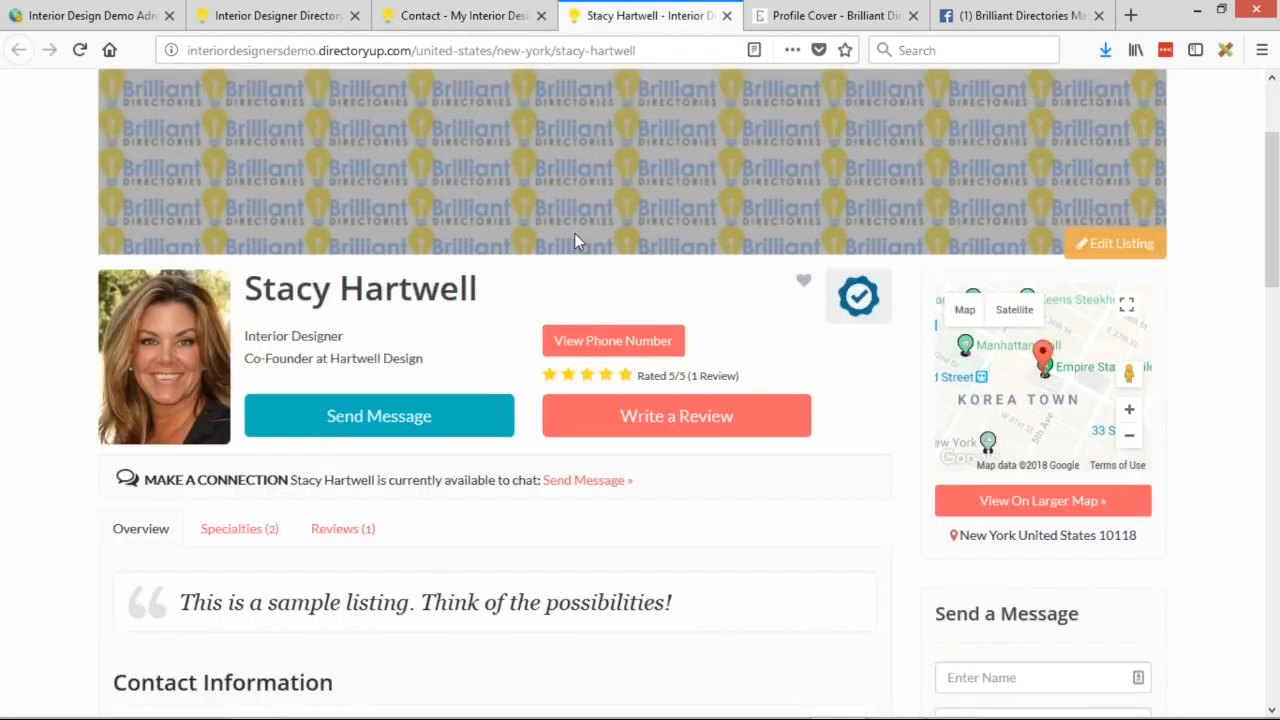
pyautogui.scroll(3, 575, 237)
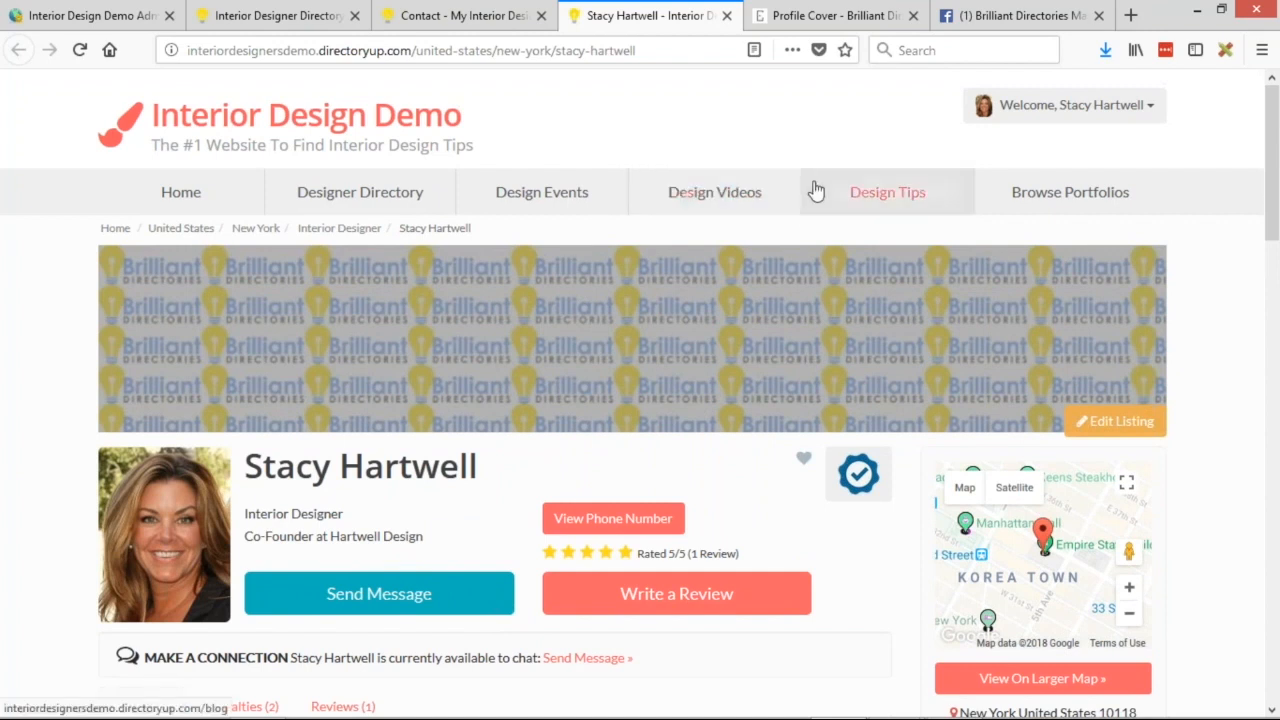
pyautogui.scroll(-3, 826, 301)
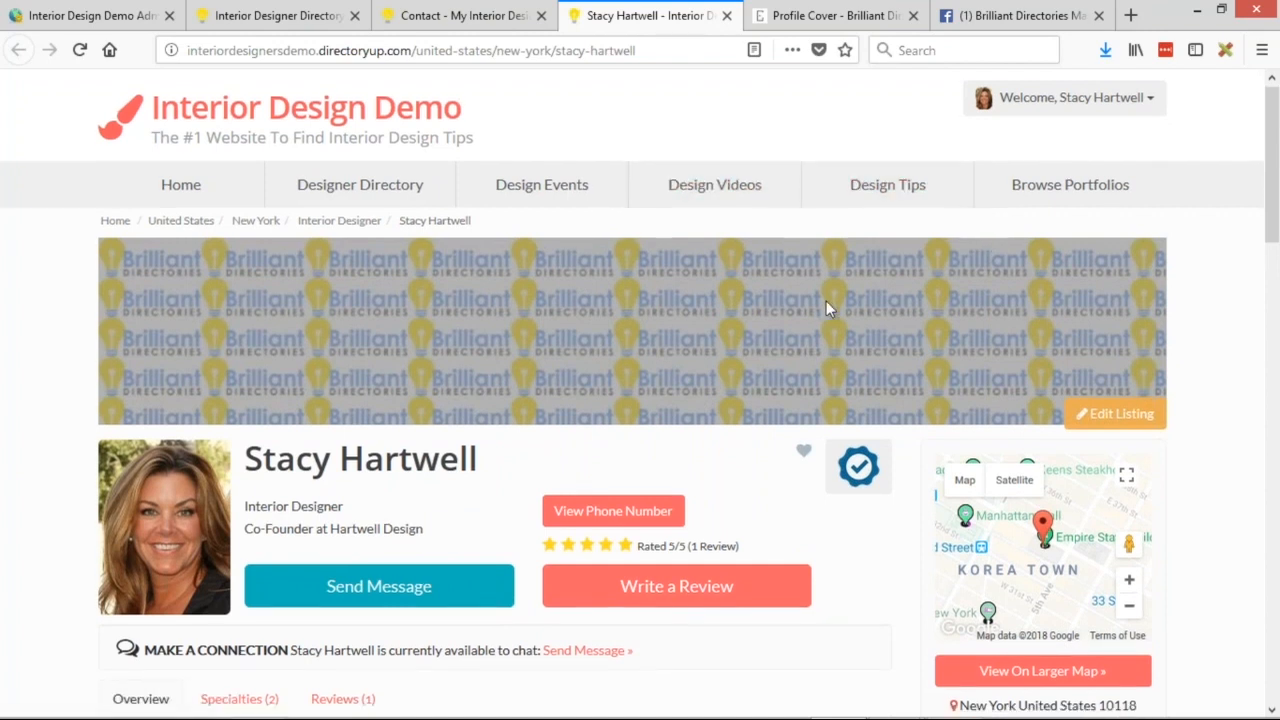
pyautogui.scroll(3, 826, 301)
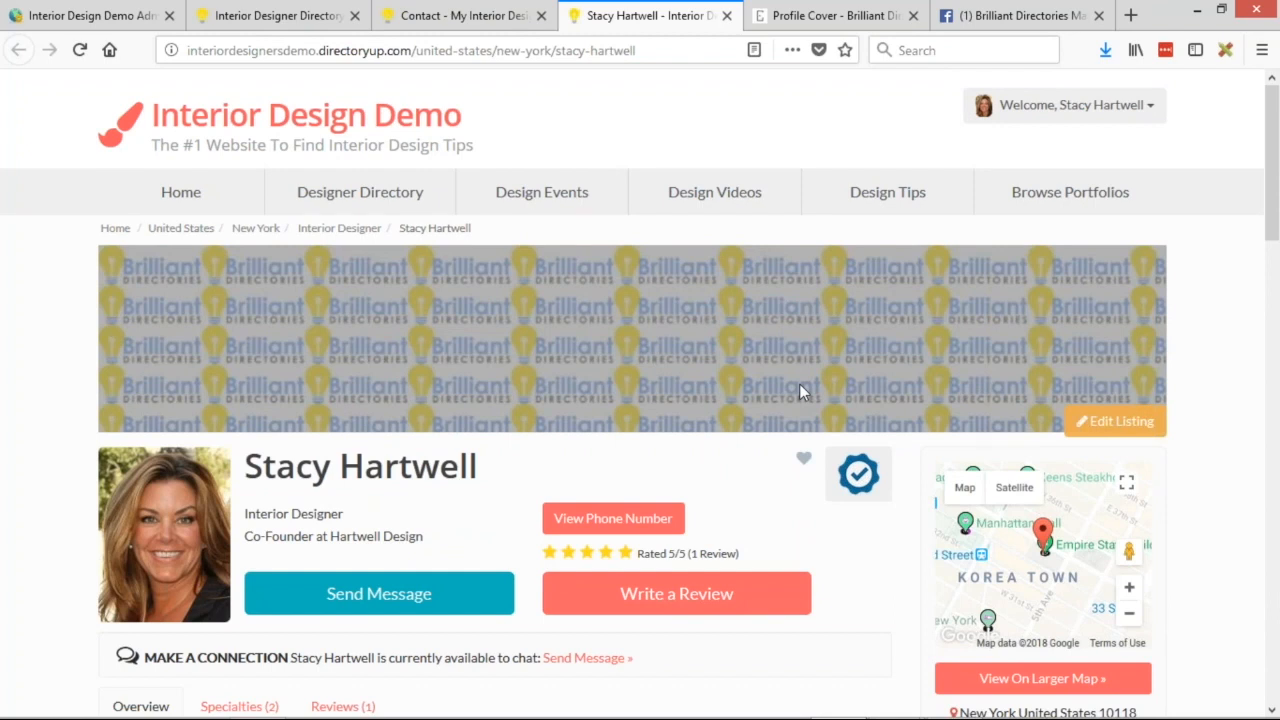
pyautogui.scroll(-5, 871, 360)
pyautogui.scroll(5, 871, 351)
pyautogui.hotkey('alt', 'Tab')
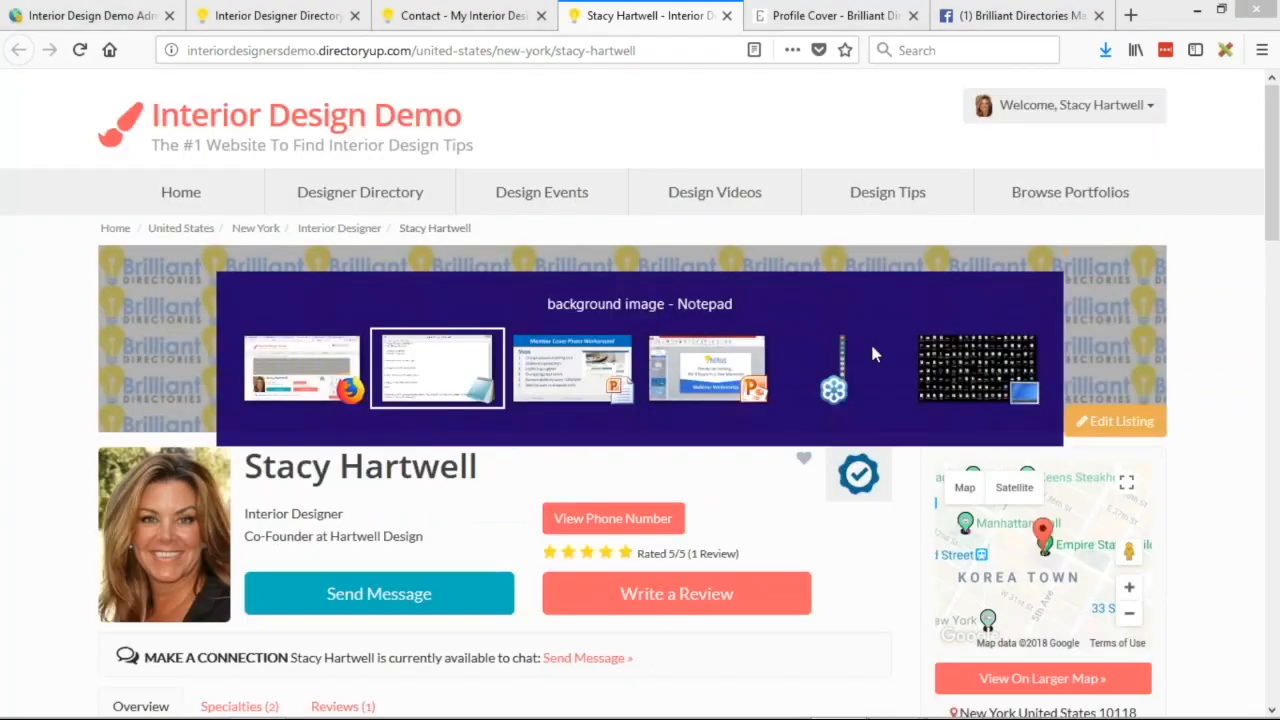
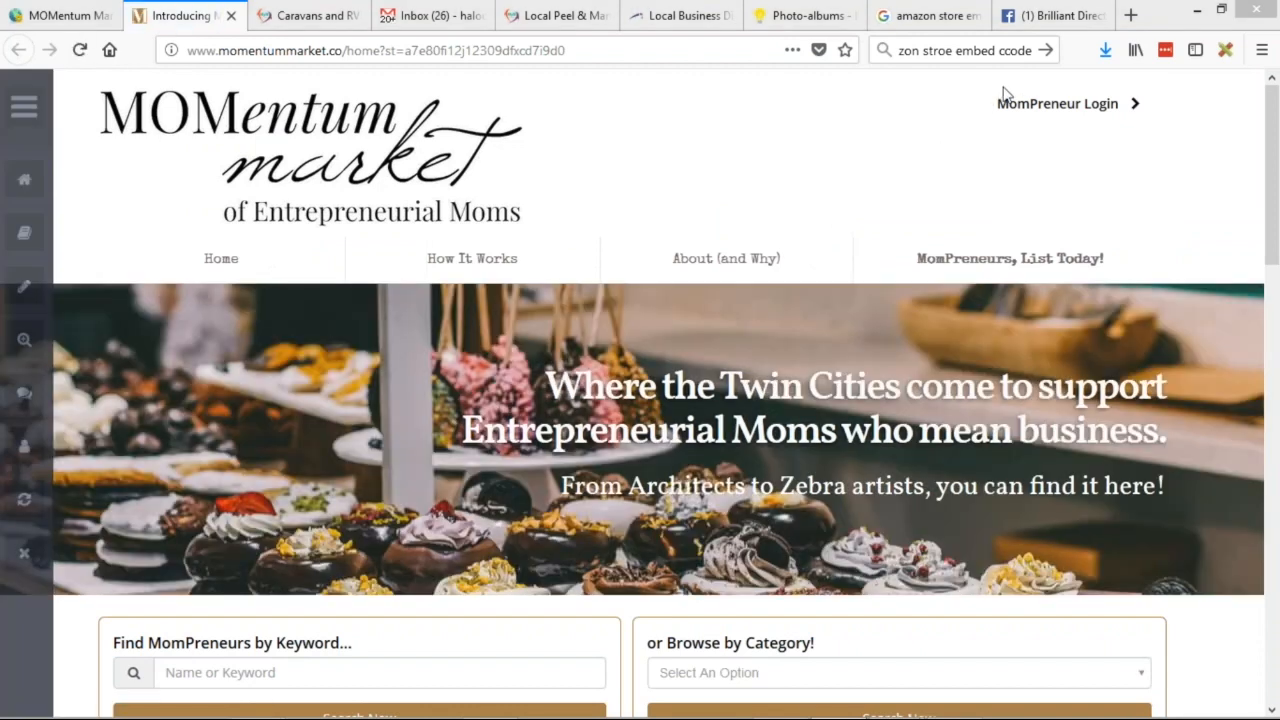
# - In the MOMentum Market admin, open the full member list and log in as the member Pacifier
pyautogui.hotkey('ctrl', 'pageup')
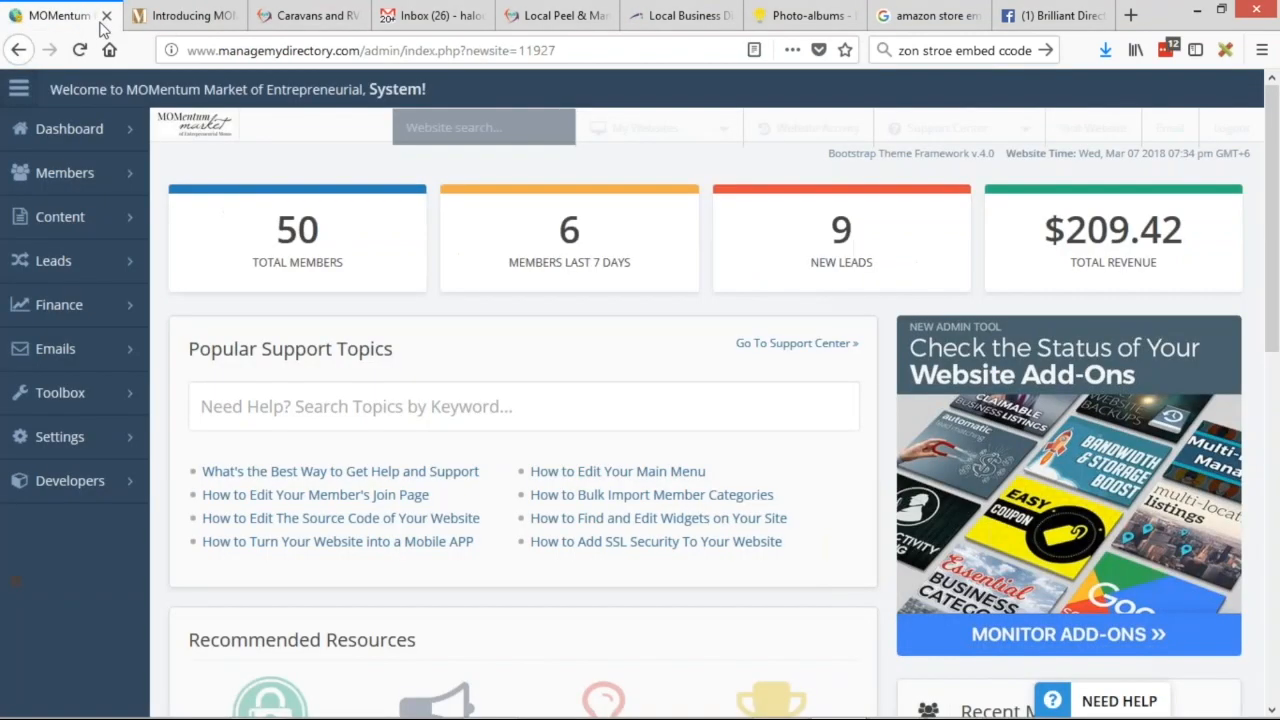
pyautogui.click(271, 234)
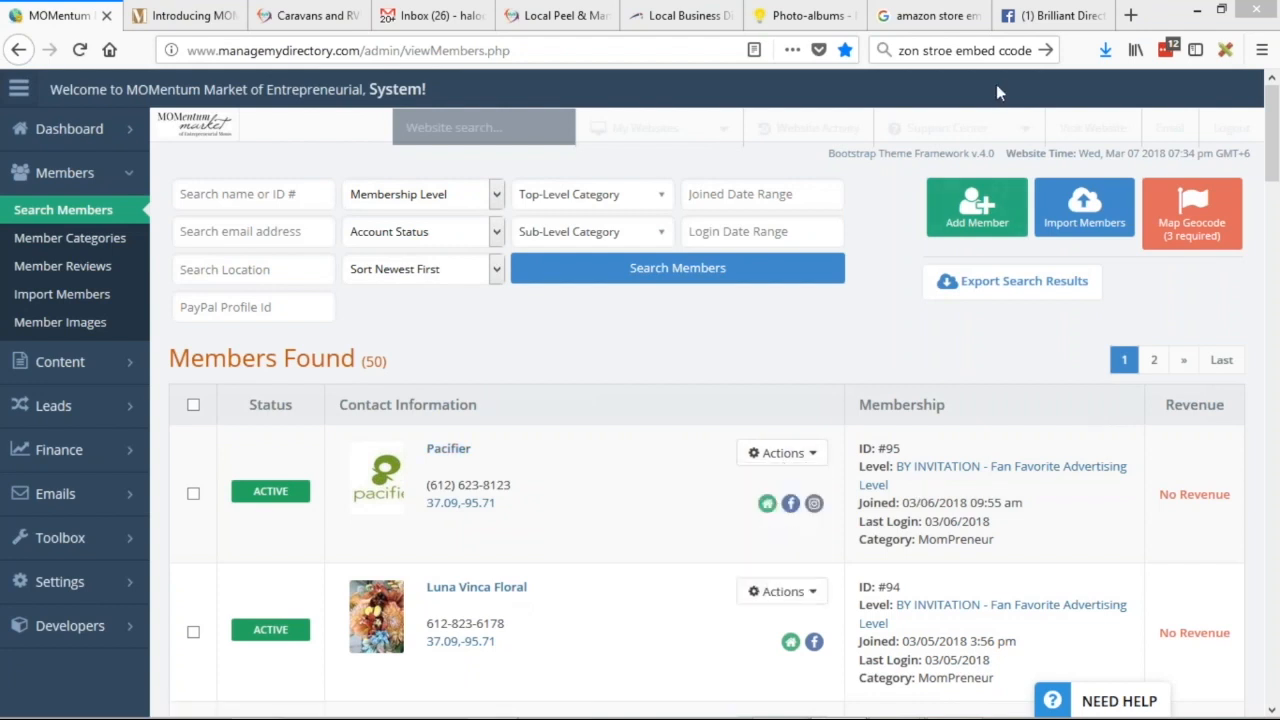
pyautogui.scroll(-4, 980, 491)
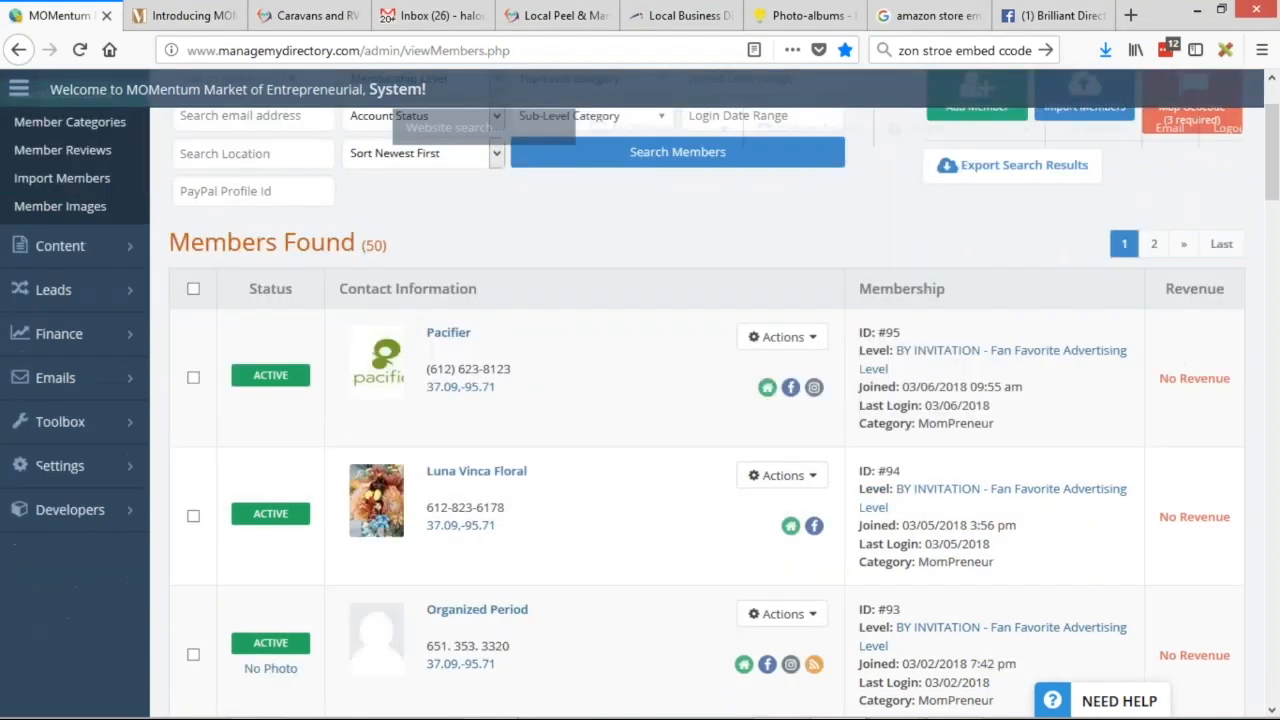
pyautogui.scroll(4, 697, 537)
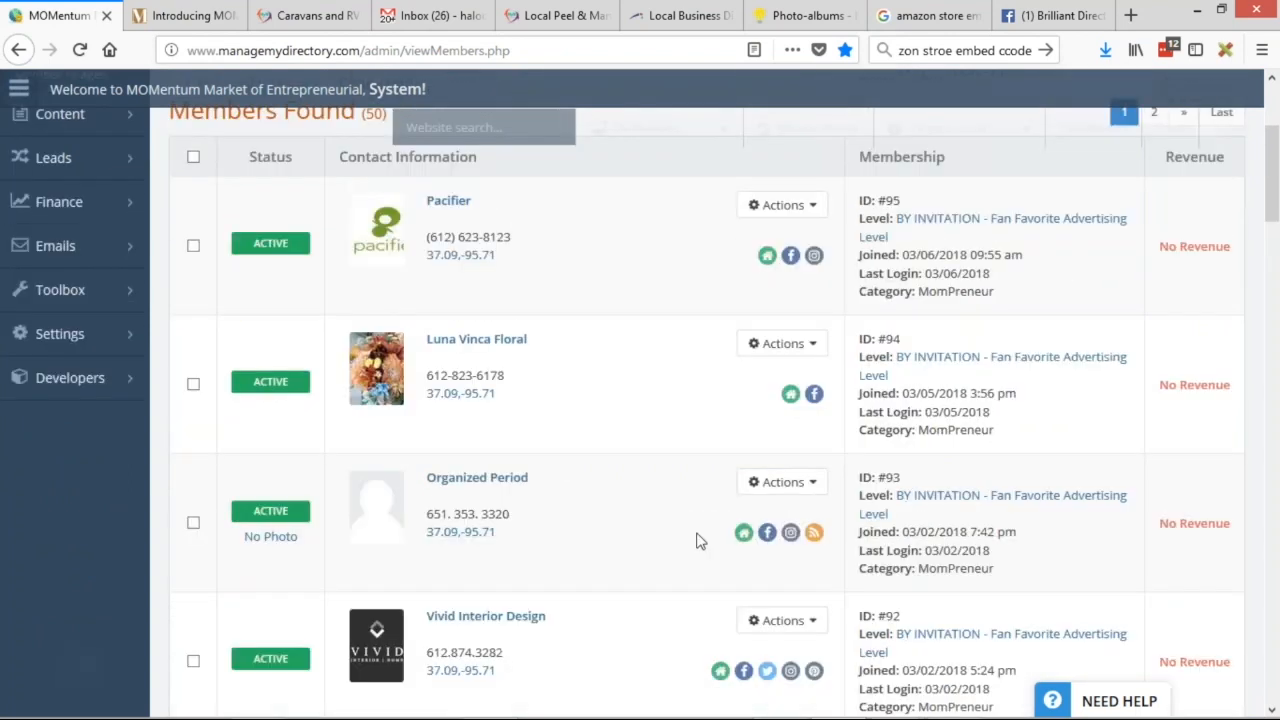
pyautogui.moveTo(783, 453)
pyautogui.click(745, 484)
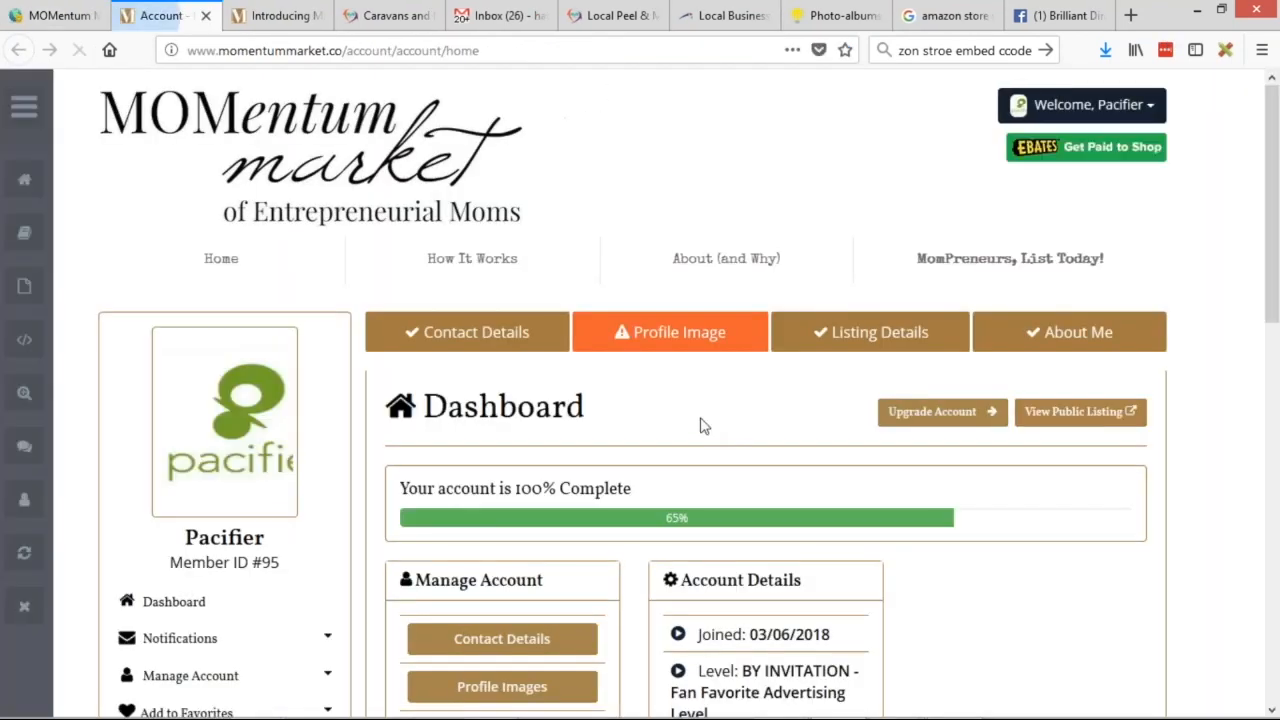
# - Look over the member's account dashboard and turn on the display of its widgets
pyautogui.scroll(-3, 677, 306)
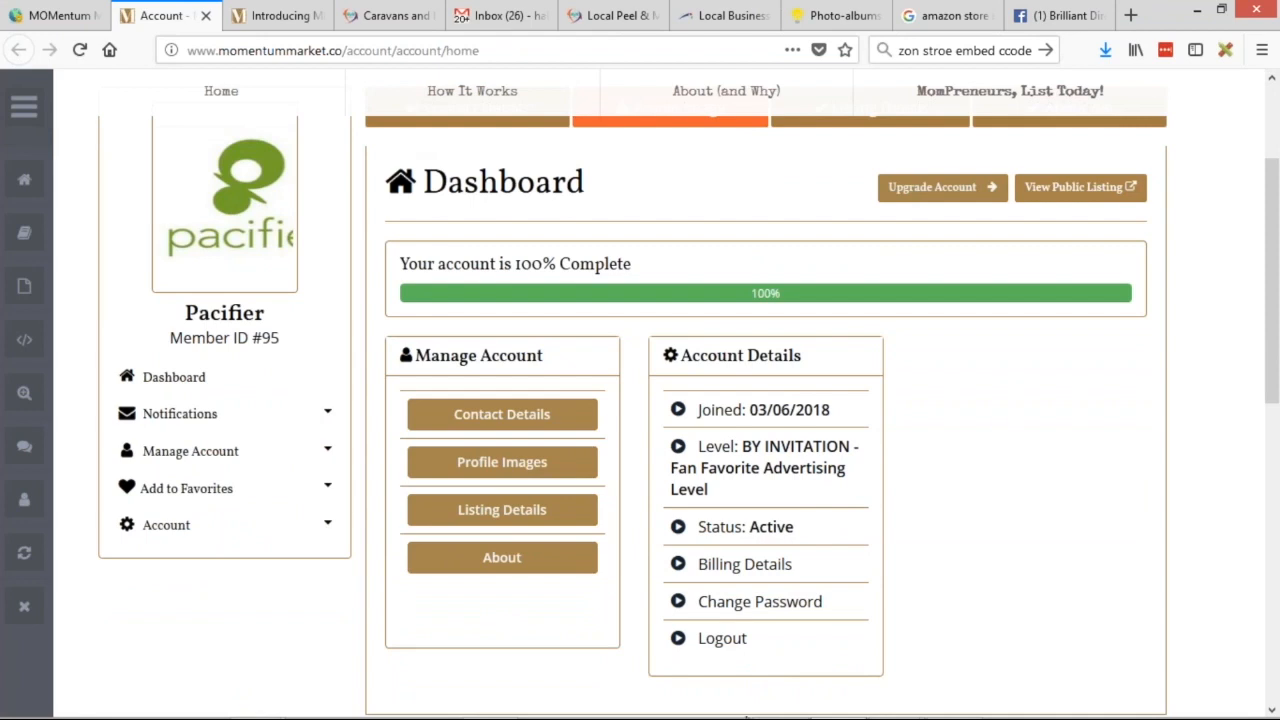
pyautogui.scroll(3, 818, 492)
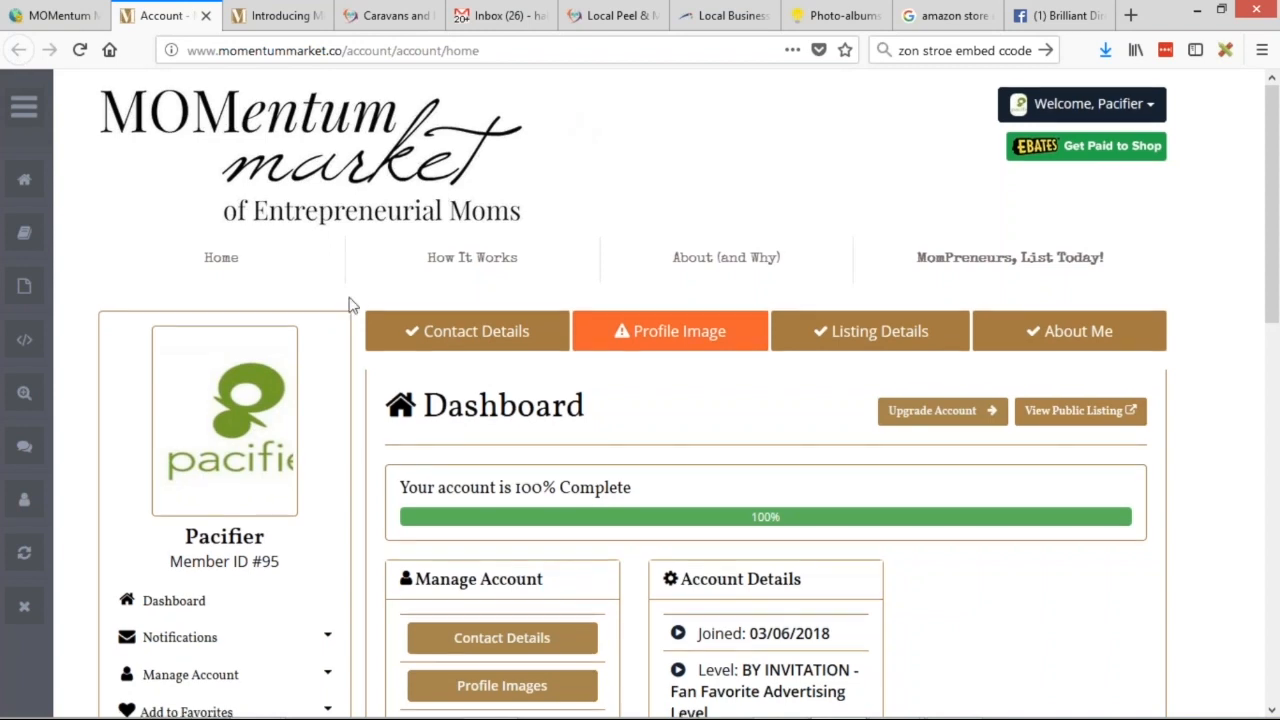
pyautogui.scroll(-5, 349, 300)
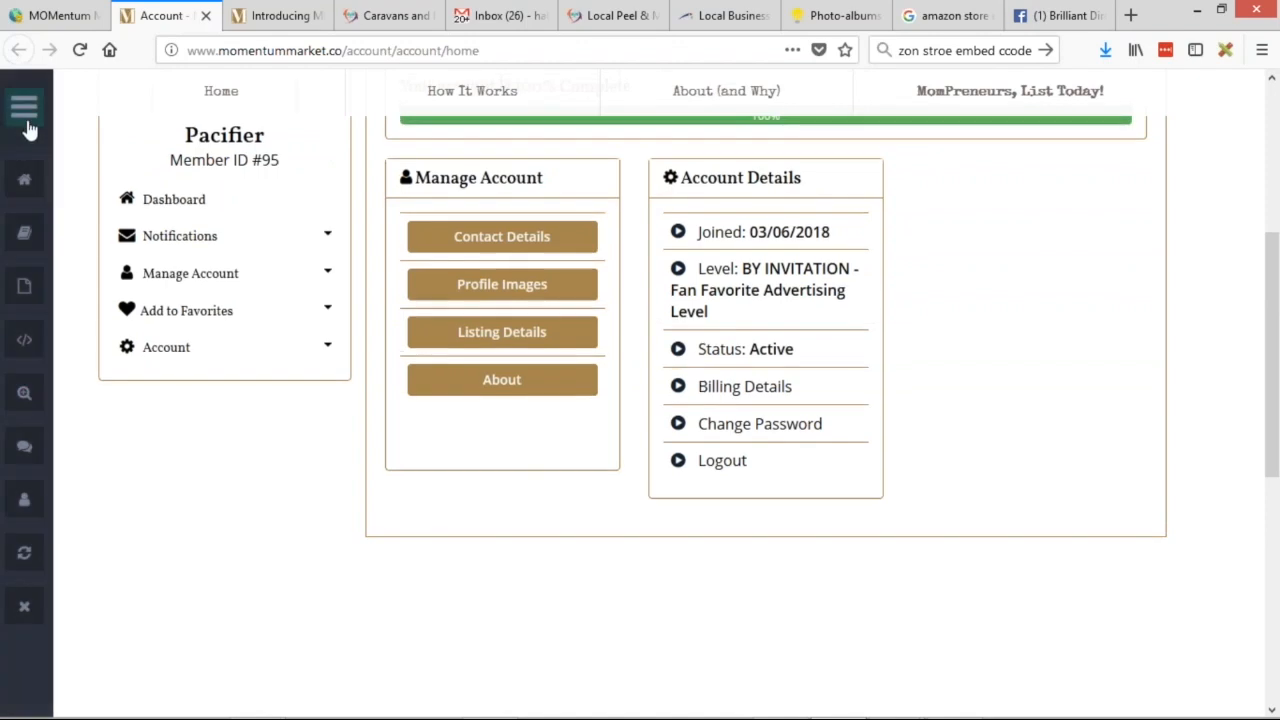
pyautogui.click(25, 105)
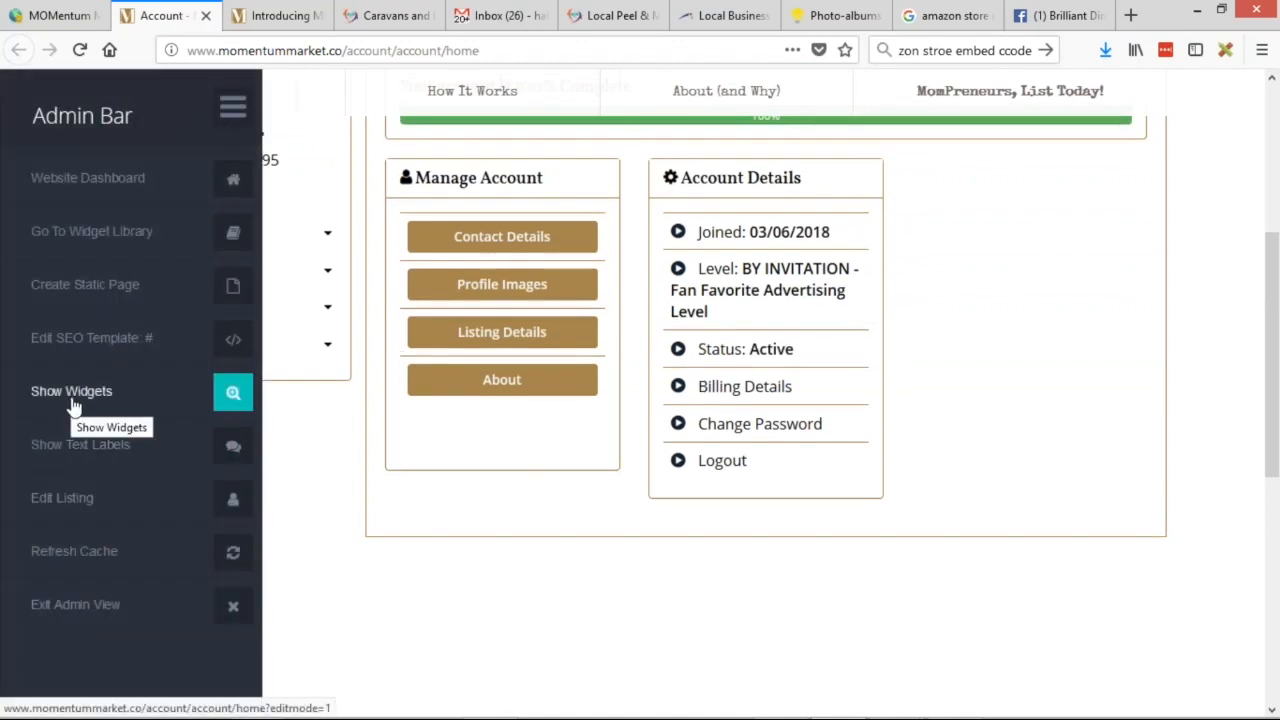
pyautogui.click(200, 398)
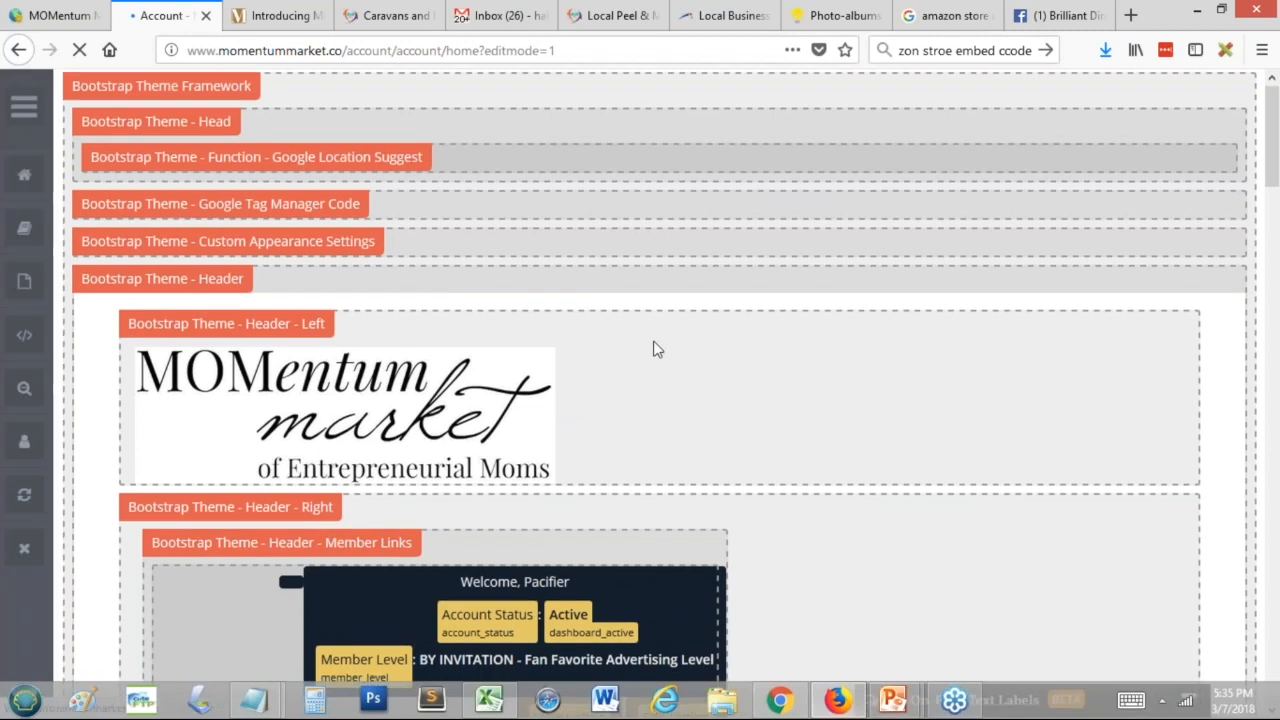
# - Examine the widget labels around the account sidebar and checklist wizard on the member's dashboard, and check the Admin Bar options
pyautogui.scroll(-15, 653, 348)
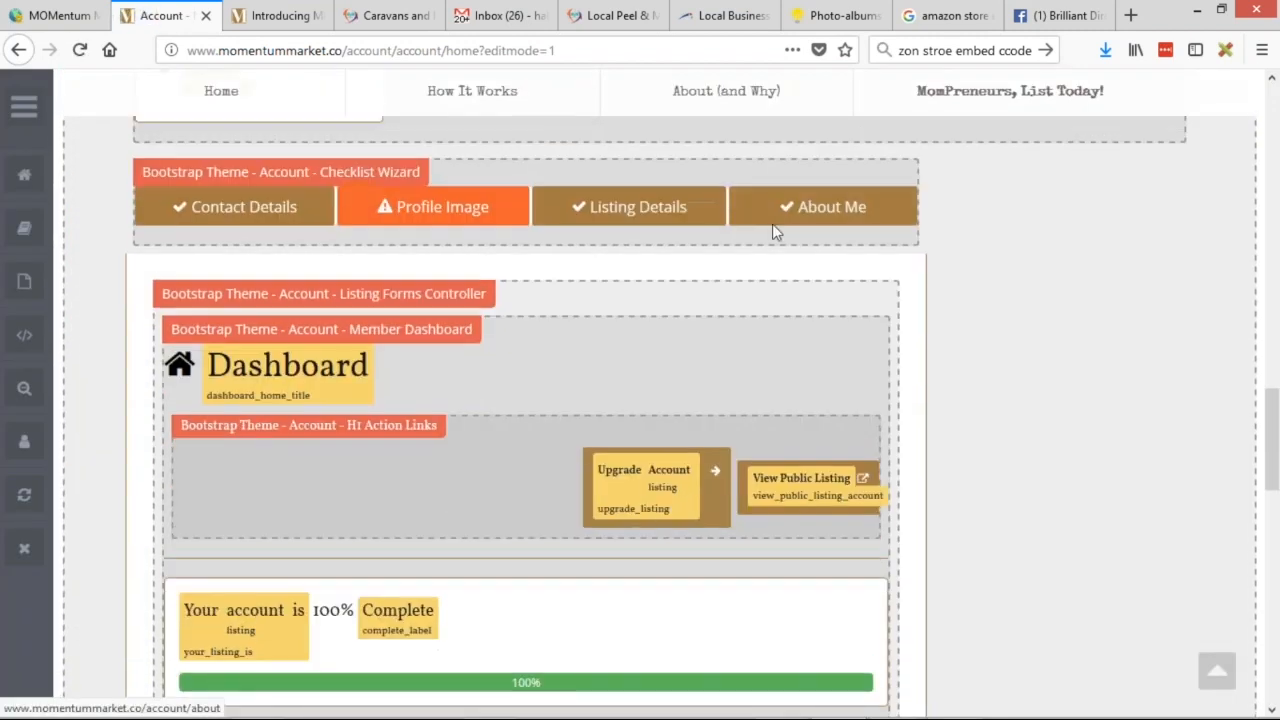
pyautogui.scroll(3, 772, 232)
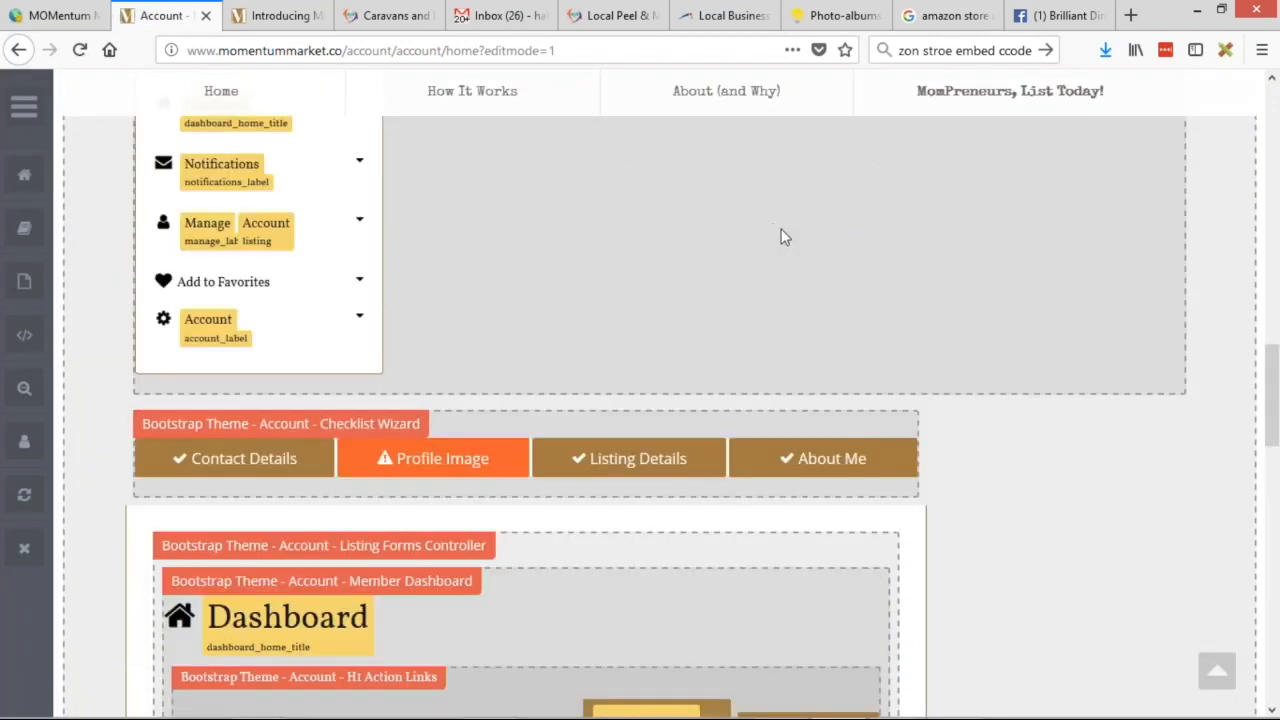
pyautogui.scroll(2, 449, 254)
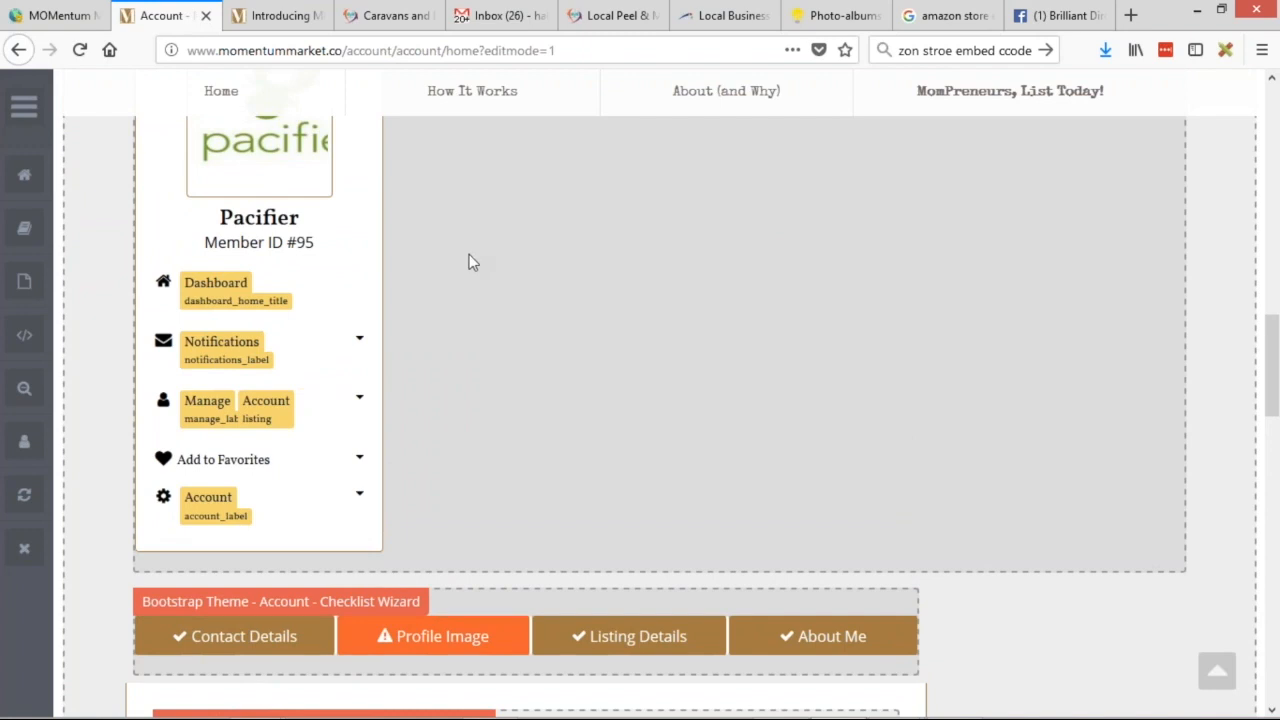
pyautogui.scroll(4, 466, 254)
pyautogui.scroll(-5, 472, 256)
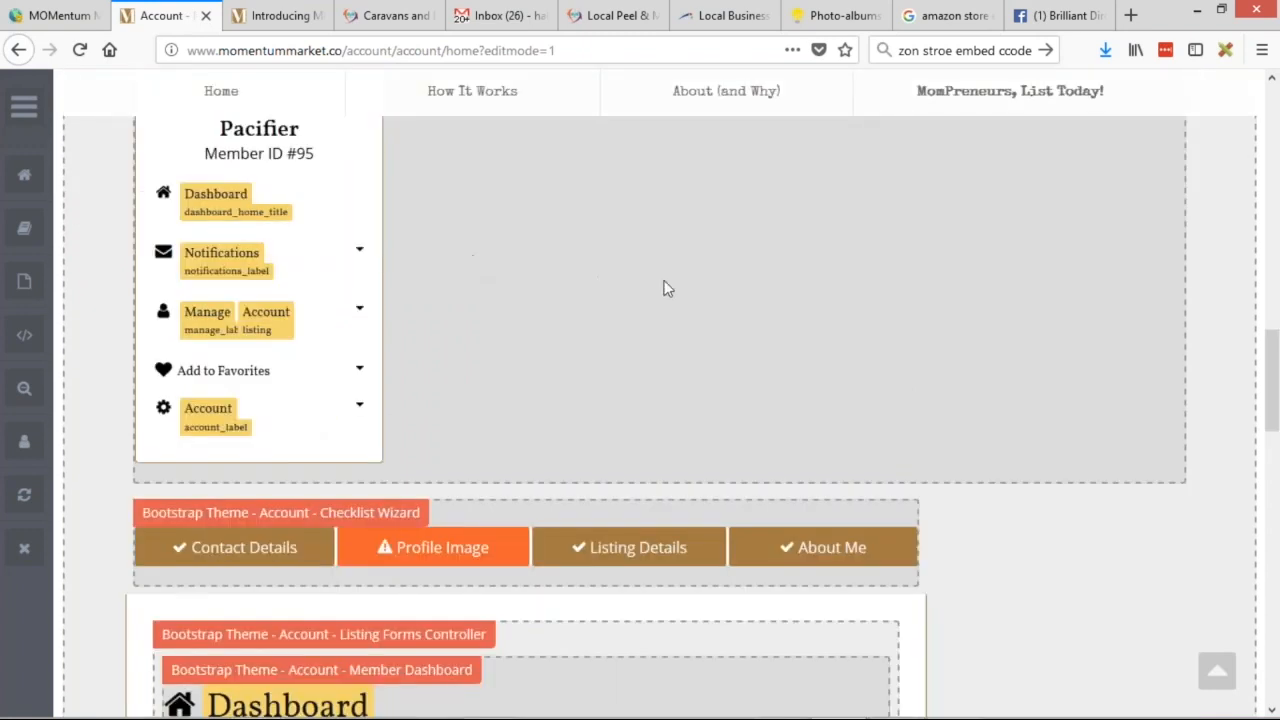
pyautogui.click(28, 106)
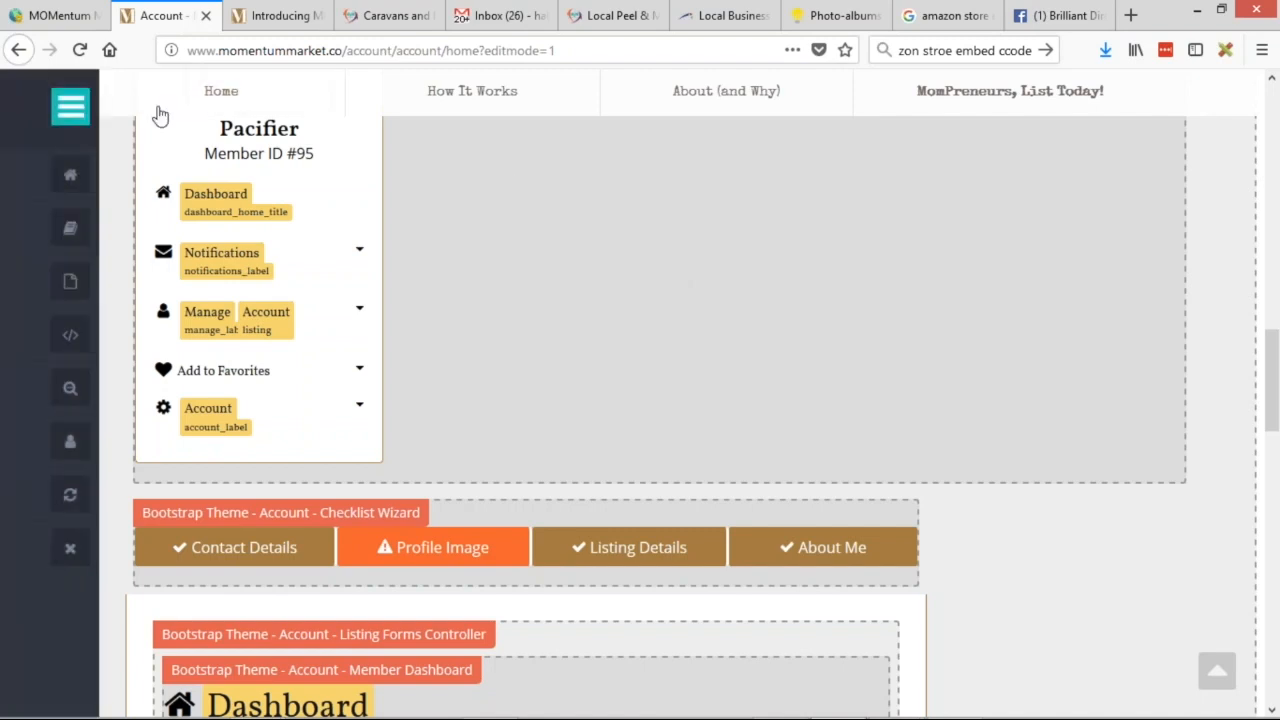
pyautogui.click(220, 106)
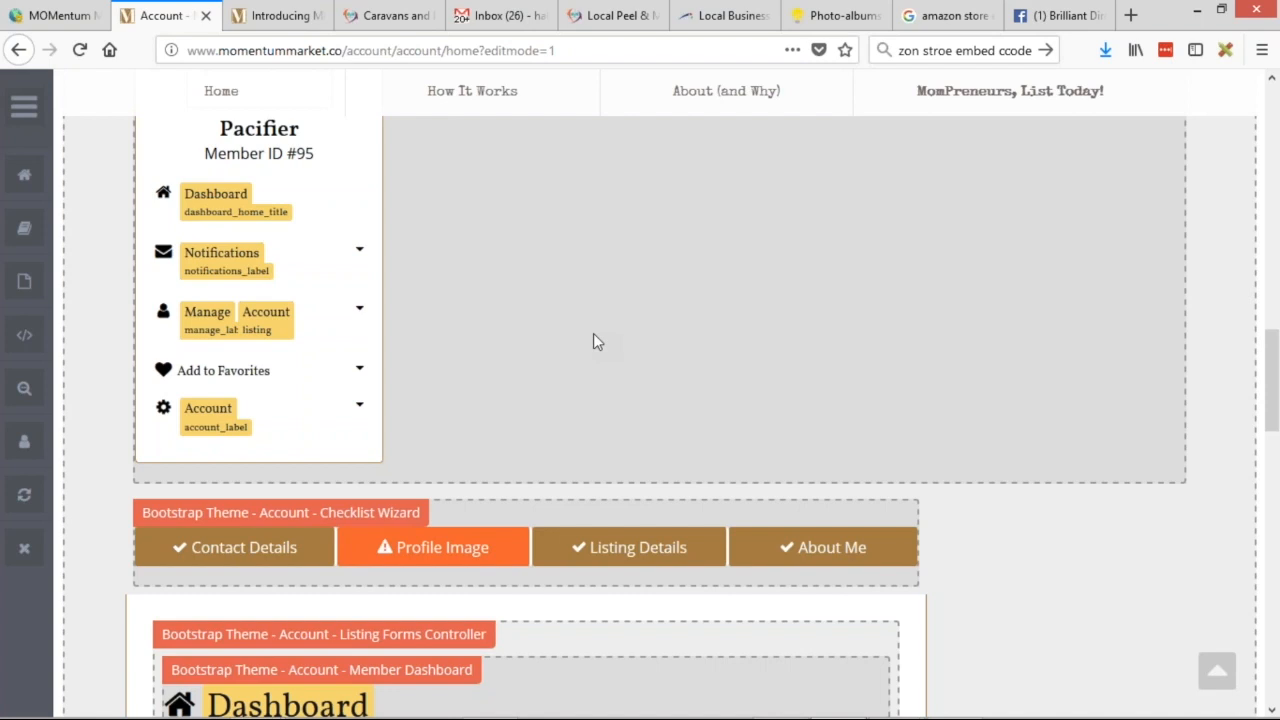
pyautogui.scroll(5, 487, 330)
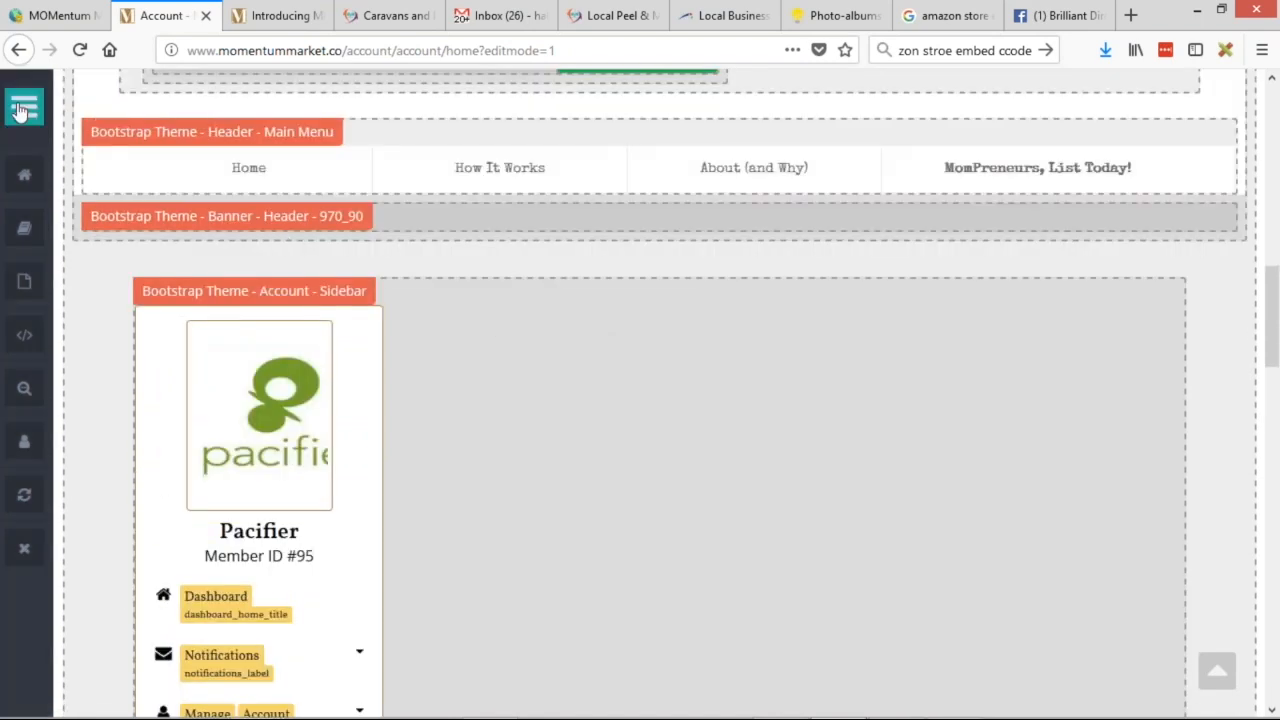
pyautogui.click(20, 110)
pyautogui.click(232, 112)
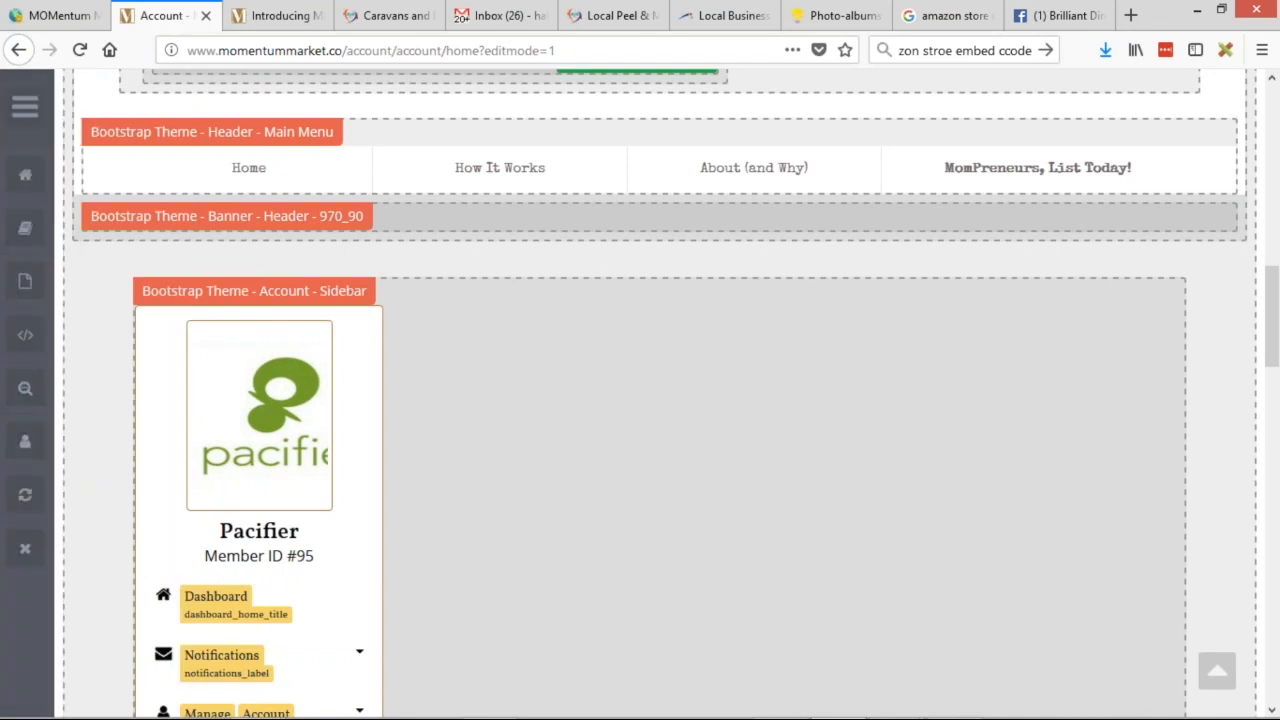
# - Trace which widgets build the dashboard, from the Listing Forms Controller and Member Dashboard back up to the Account - Sidebar
pyautogui.scroll(-10, 446, 318)
pyautogui.scroll(2, 370, 475)
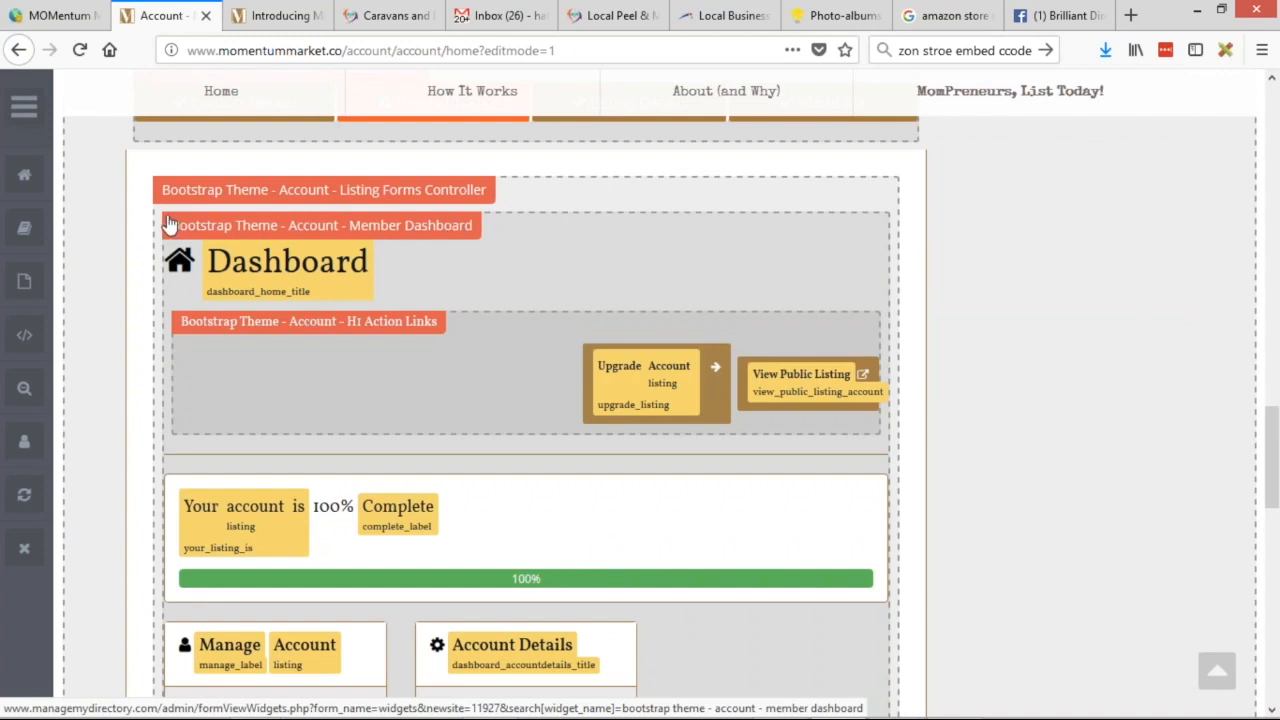
pyautogui.scroll(3, 140, 205)
pyautogui.click(15, 112)
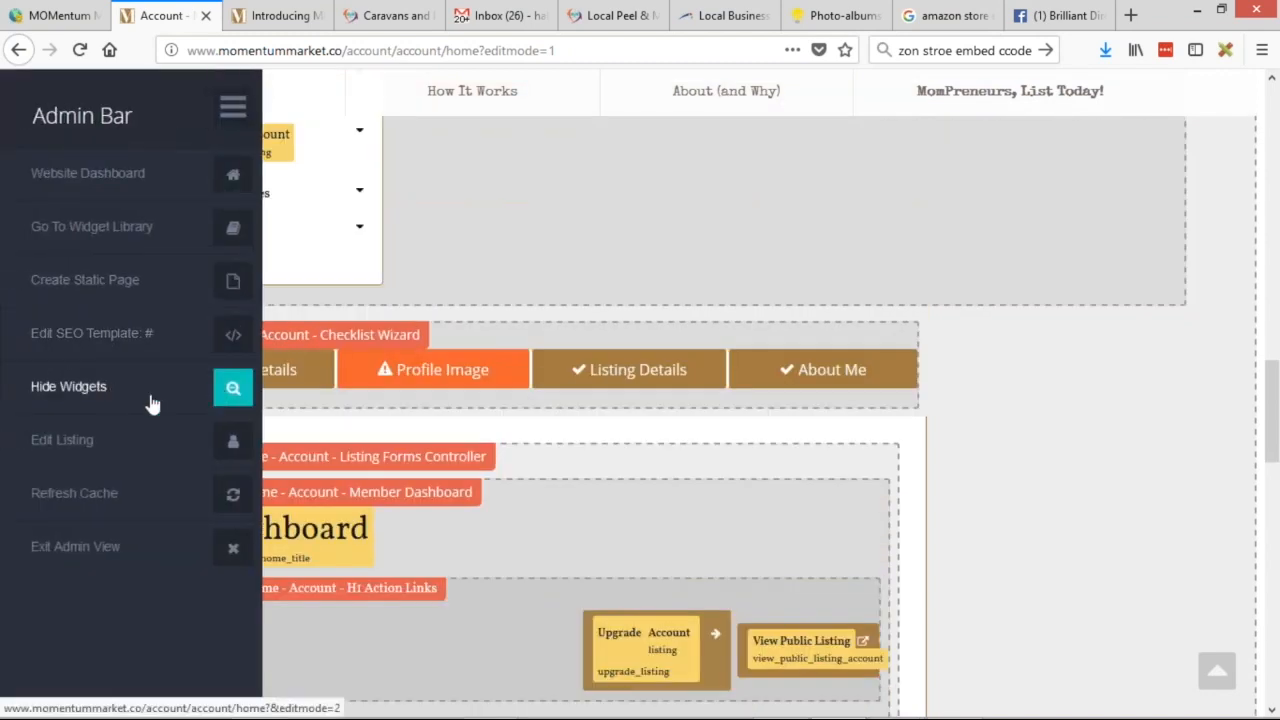
pyautogui.click(232, 107)
pyautogui.scroll(6, 127, 352)
pyautogui.scroll(1, 129, 320)
pyautogui.scroll(-1, 146, 383)
pyautogui.scroll(-1, 123, 334)
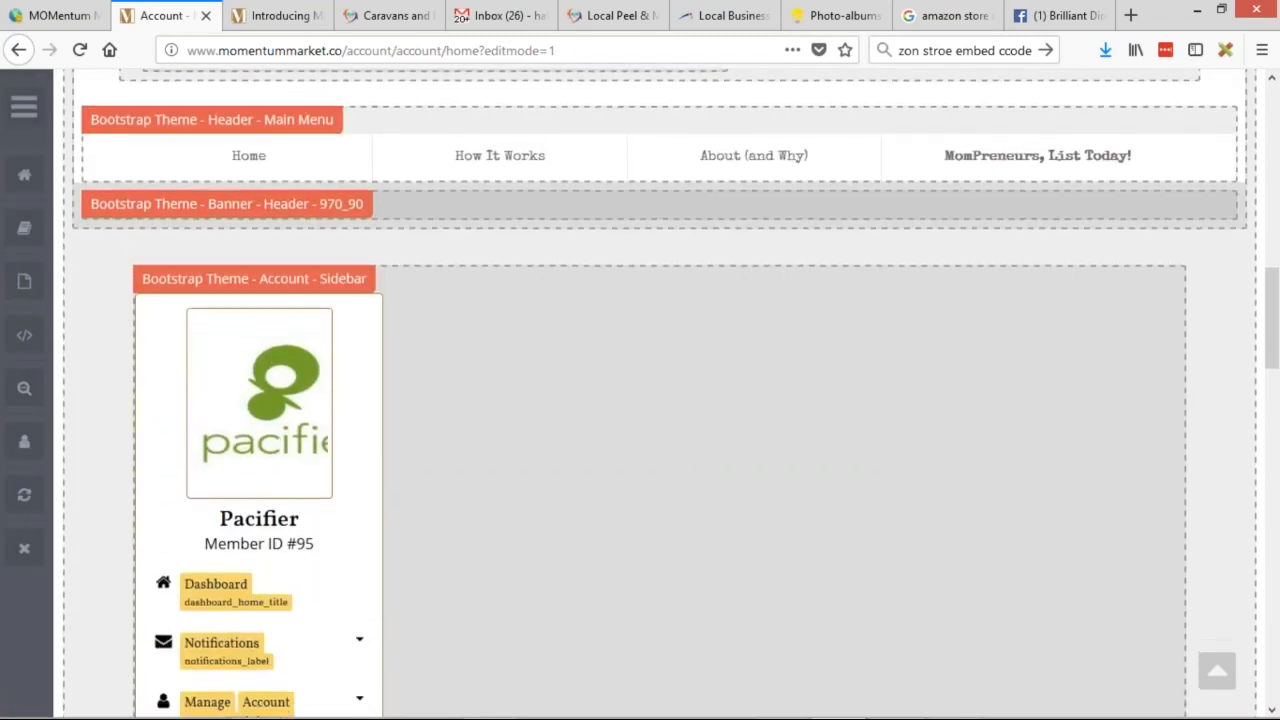
pyautogui.scroll(-5, 200, 486)
pyautogui.scroll(4, 286, 374)
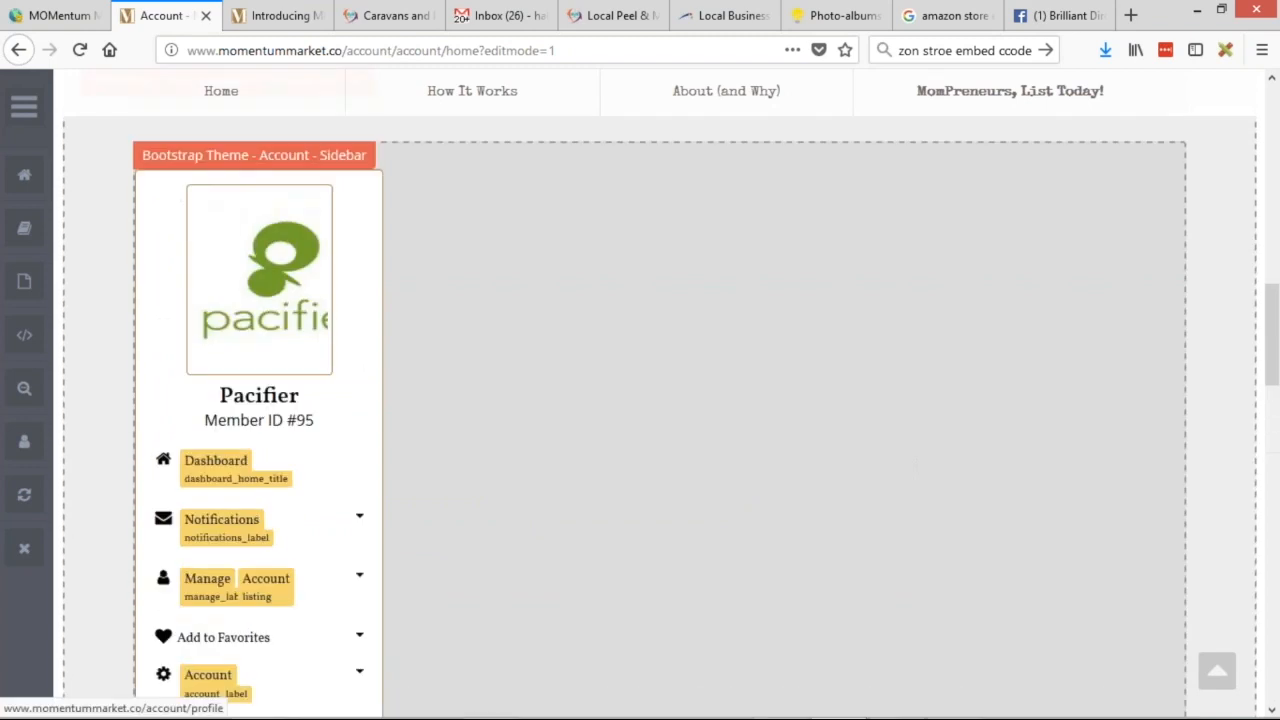
pyautogui.scroll(-3, 410, 380)
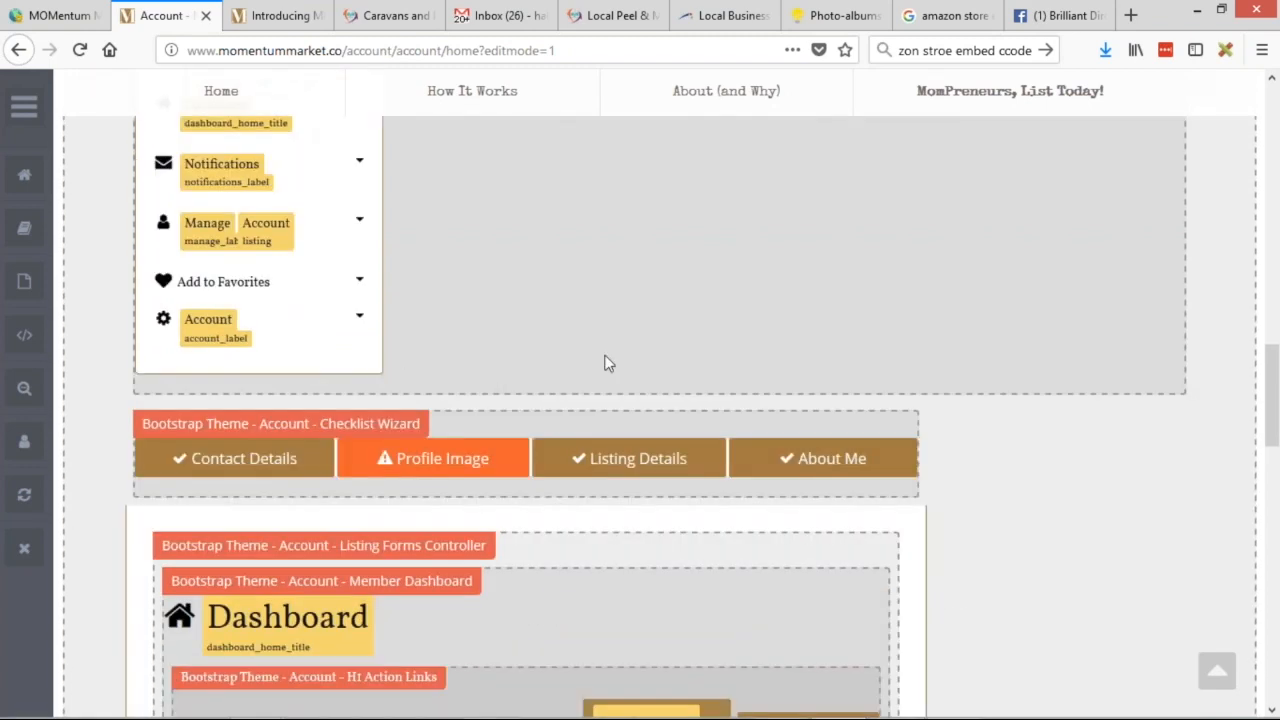
pyautogui.scroll(4, 457, 423)
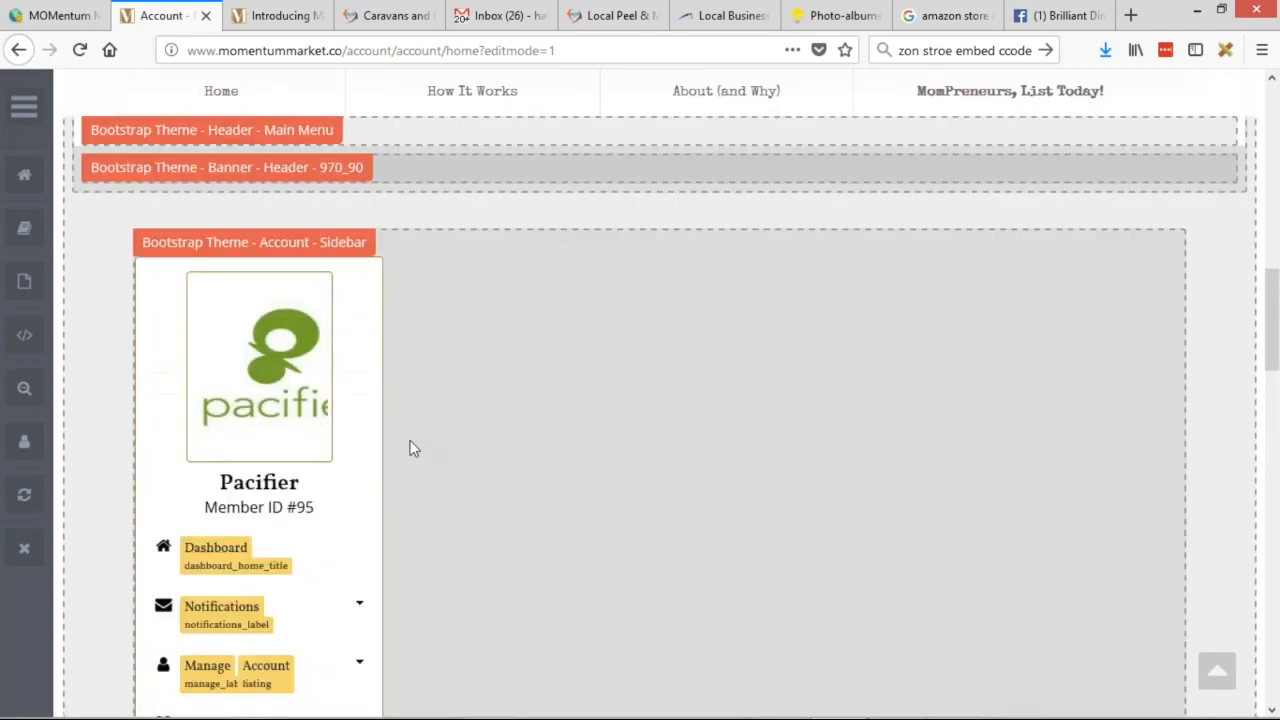
# - Look up the Bootstrap Theme - Account - Sidebar widget from its dashboard label, open it for customizing and view its HTML code
pyautogui.middleClick(268, 296)
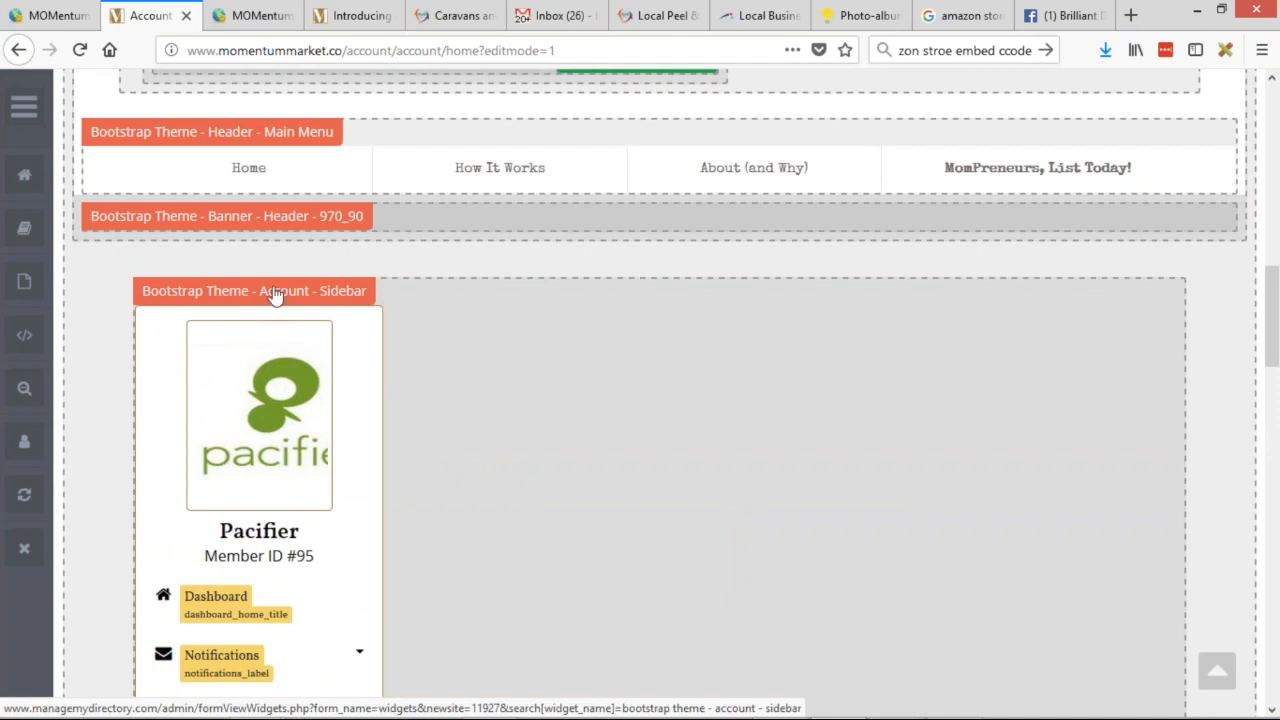
pyautogui.click(244, 17)
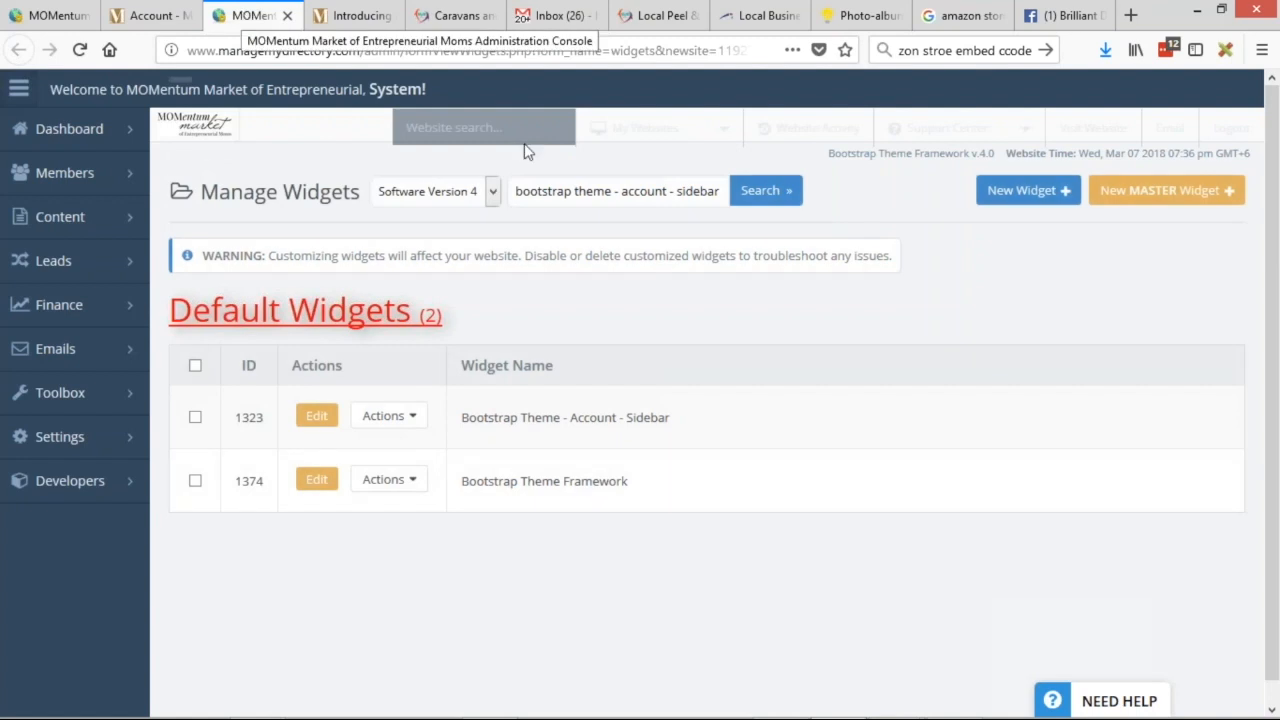
pyautogui.click(389, 416)
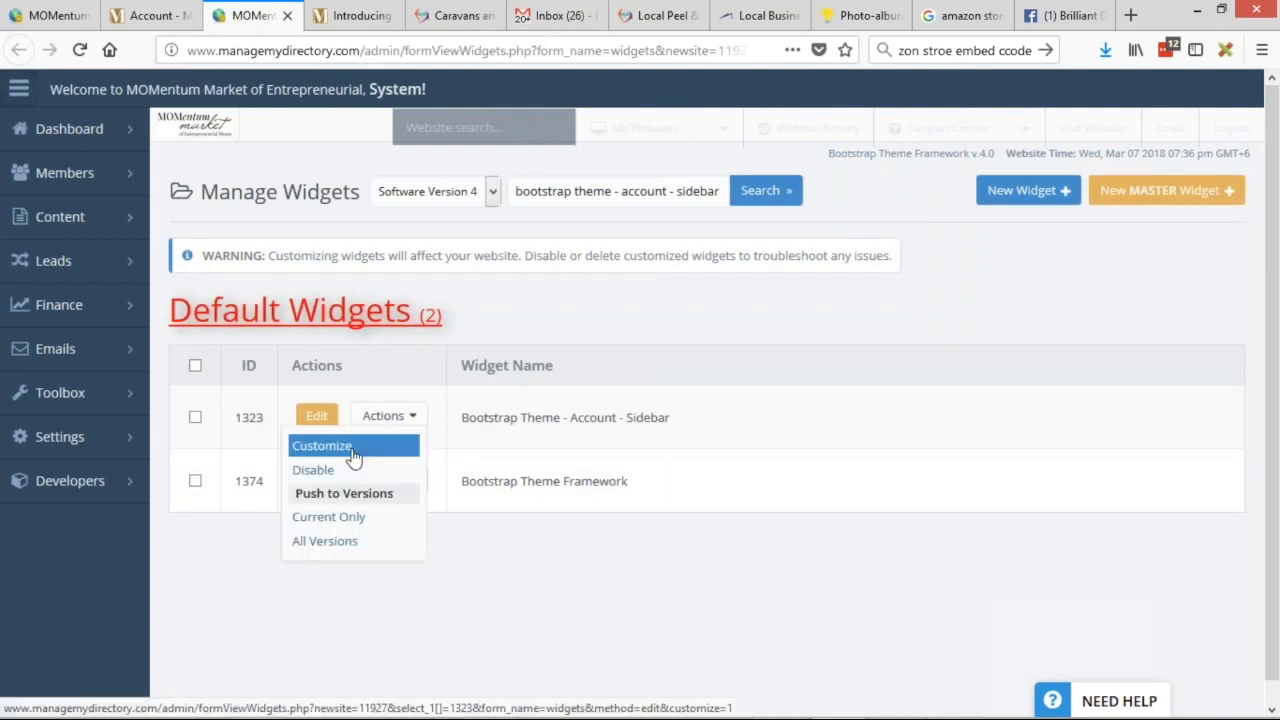
pyautogui.click(321, 445)
pyautogui.moveTo(461, 418); pyautogui.dragTo(631, 424)
pyautogui.click(366, 421)
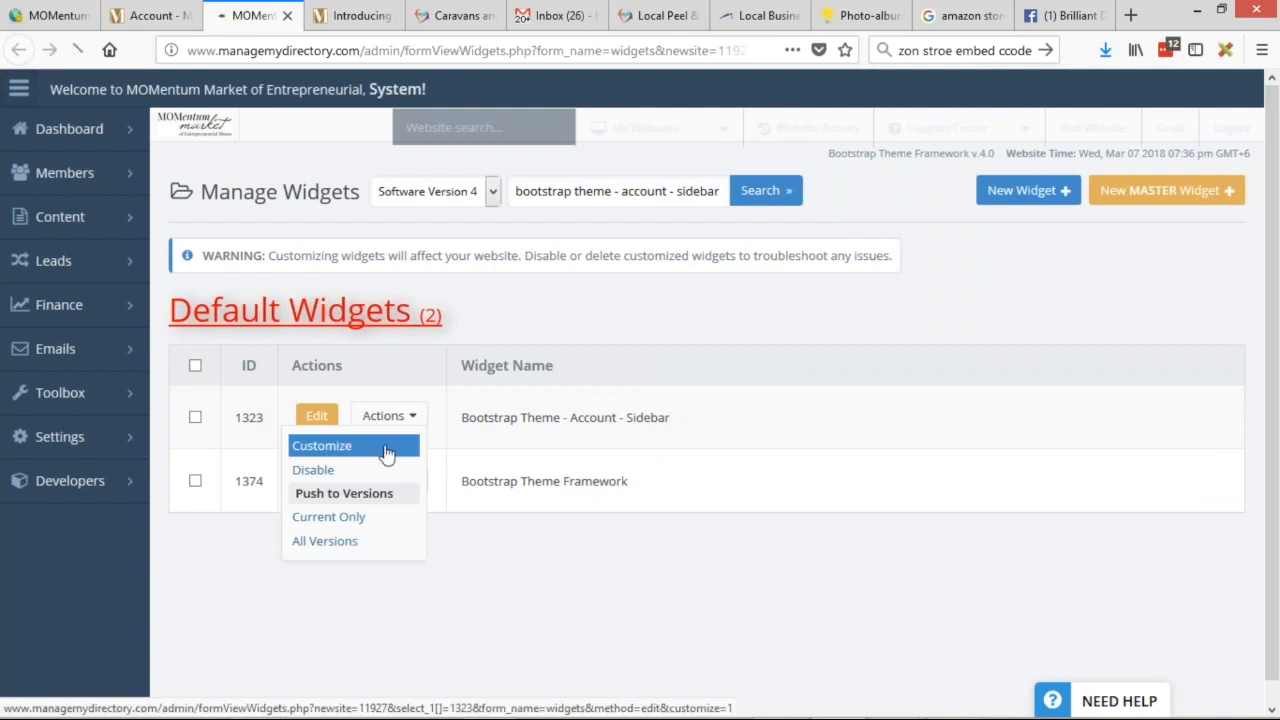
pyautogui.click(321, 446)
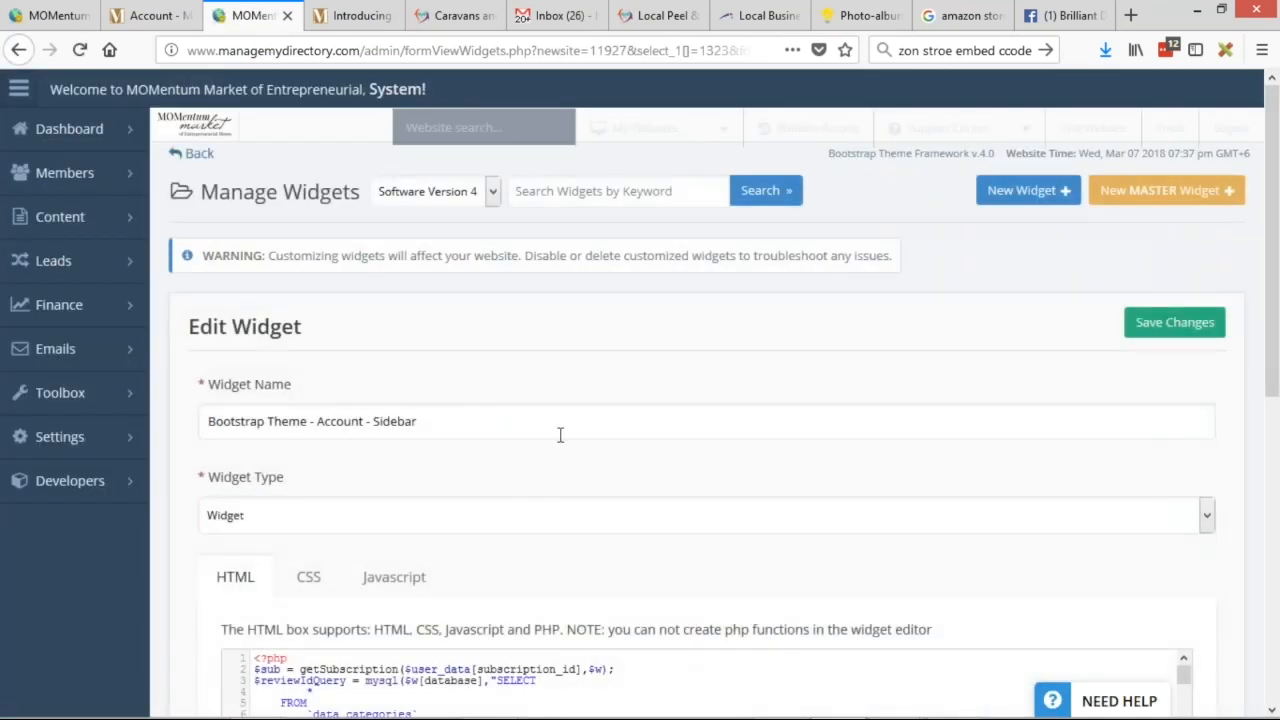
pyautogui.scroll(-5, 309, 297)
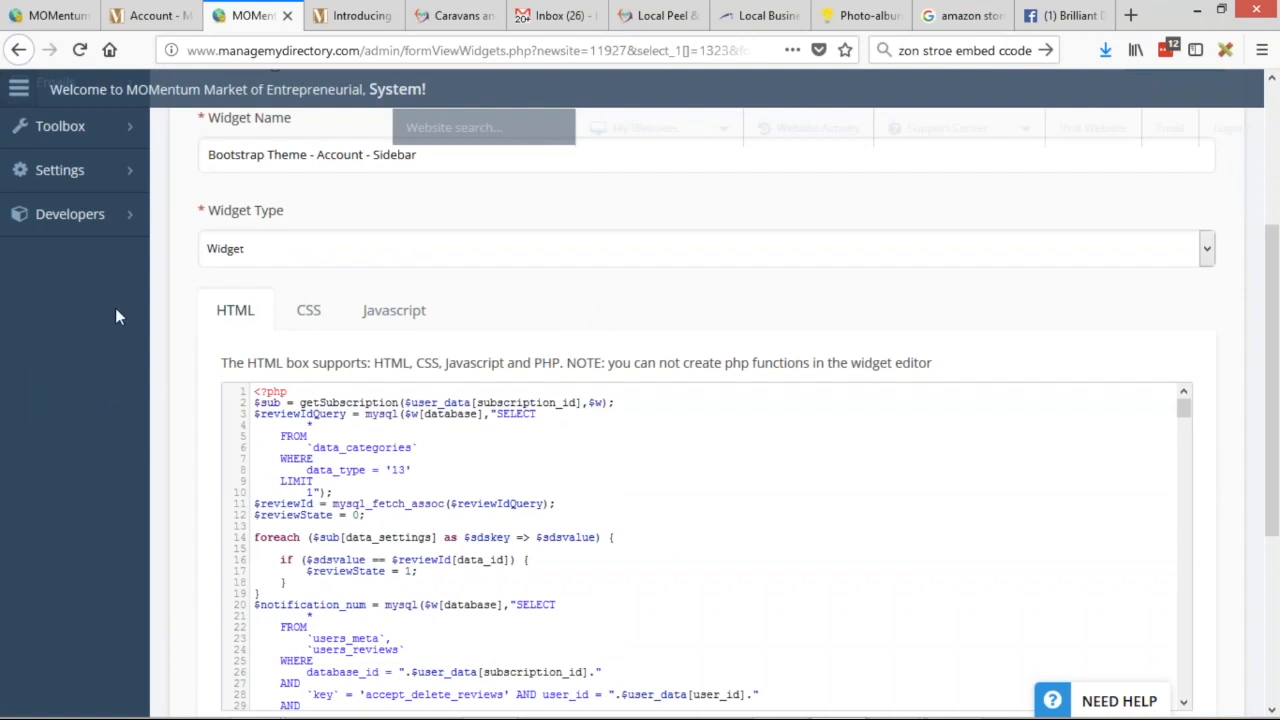
pyautogui.scroll(5, 71, 301)
# - Open the Widget Manager in a separate tab and look through the list of customized widgets
pyautogui.moveTo(100, 418)
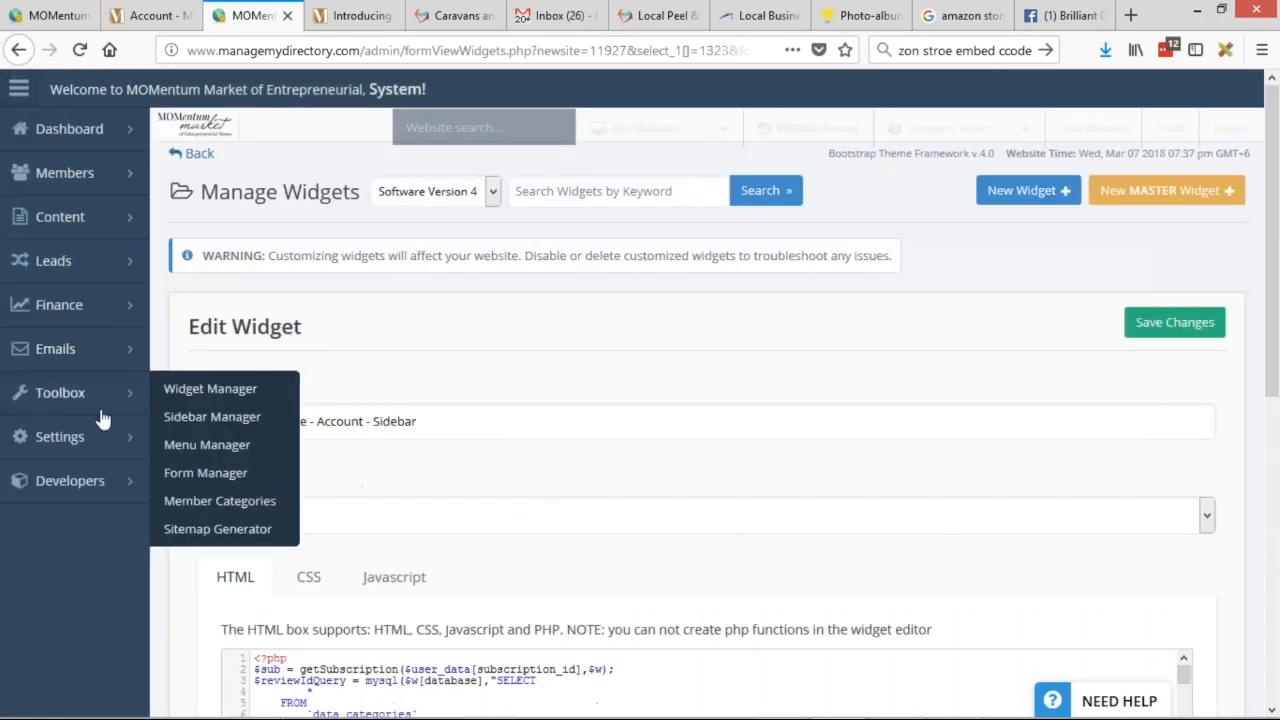
pyautogui.click(192, 390)
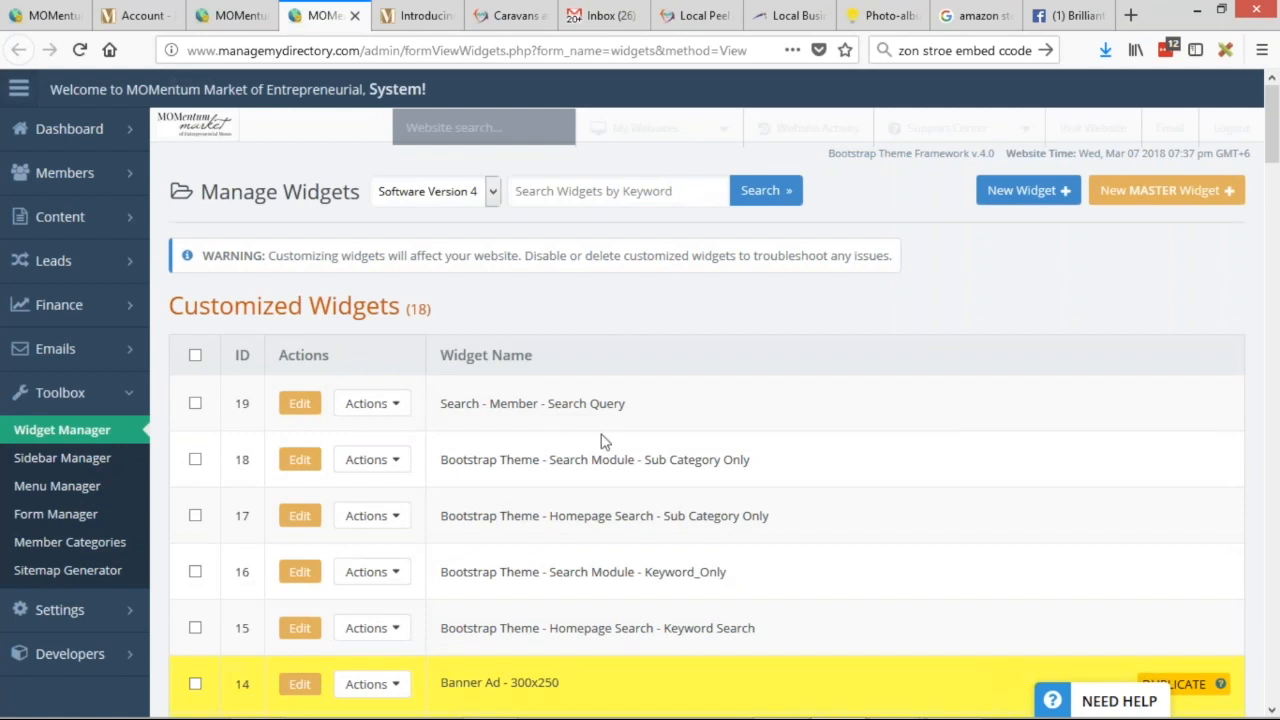
pyautogui.scroll(-5, 669, 437)
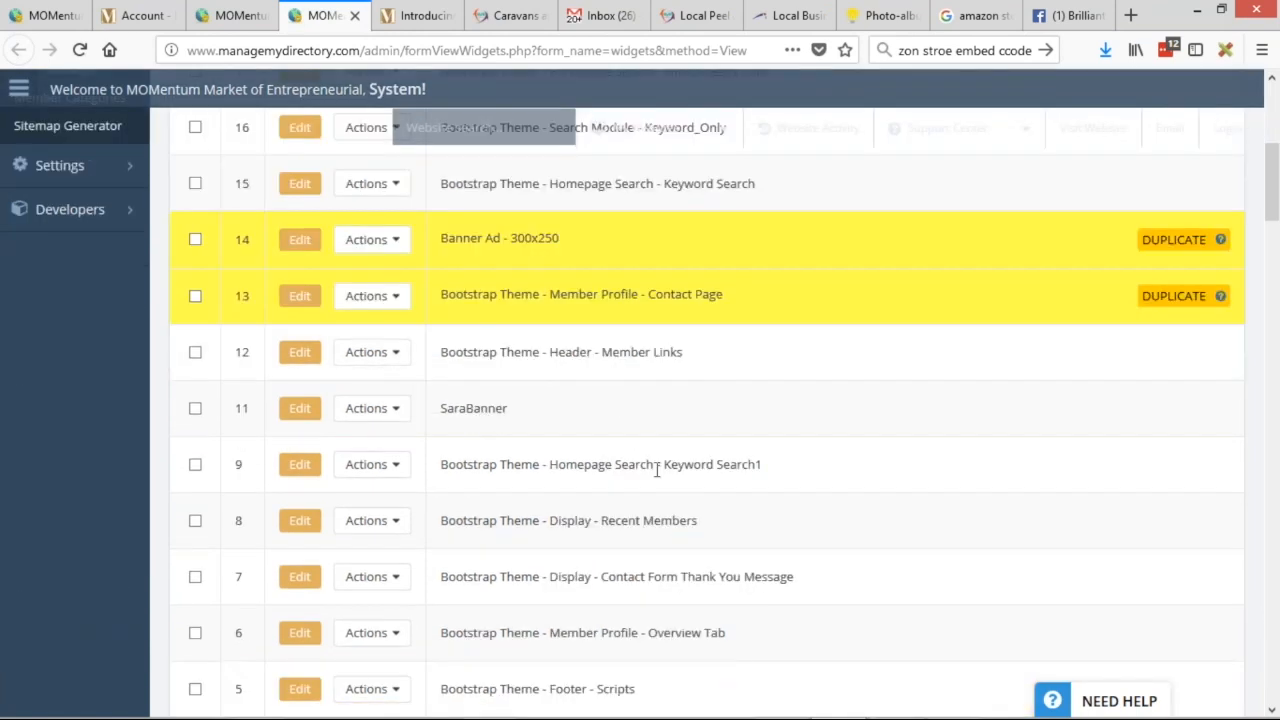
pyautogui.scroll(-2, 657, 466)
pyautogui.scroll(1, 697, 529)
pyautogui.scroll(6, 680, 538)
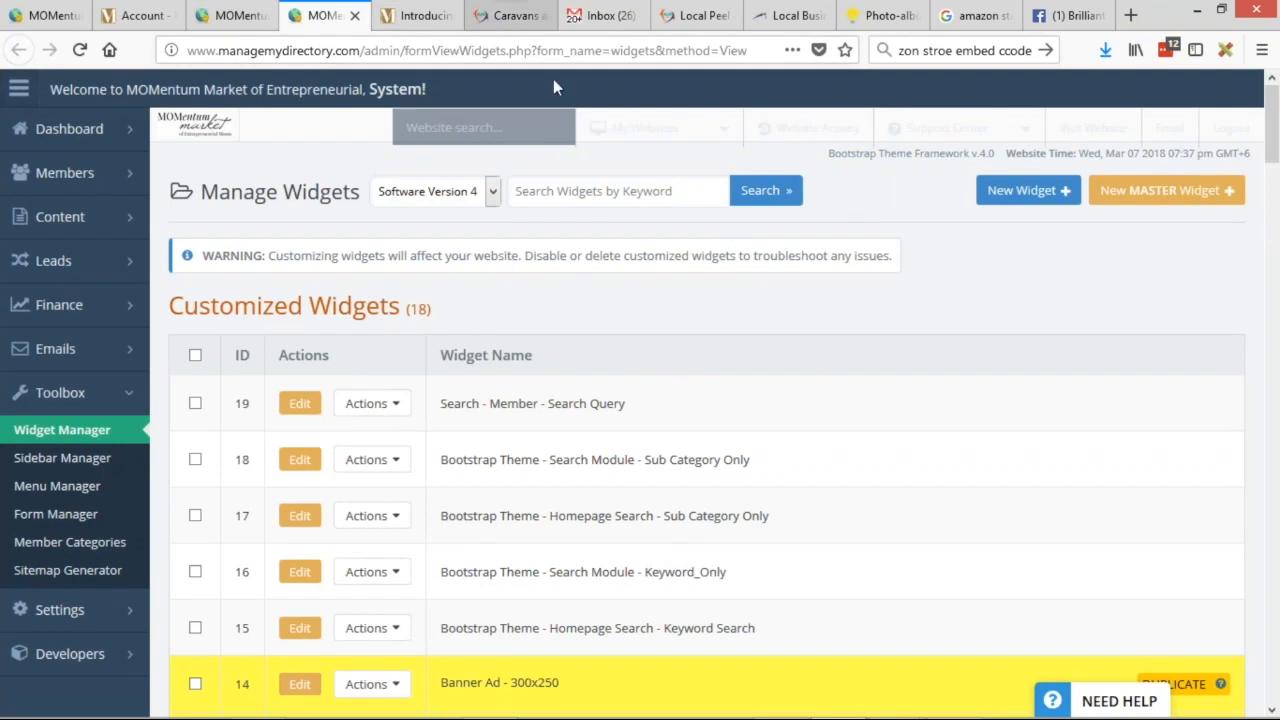
pyautogui.moveTo(152, 156)
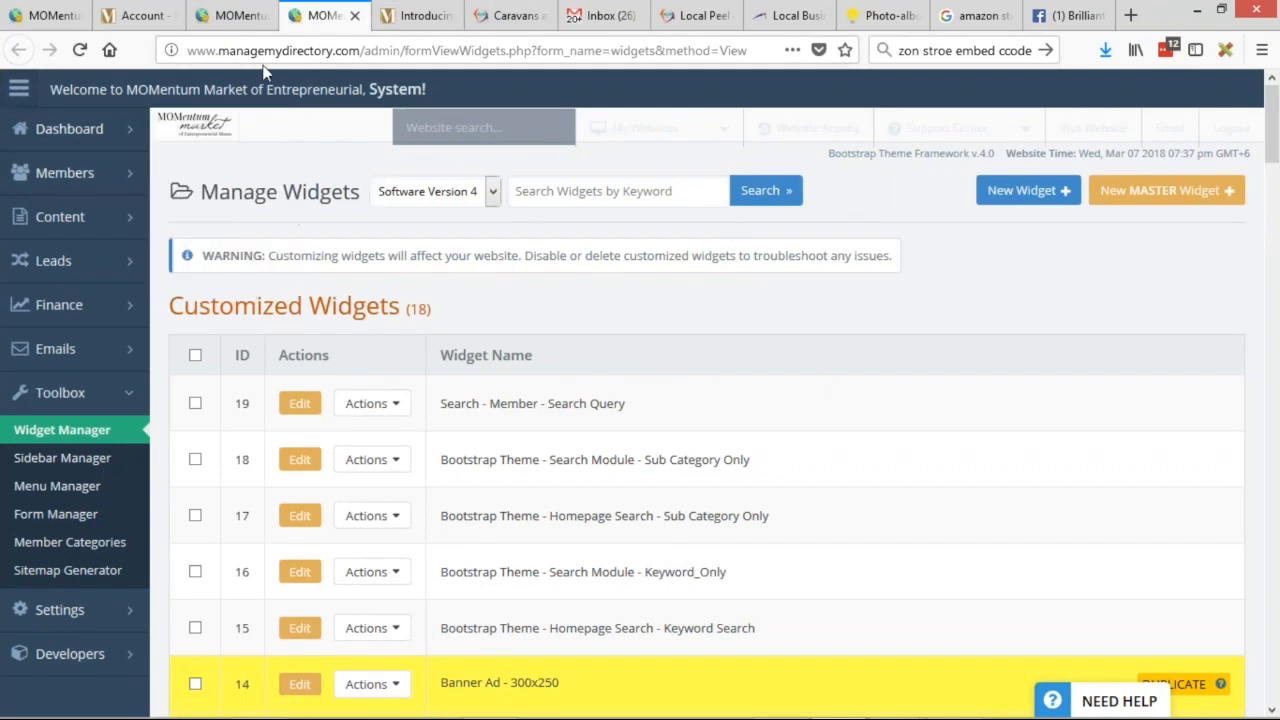
# - Return to the member's dashboard, reload it with widgets shown, and look up the Sarabanner widget from its header label
pyautogui.click(140, 15)
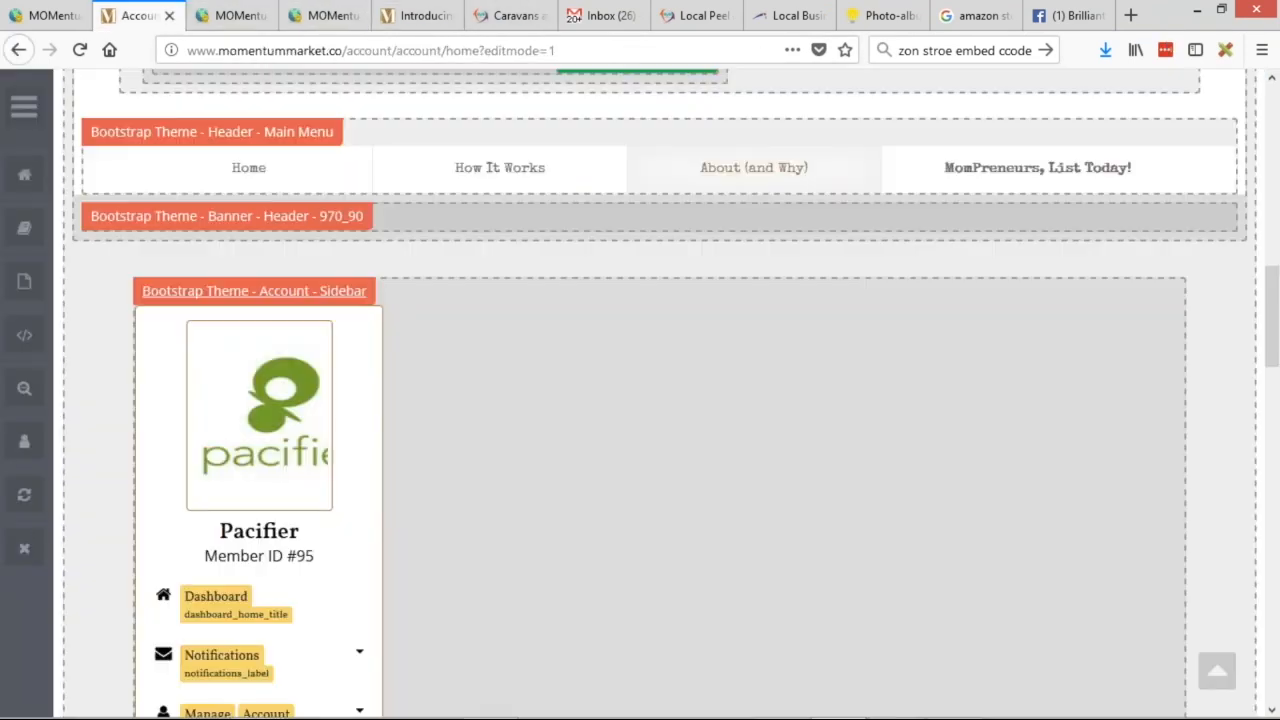
pyautogui.click(24, 390)
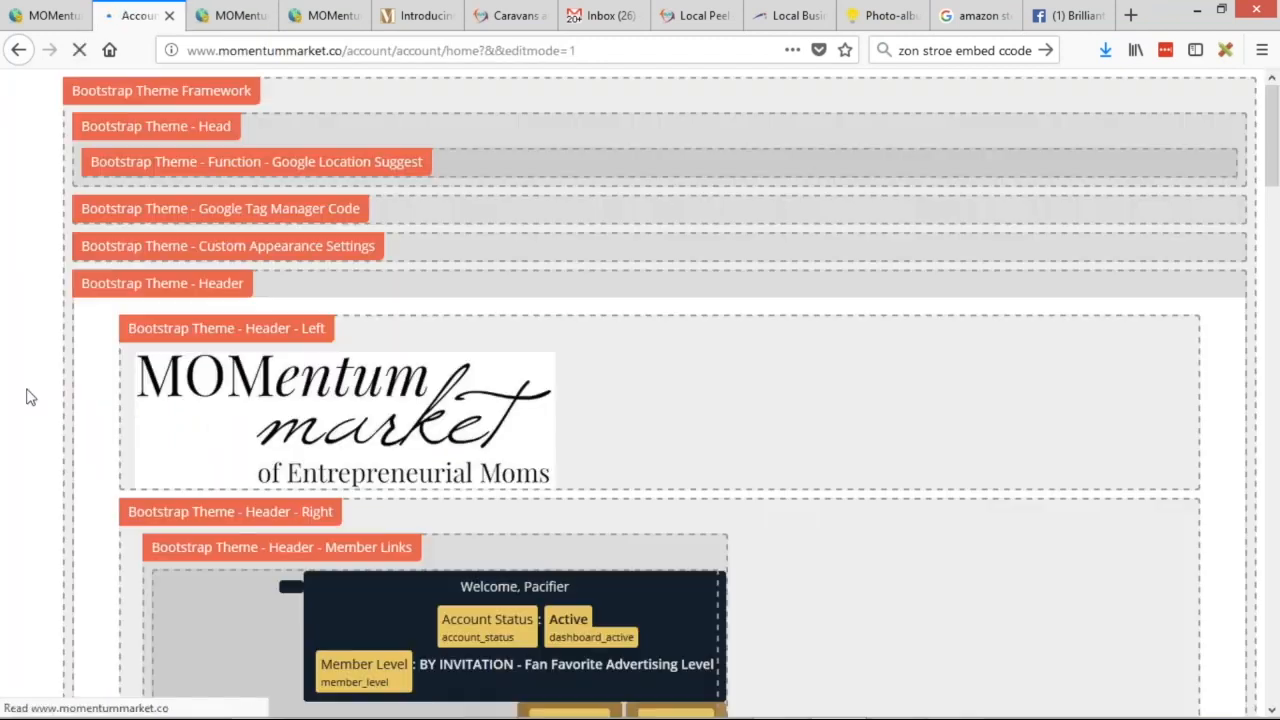
pyautogui.scroll(-6, 563, 351)
pyautogui.scroll(-2, 948, 401)
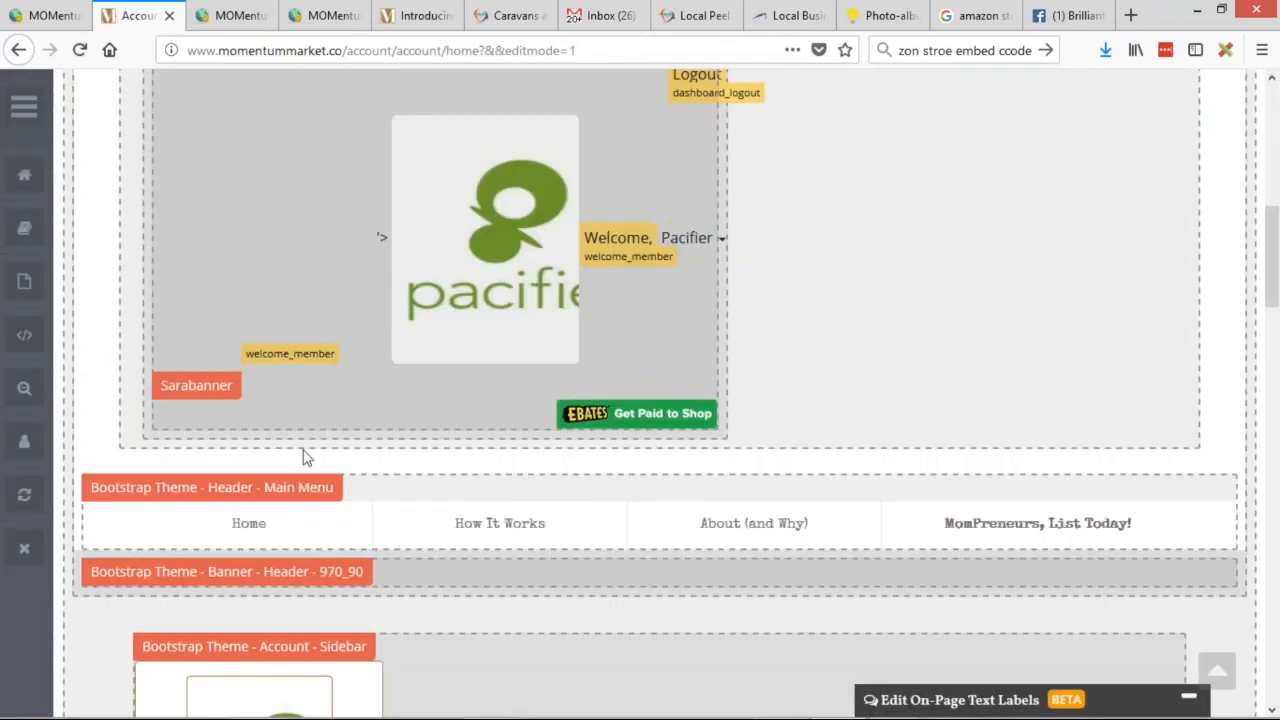
pyautogui.middleClick(200, 386)
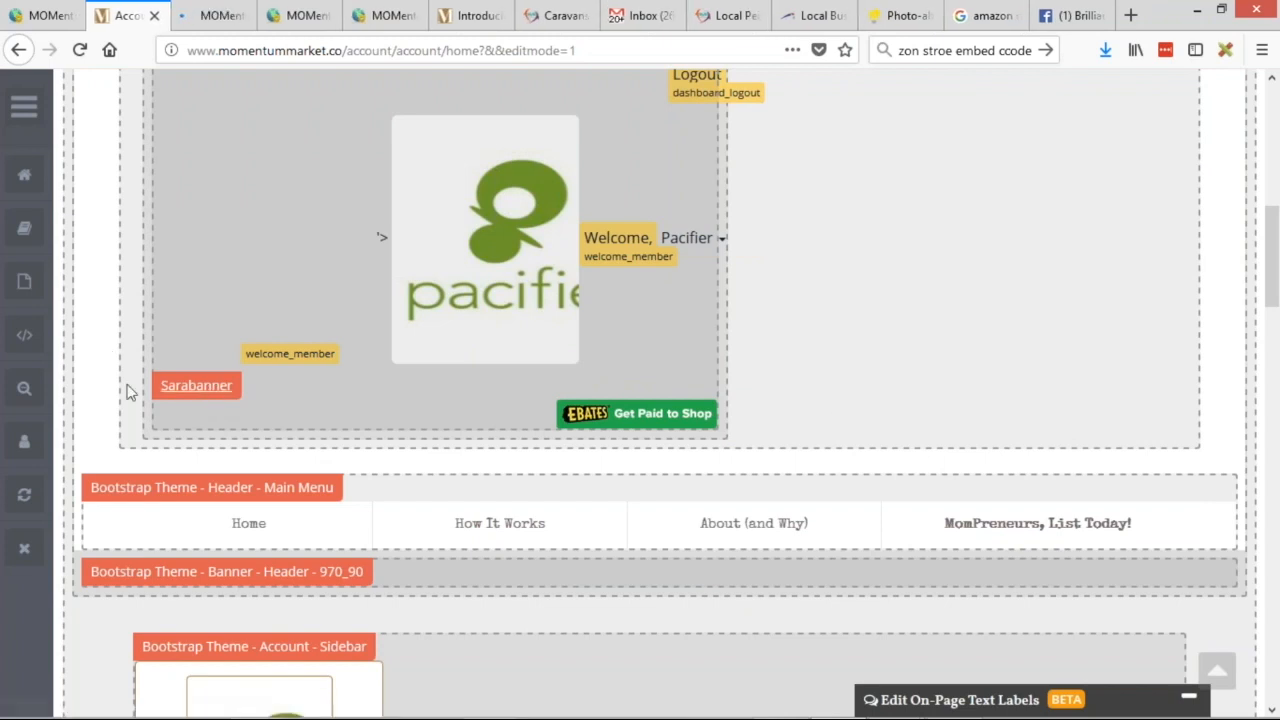
pyautogui.click(270, 16)
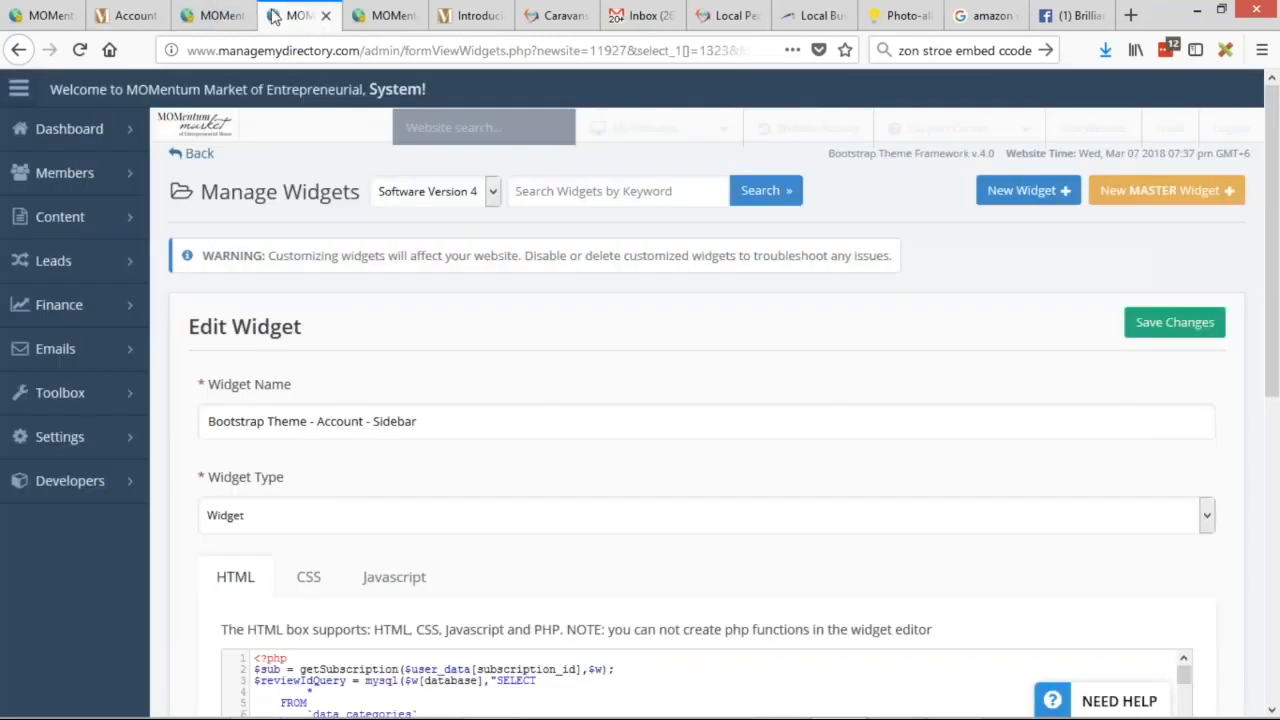
pyautogui.click(215, 16)
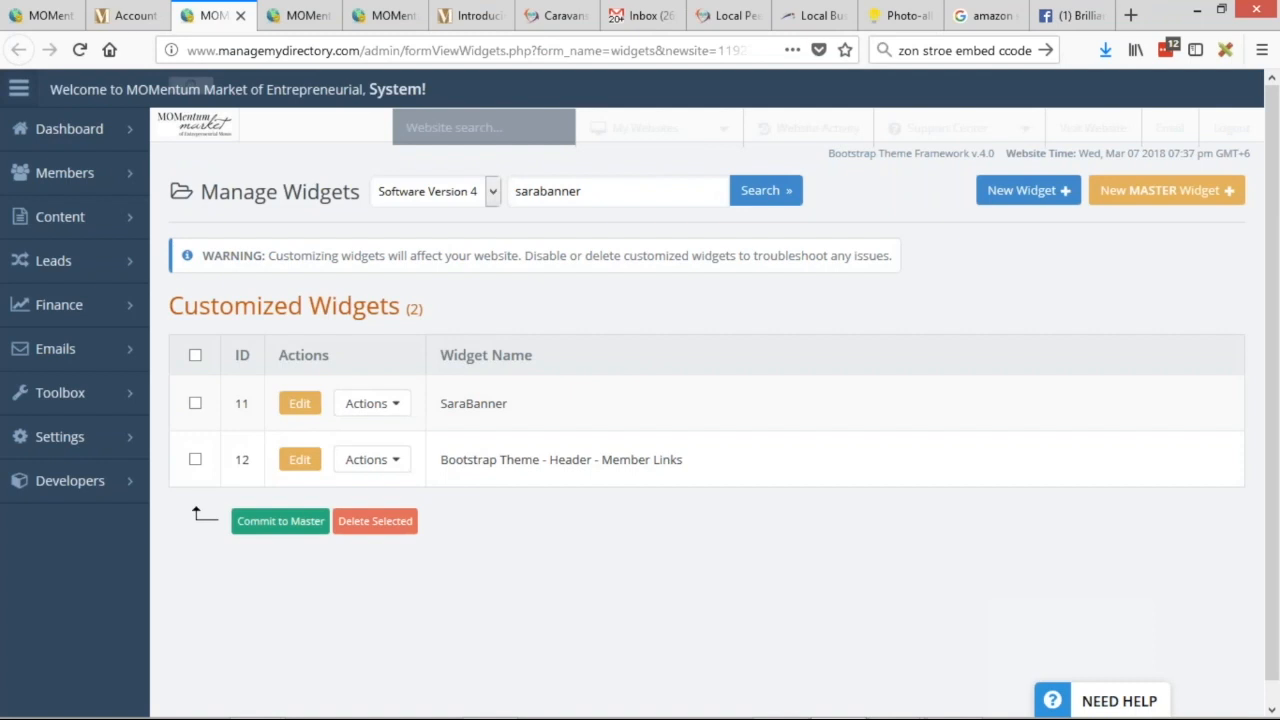
# - Open the SaraBanner widget for editing, copy its shortcode [widget=SaraBanner], and return to the Account - Sidebar widget editor
pyautogui.click(300, 403)
pyautogui.scroll(-10, 270, 277)
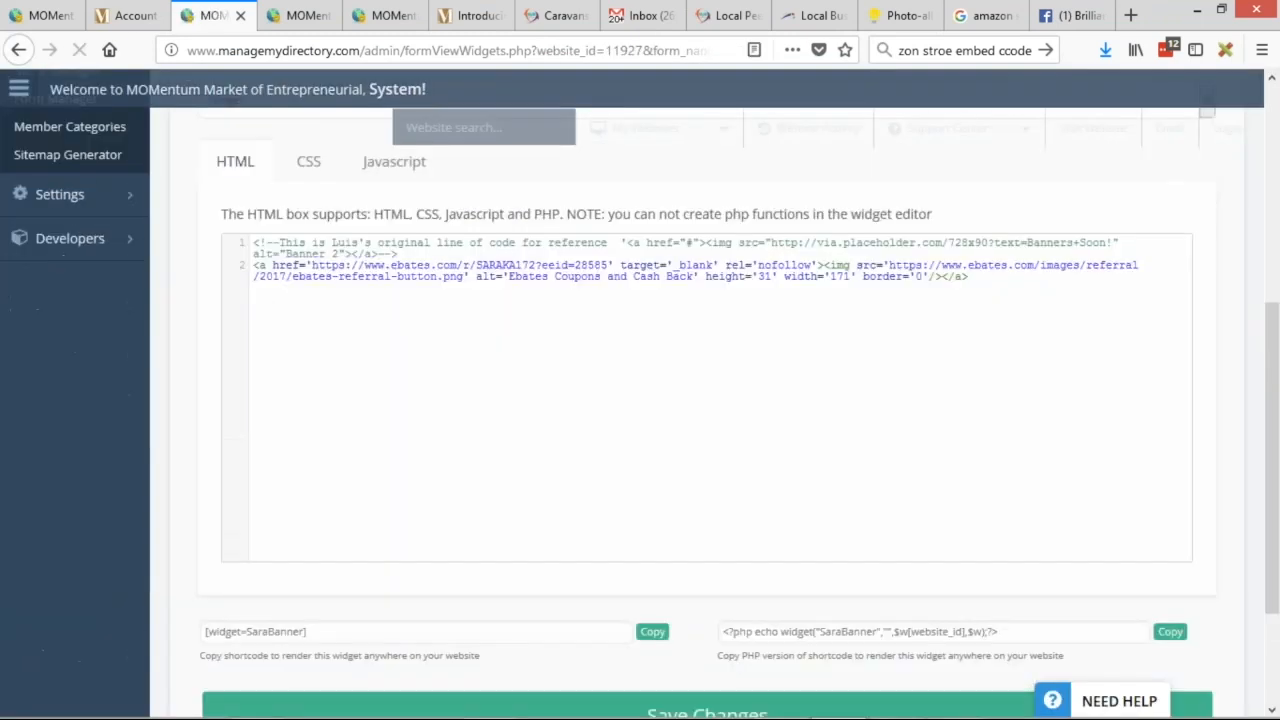
pyautogui.scroll(-1, 190, 285)
pyautogui.scroll(-2, 193, 290)
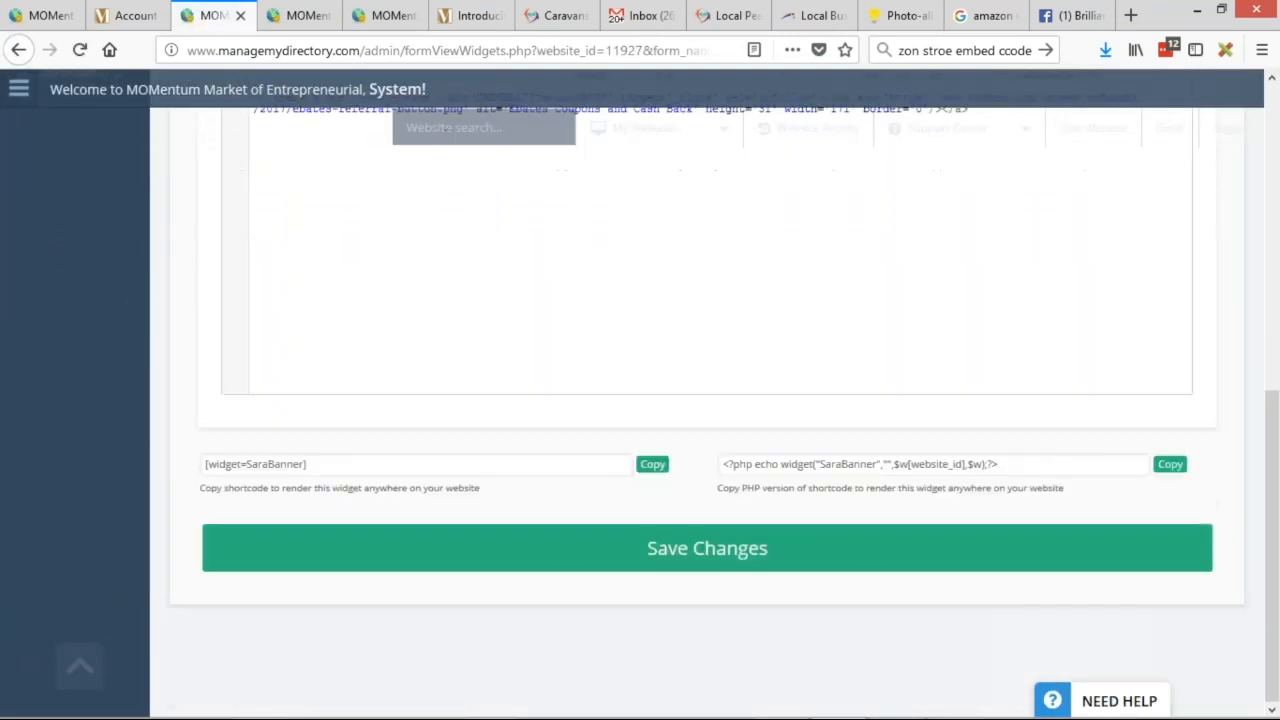
pyautogui.click(655, 466)
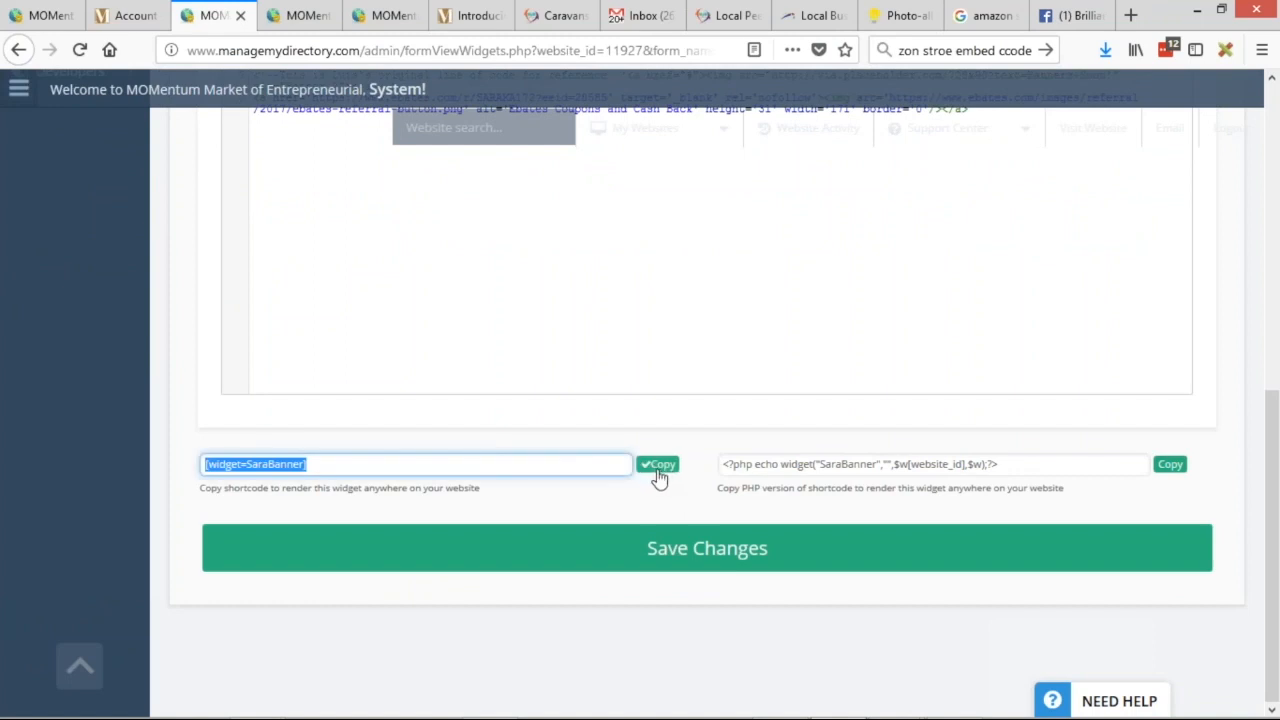
pyautogui.hotkey('ctrl', 'Tab')
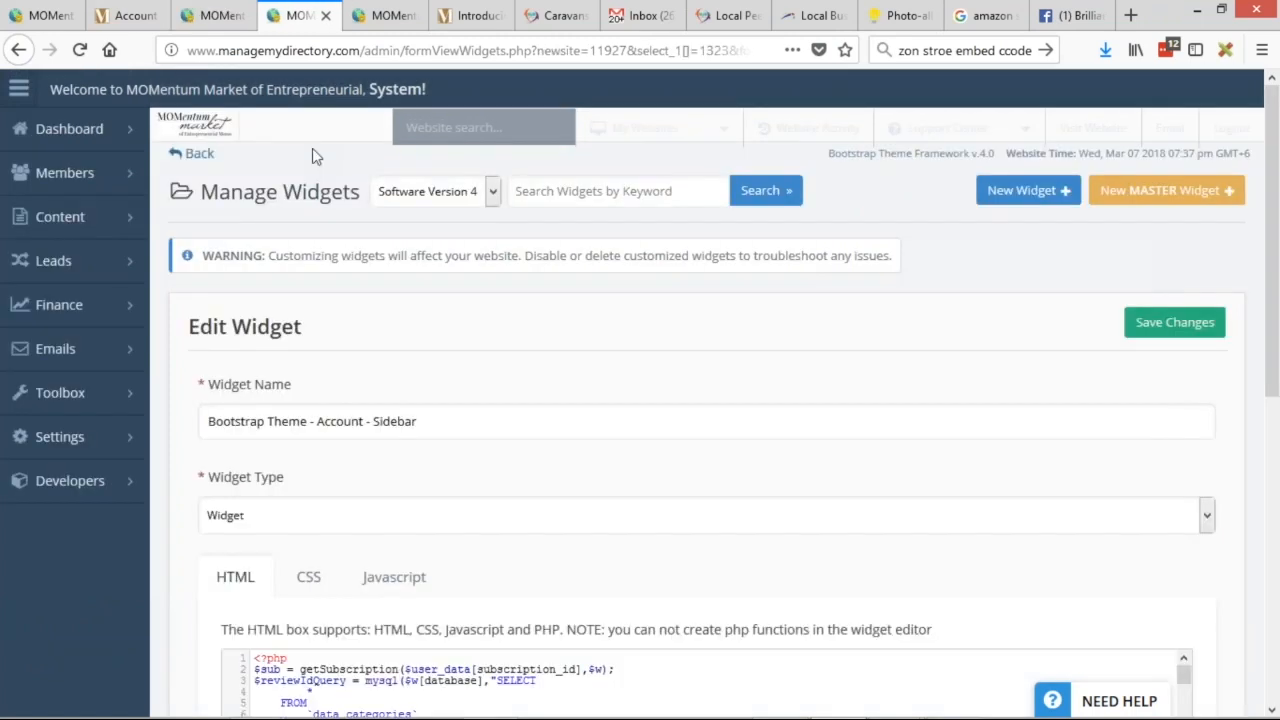
# - Insert [widget=SaraBanner] on its own line below the collapseFour block near the end of the sidebar widget's HTML and save the widget
pyautogui.scroll(-5, 171, 471)
pyautogui.scroll(-8, 543, 398)
pyautogui.scroll(-20, 543, 398)
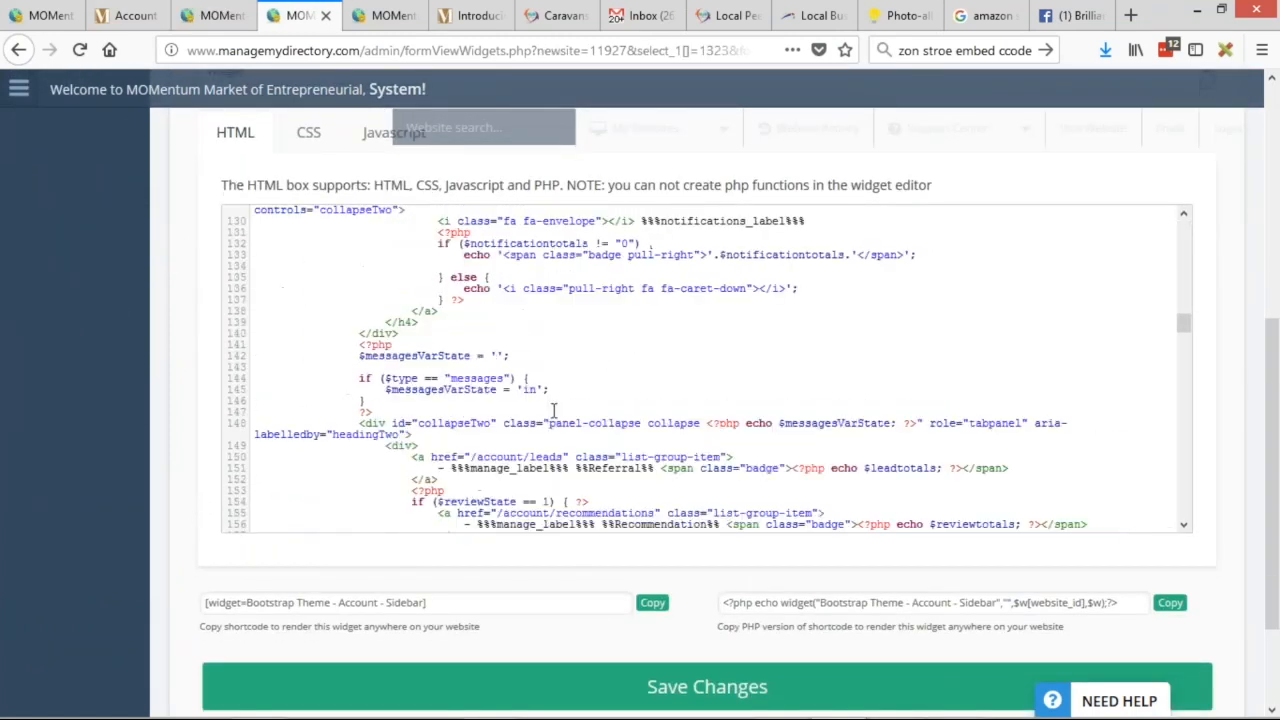
pyautogui.scroll(-15, 474, 381)
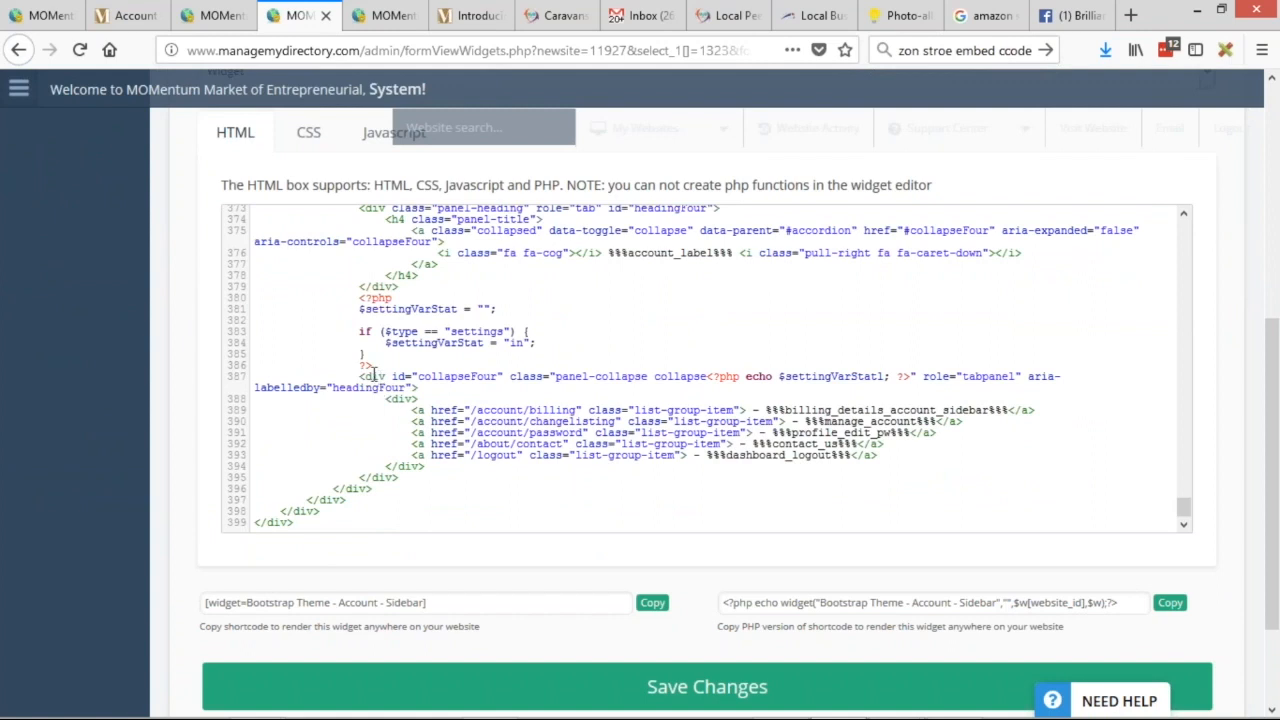
pyautogui.click(408, 478)
pyautogui.press('Return')
pyautogui.hotkey('ctrl', 'v')
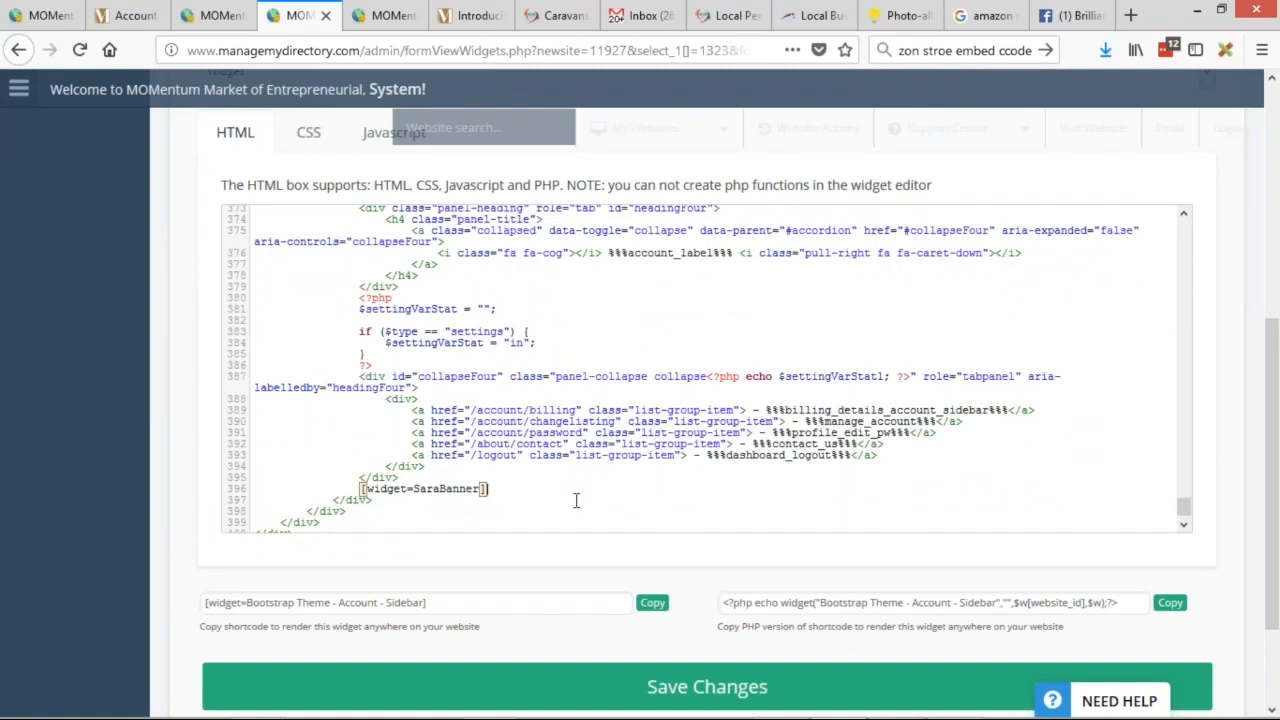
pyautogui.press('Return')
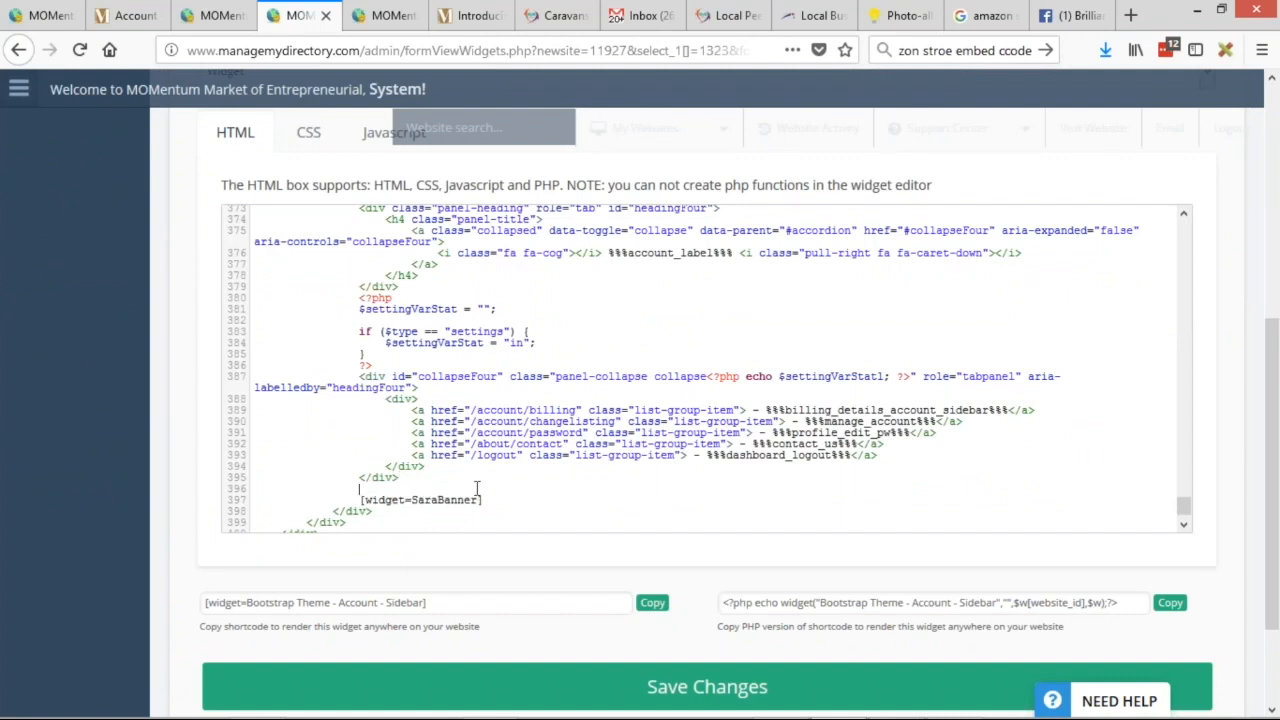
pyautogui.click(497, 503)
pyautogui.press('Return')
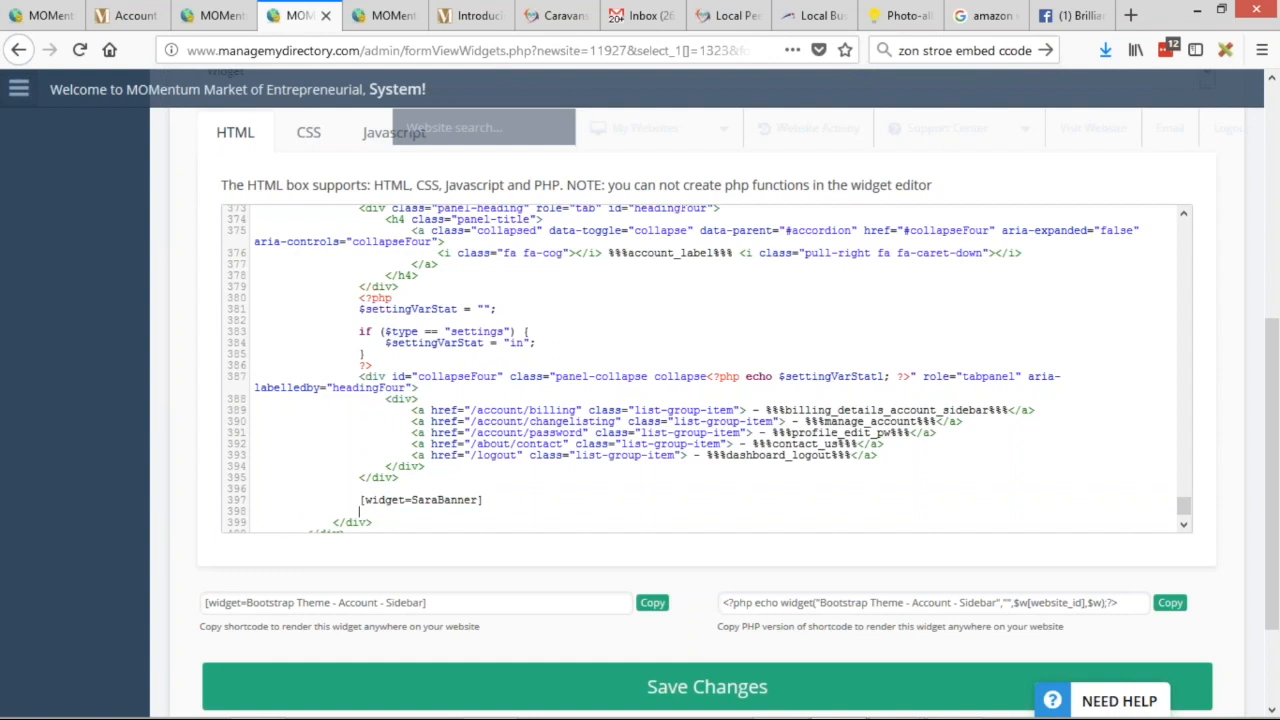
pyautogui.hotkey('ctrl', 's')
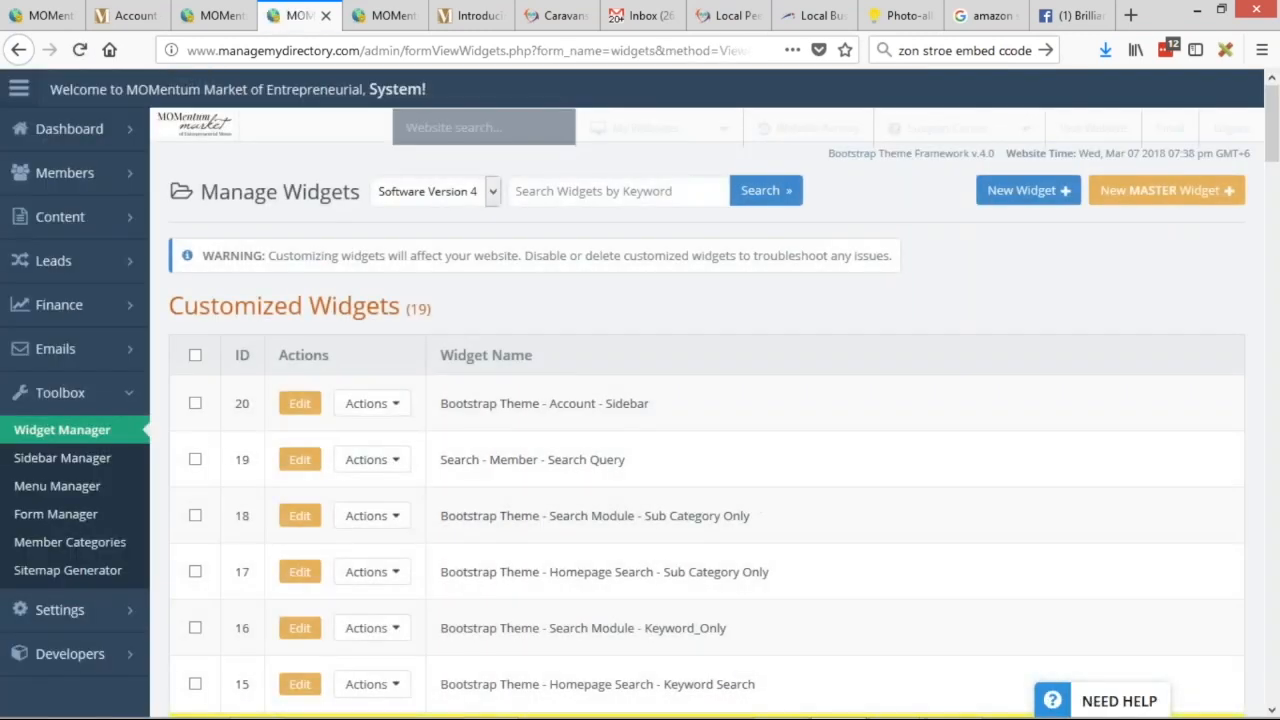
# - Locate Bootstrap Theme - Account - Sidebar among the customized widgets and refresh the website cache
pyautogui.tripleClick(444, 402)
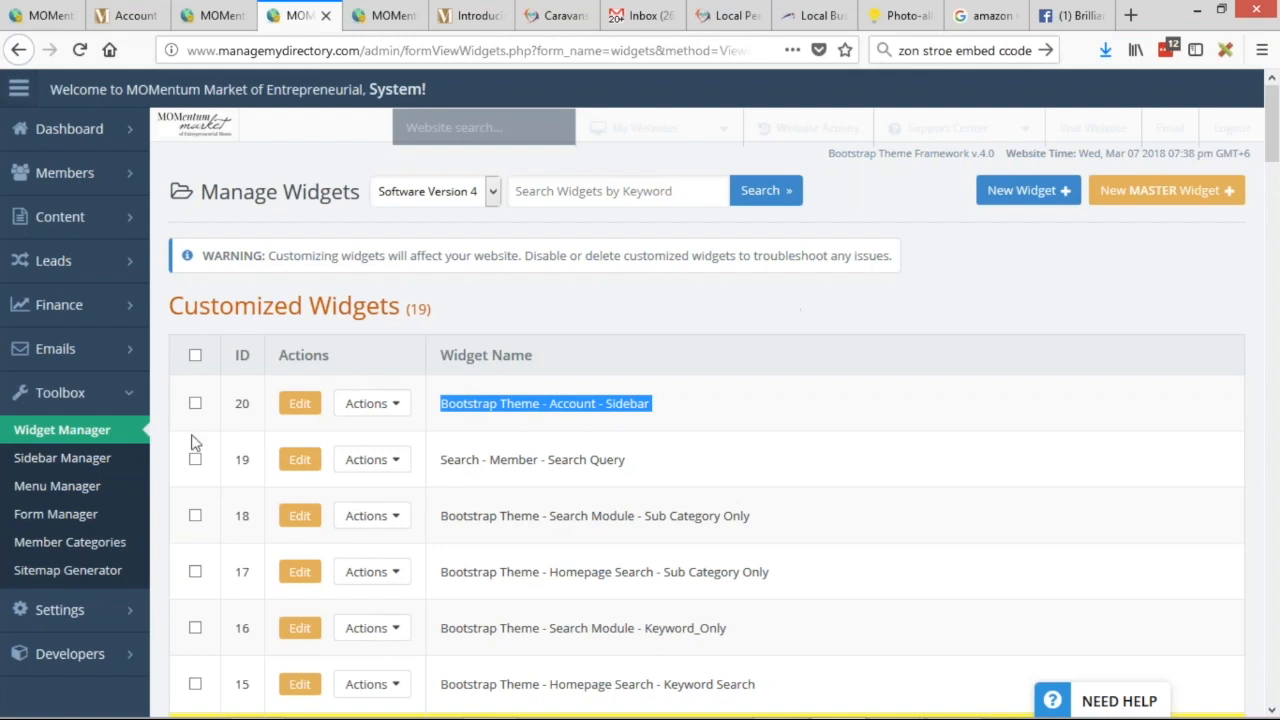
pyautogui.scroll(-3, 197, 443)
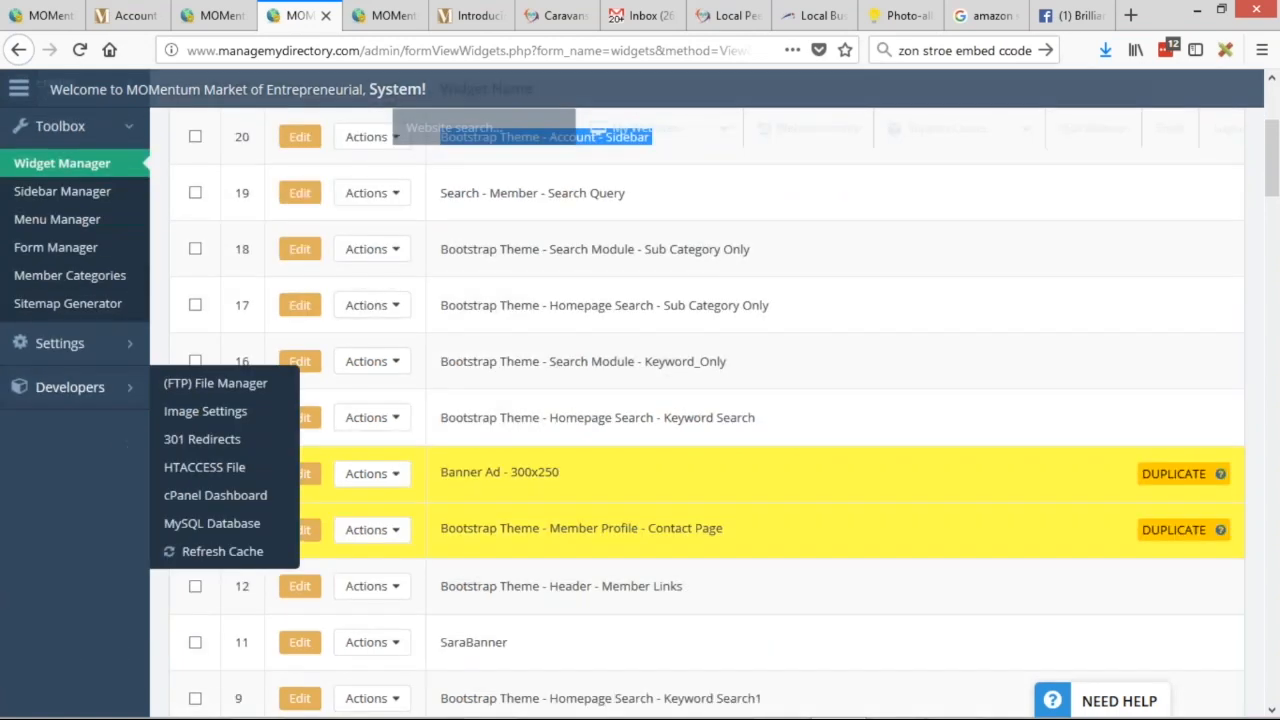
pyautogui.click(238, 551)
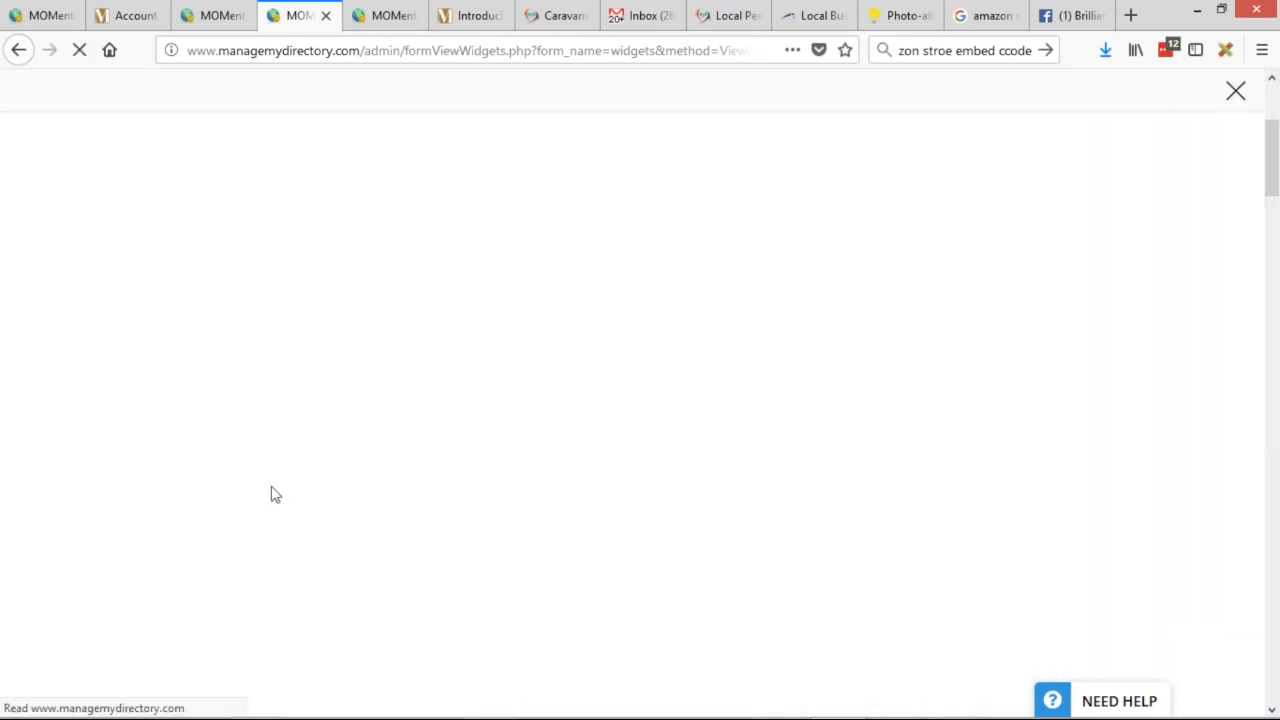
# - Return to the member's dashboard, turn off the widget labels, reload the page and check the sidebar for the banner
pyautogui.click(465, 14)
pyautogui.scroll(-3, 727, 250)
pyautogui.scroll(3, 727, 250)
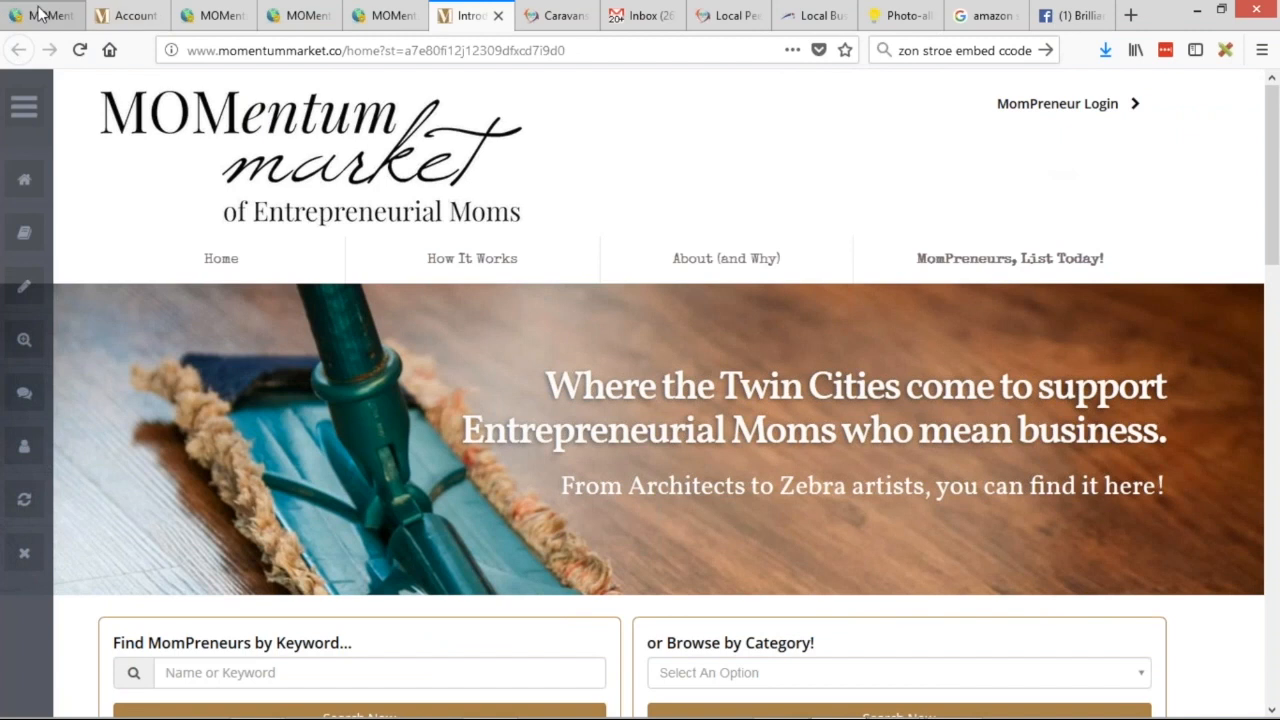
pyautogui.click(125, 15)
pyautogui.click(24, 390)
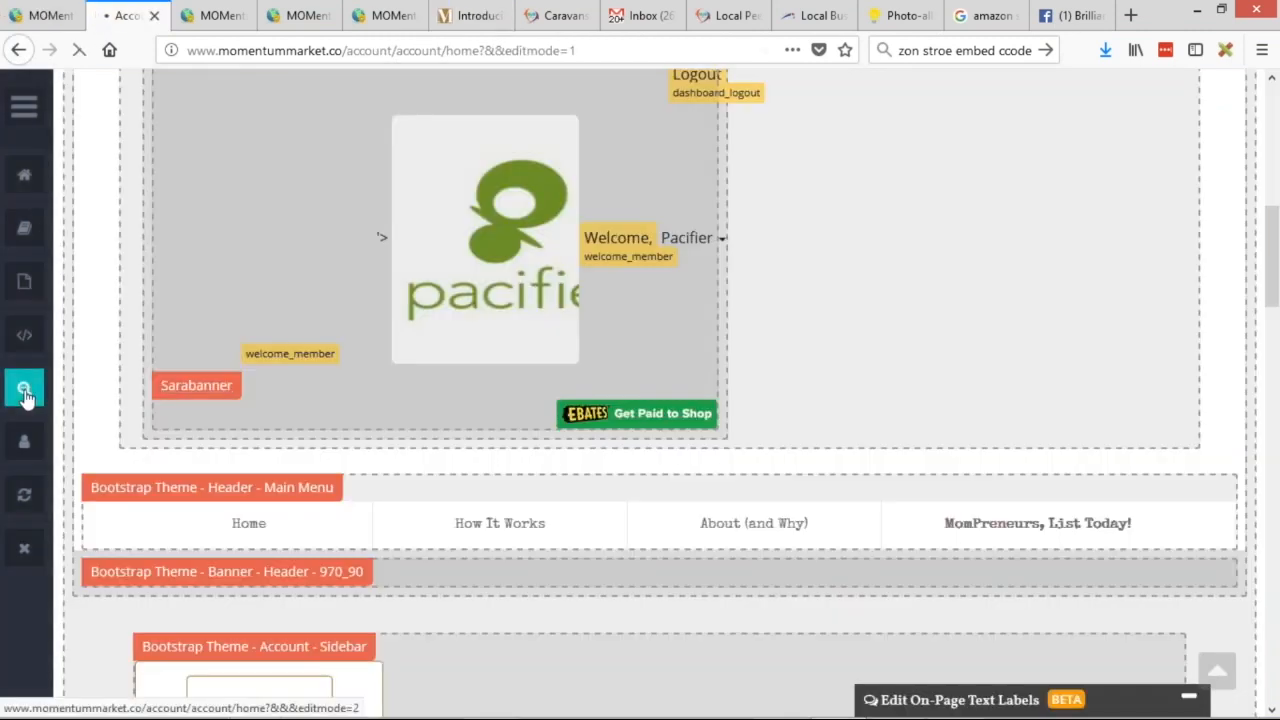
pyautogui.scroll(-10, 508, 326)
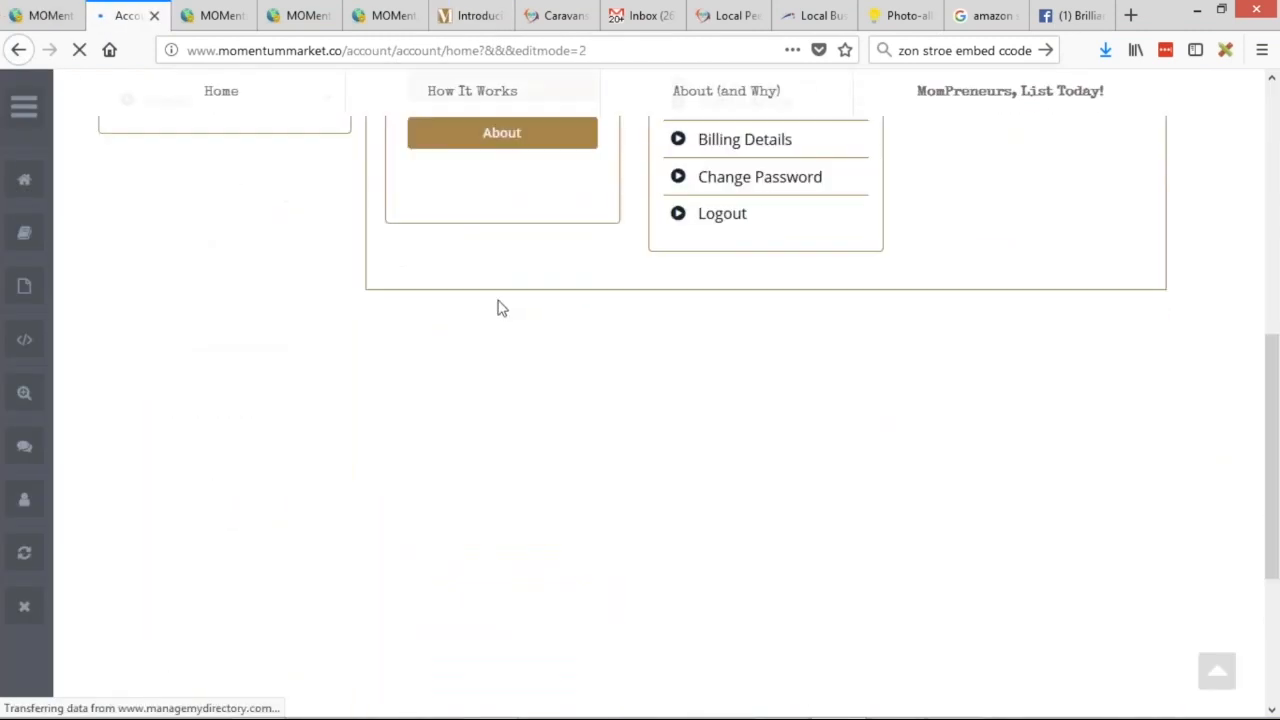
pyautogui.scroll(4, 500, 307)
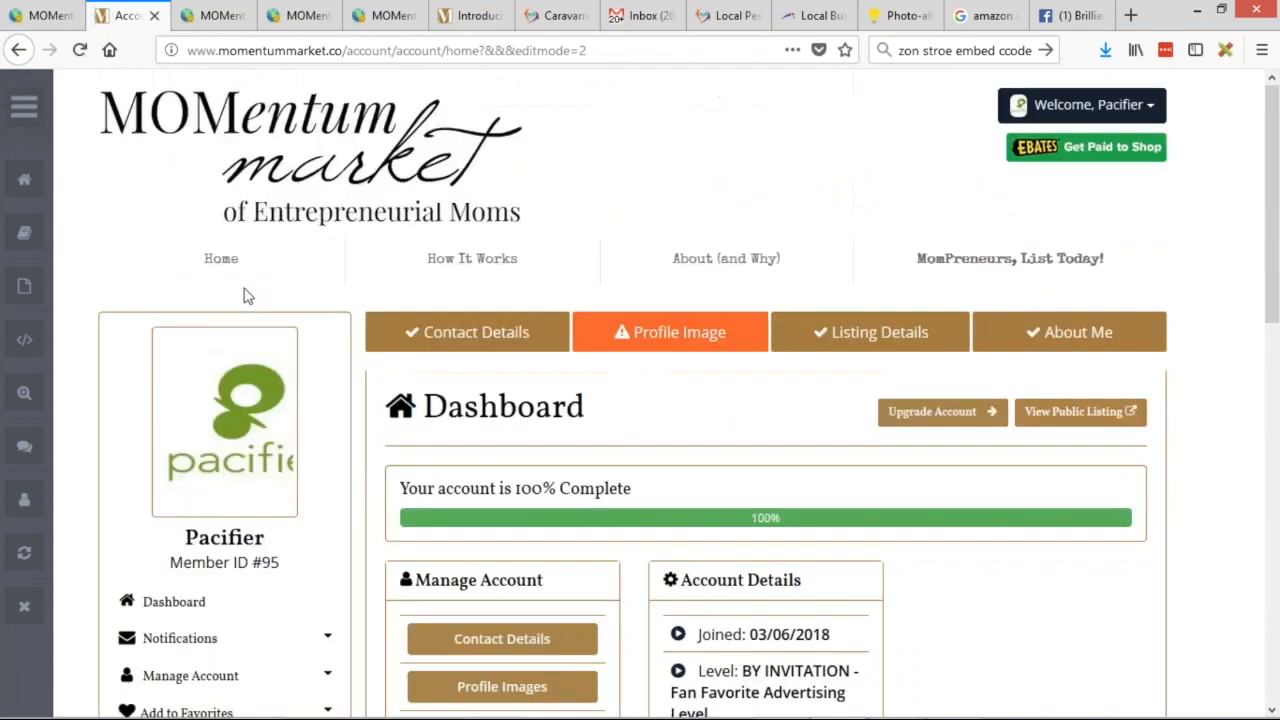
pyautogui.scroll(-2, 247, 298)
pyautogui.click(80, 50)
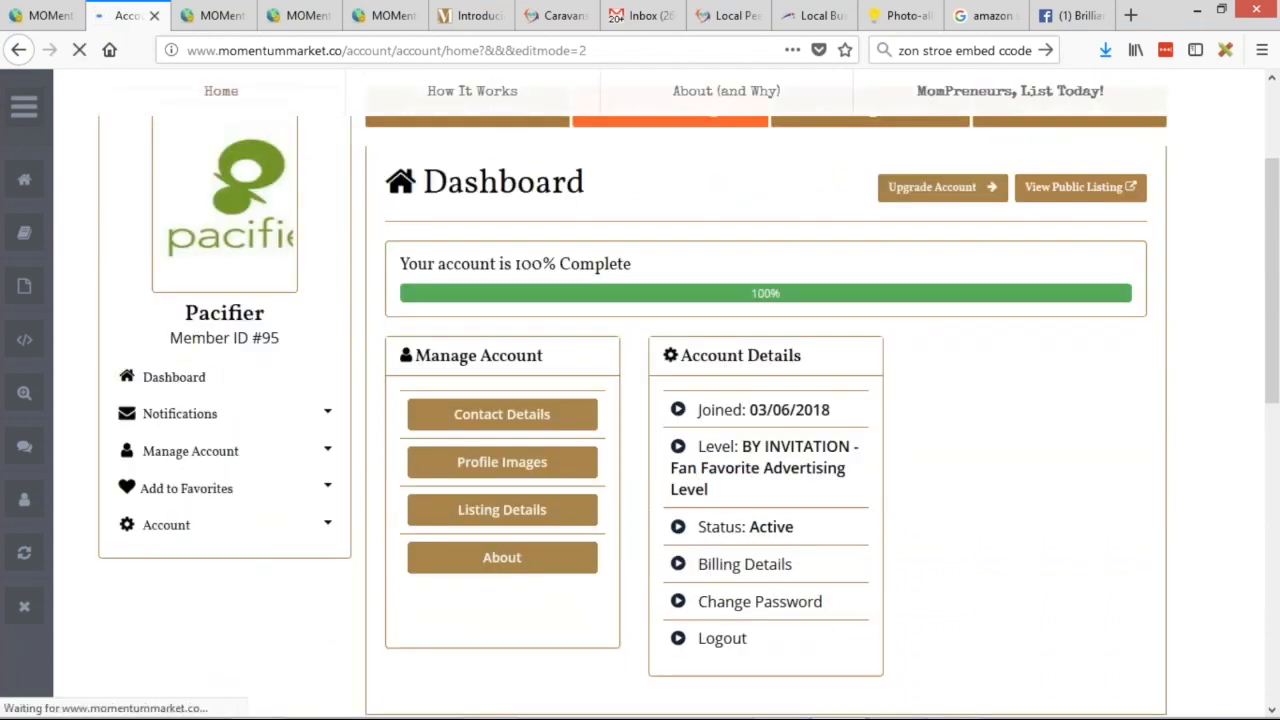
pyautogui.scroll(-5, 326, 203)
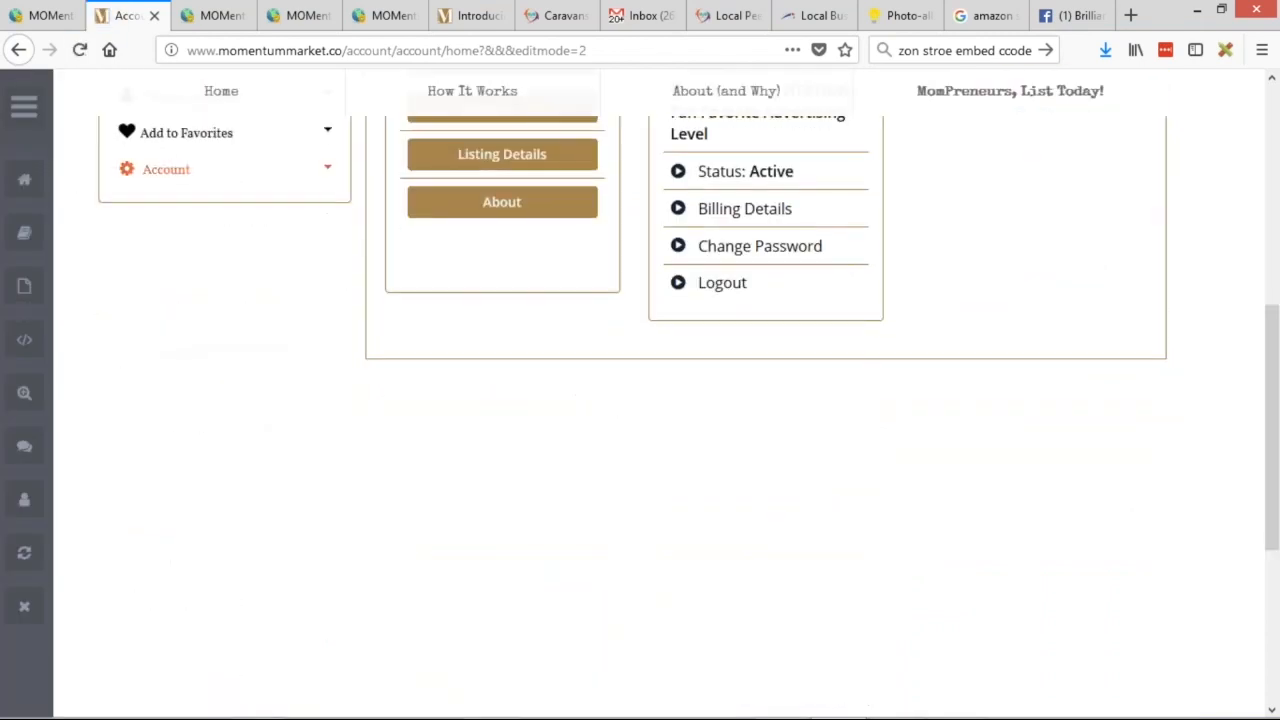
# - Reopen the Account - Sidebar widget for editing, save it again, and check the sidebar on the member's dashboard
pyautogui.click(300, 15)
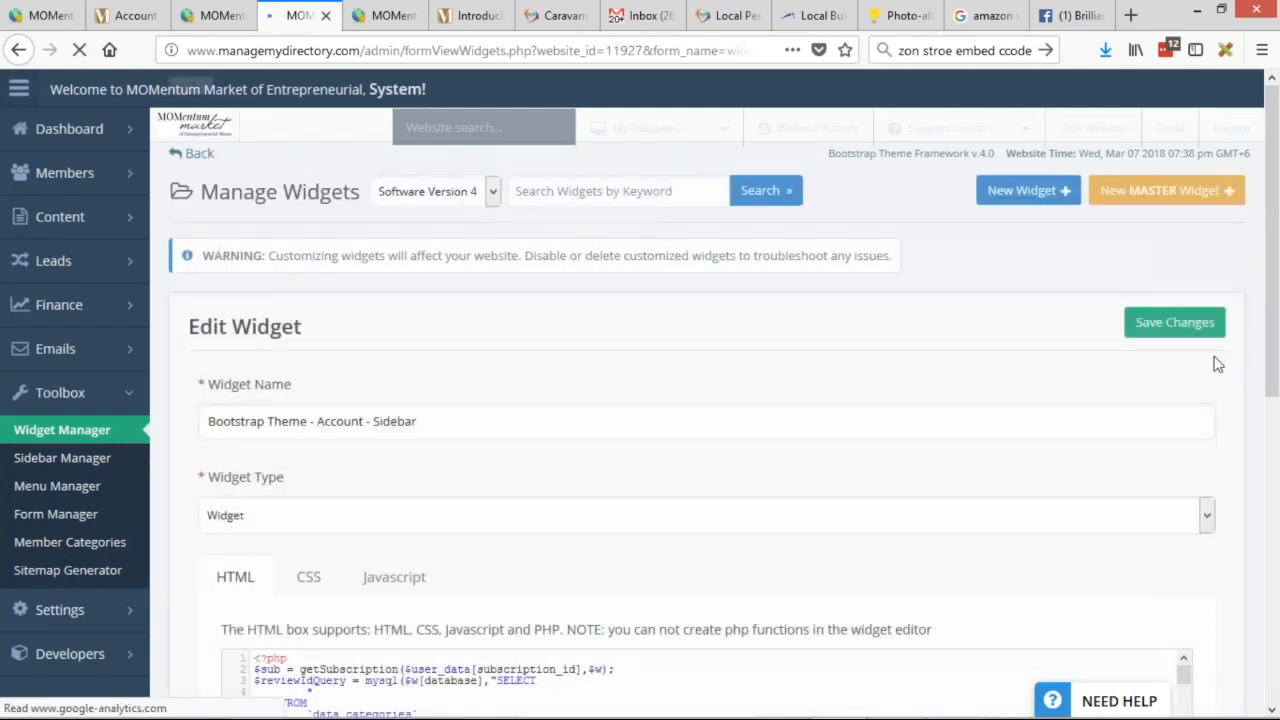
pyautogui.click(1194, 324)
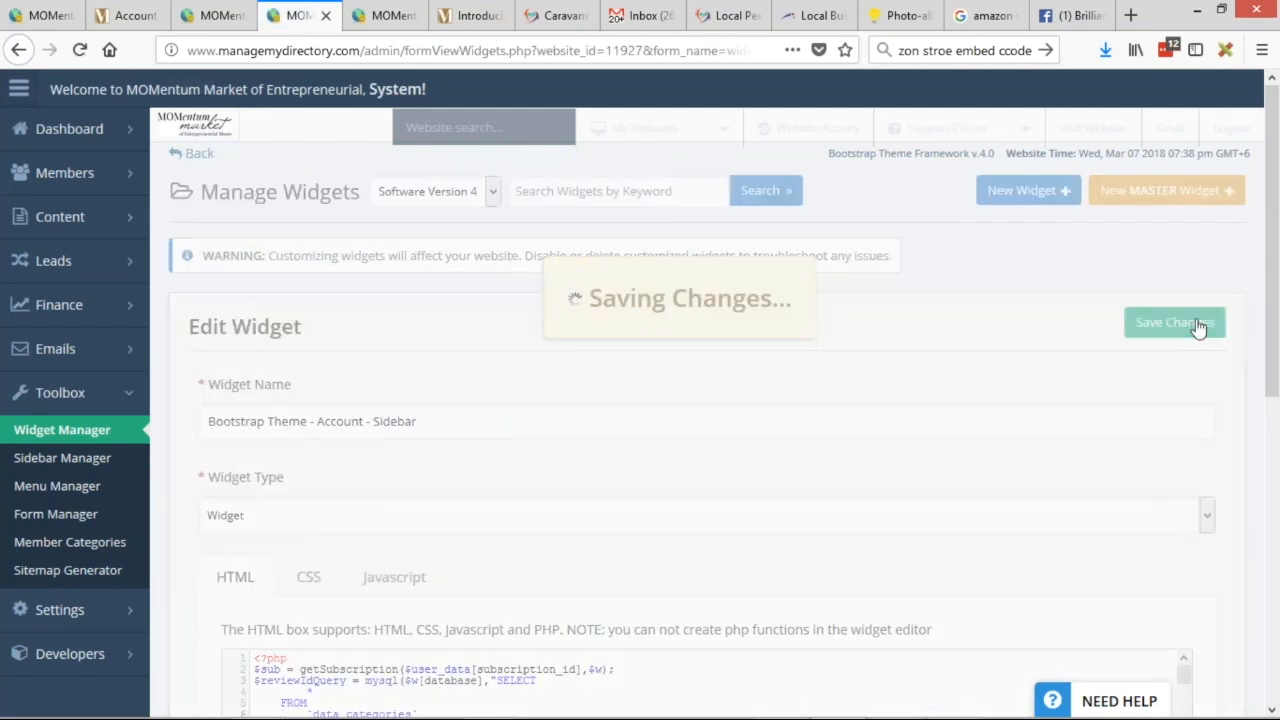
pyautogui.click(127, 14)
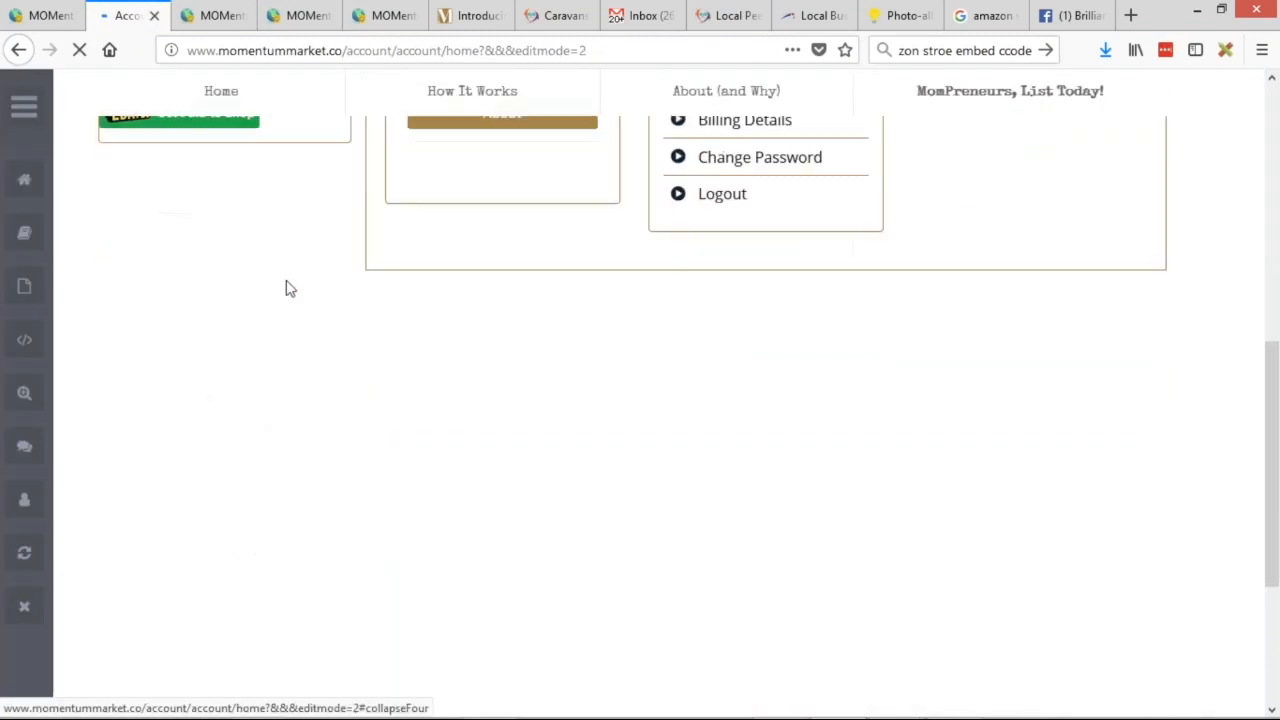
pyautogui.scroll(2, 339, 575)
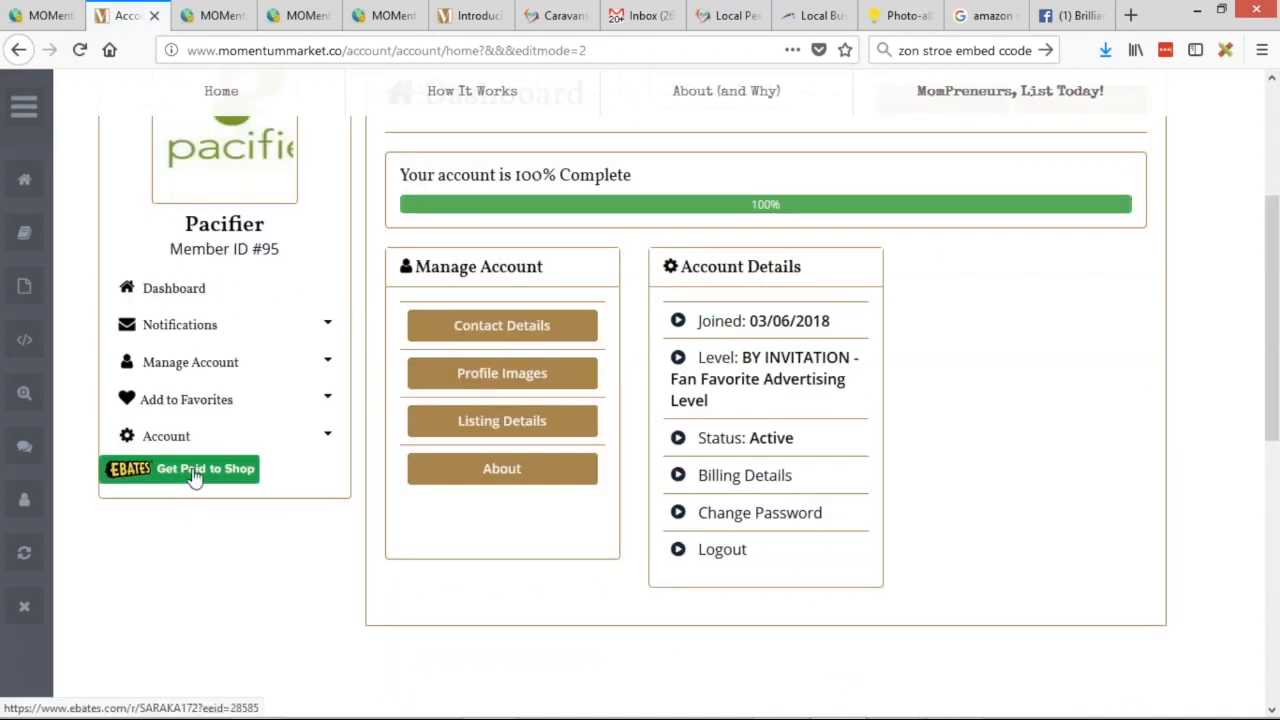
# - Wrap the [widget=SaraBanner] shortcode in <center> and </center> tags on separate lines in the Account - Sidebar widget's HTML
pyautogui.click(214, 15)
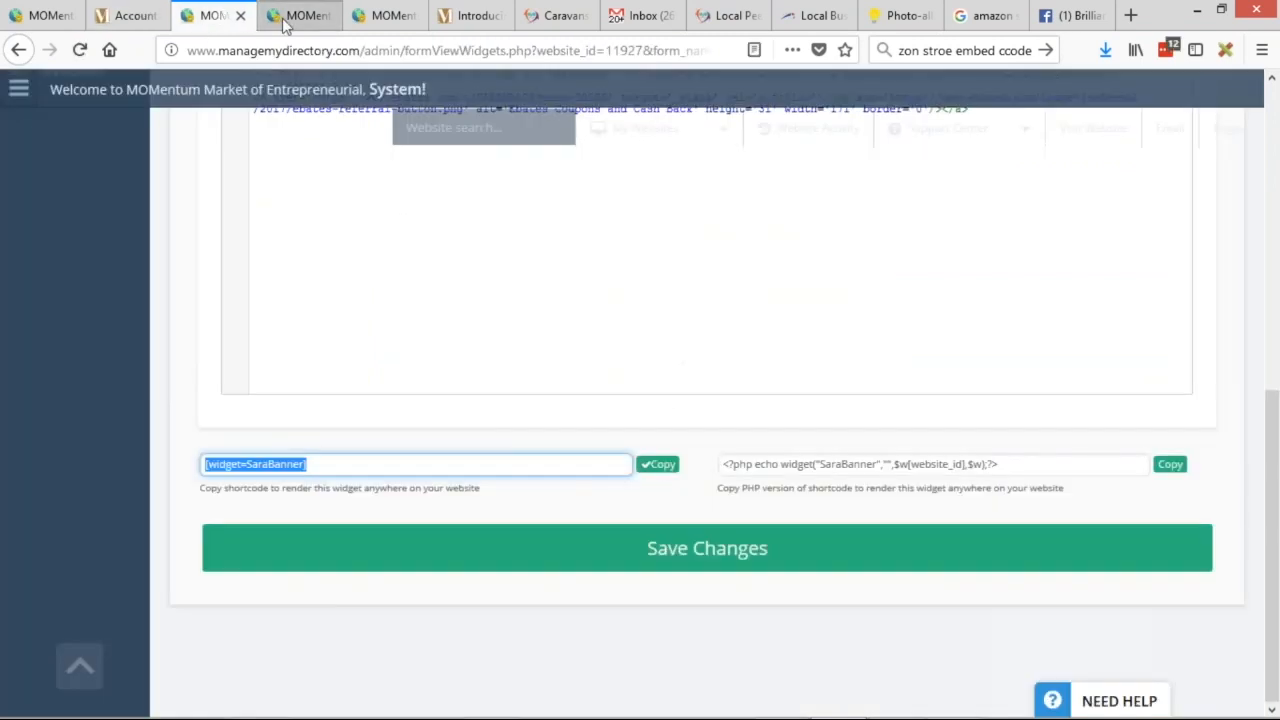
pyautogui.click(300, 15)
pyautogui.scroll(-5, 230, 262)
pyautogui.scroll(-20, 1182, 410)
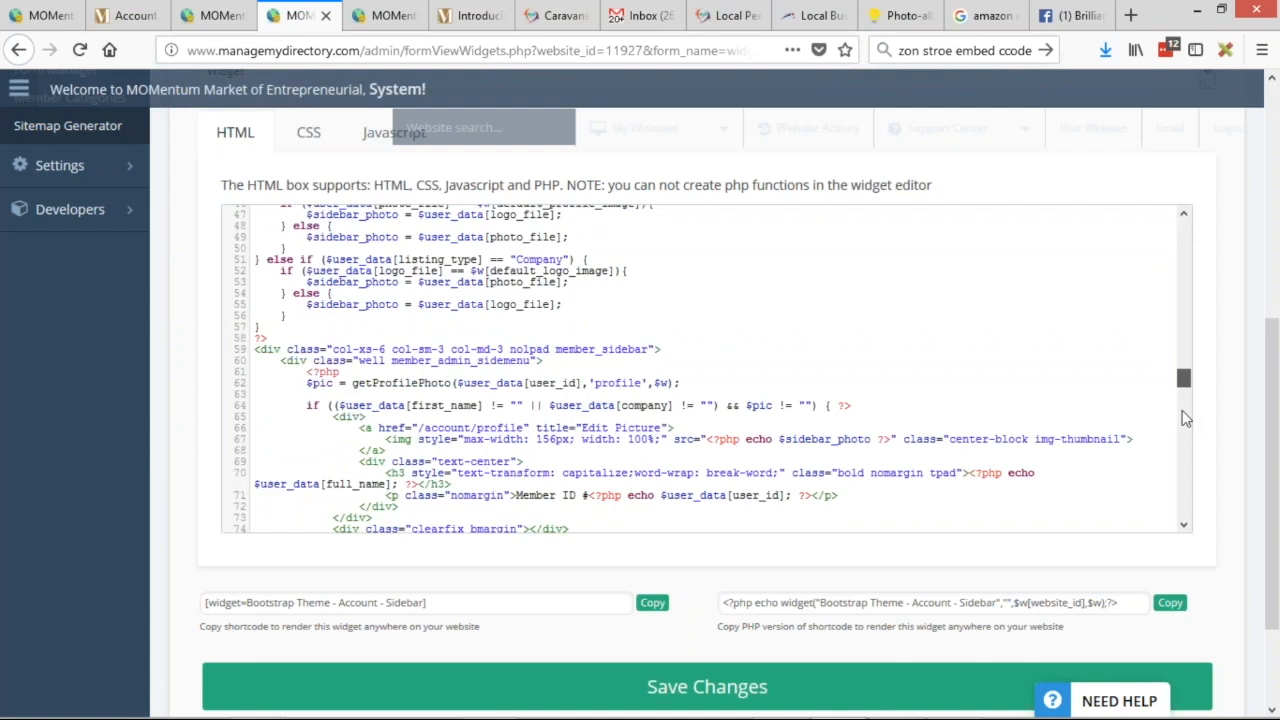
pyautogui.click(376, 452)
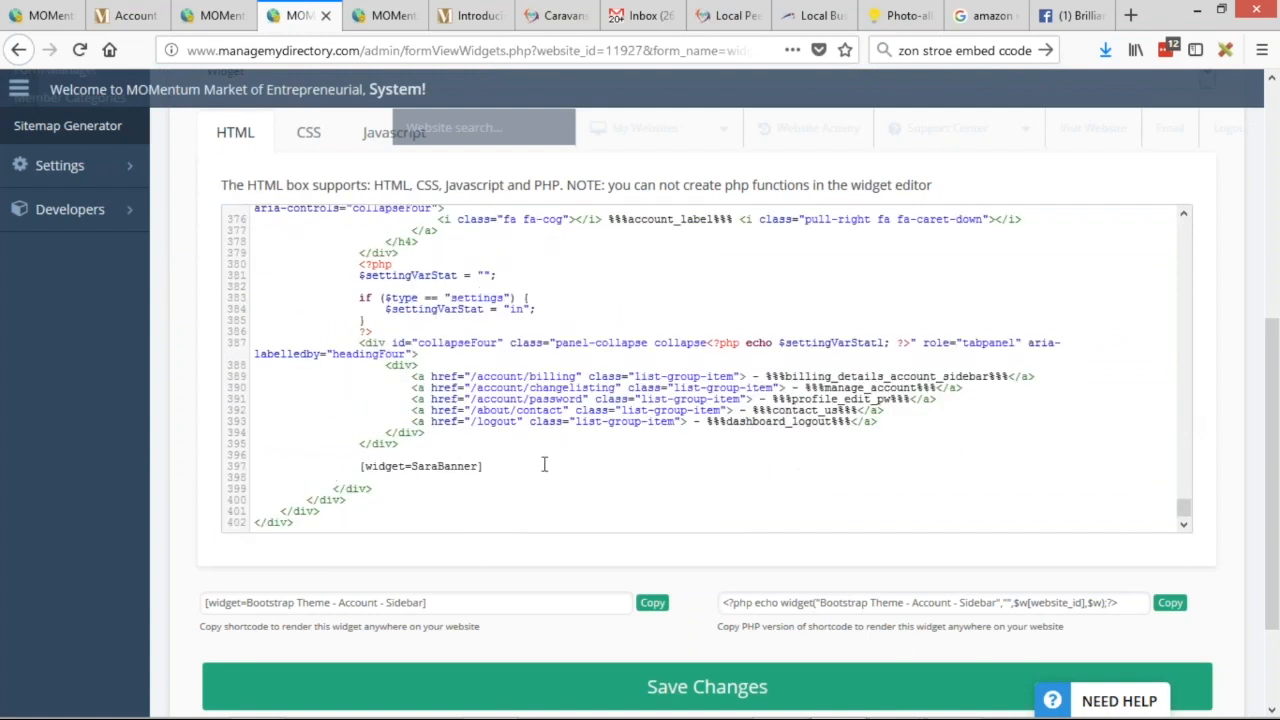
pyautogui.press('Return')
pyautogui.write('<center></center>')
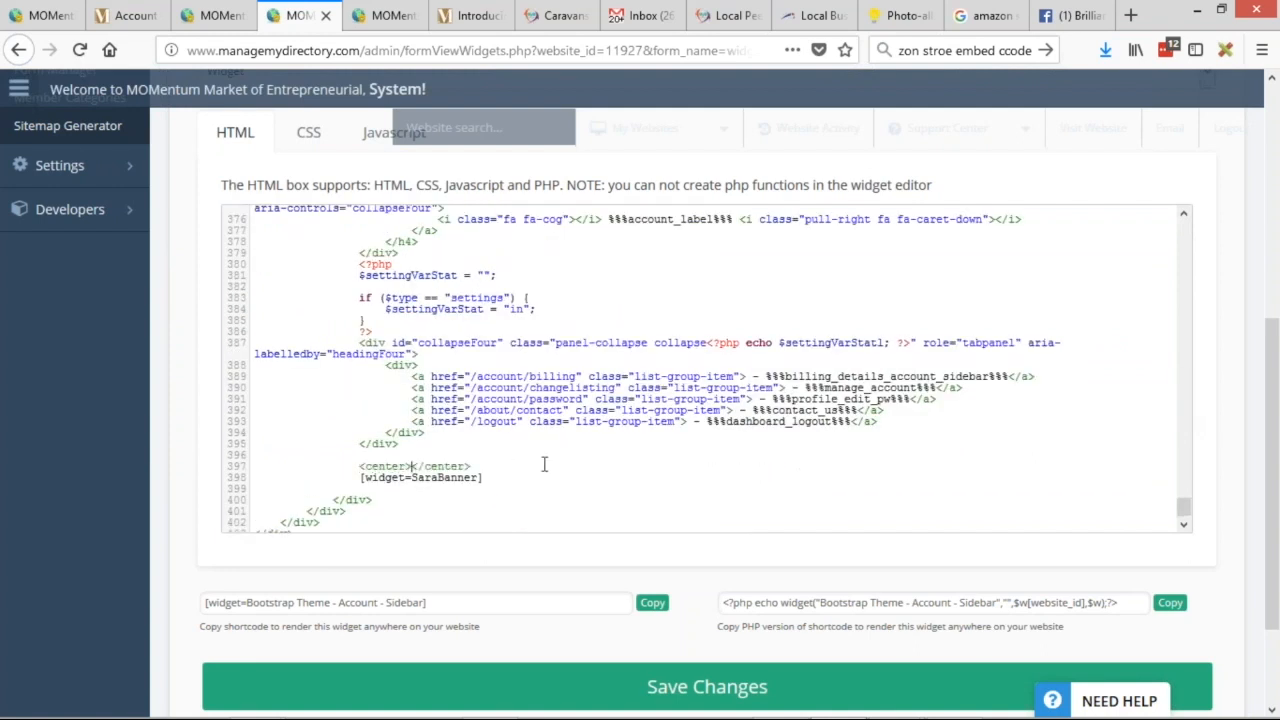
pyautogui.keyDown('shift'); pyautogui.click(483, 470); pyautogui.keyUp('shift')
pyautogui.press('BackSpace')
pyautogui.tripleClick(485, 478)
pyautogui.press('Return')
pyautogui.write('</center>')
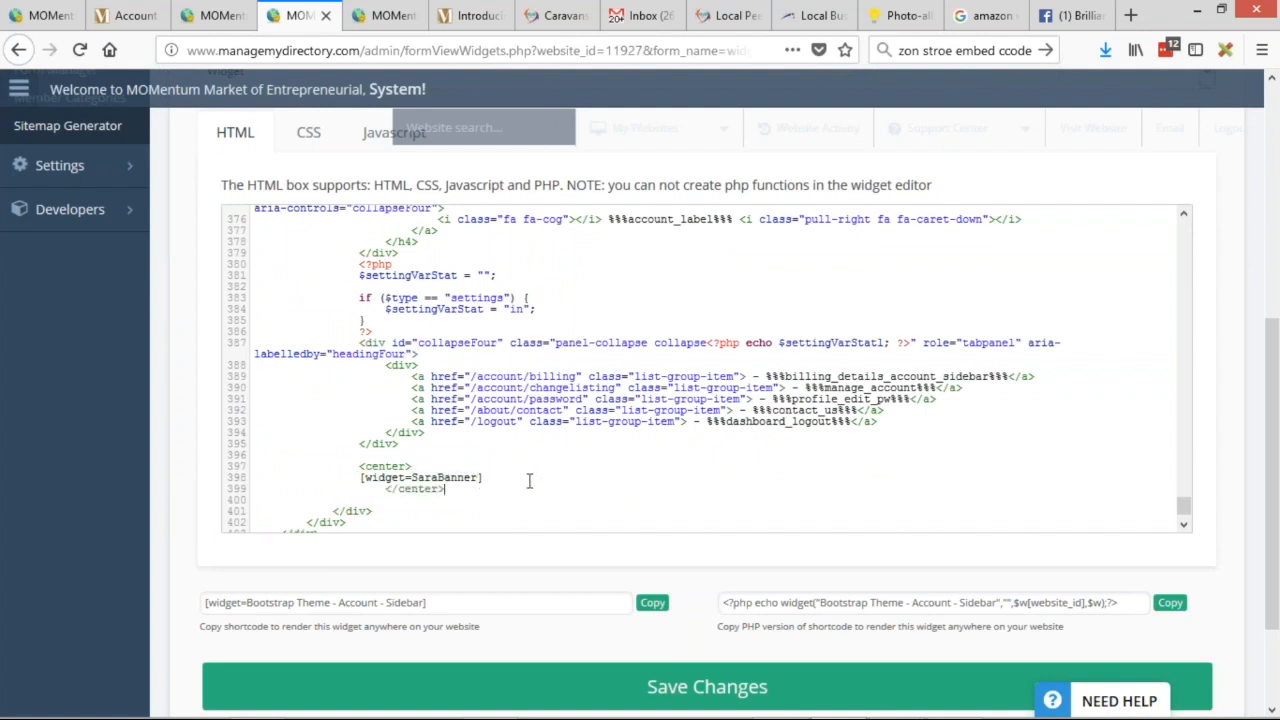
# - Align the closing center tag with the opening one, indent the SaraBanner shortcode between them, and save the widget
pyautogui.click(385, 489)
pyautogui.press('BackSpace')
pyautogui.click(360, 478)
pyautogui.press('Tab')
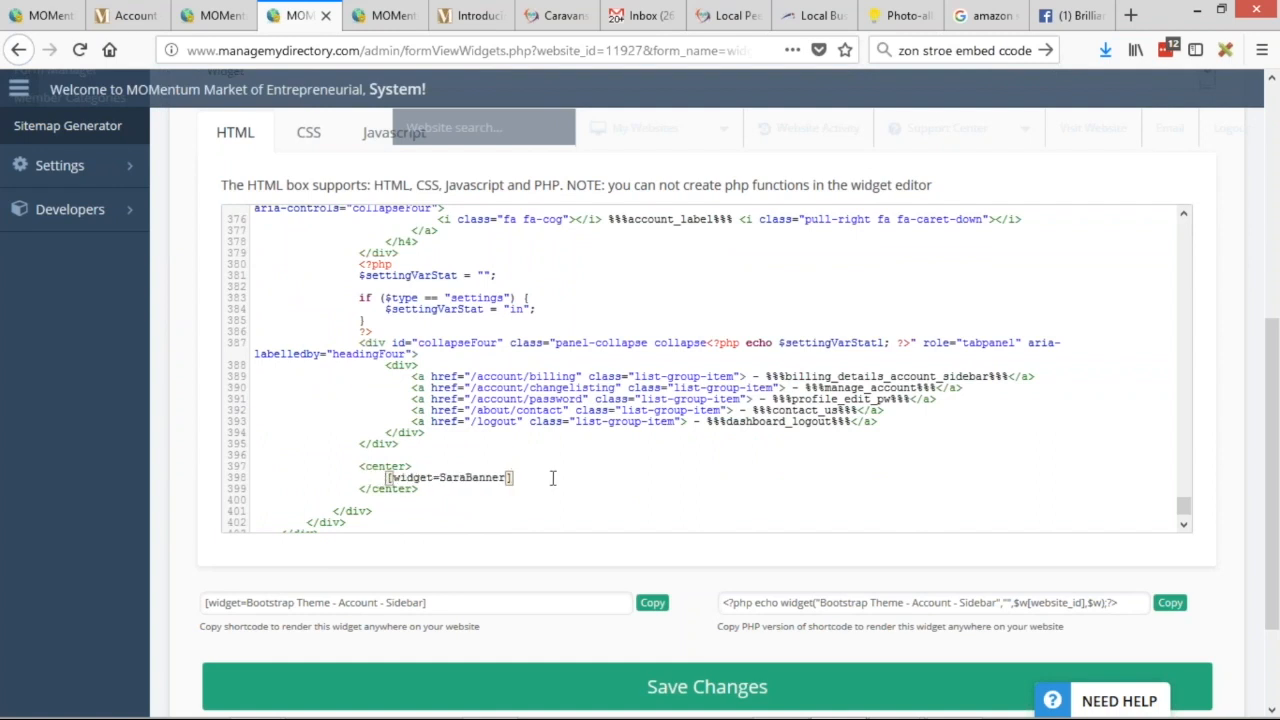
pyautogui.hotkey('ctrl', 's')
# - Reload the member's dashboard and check the banner's position in the sidebar below the Account menu
pyautogui.click(120, 15)
pyautogui.click(78, 50)
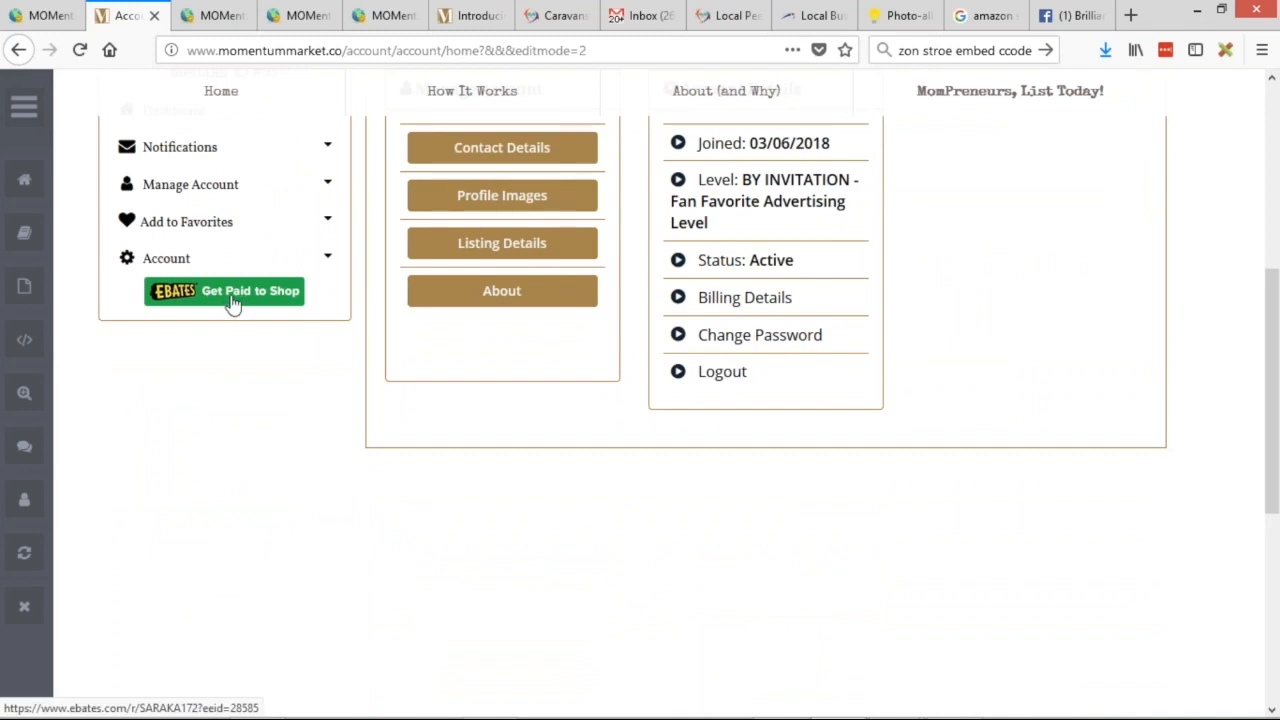
pyautogui.scroll(5, 537, 577)
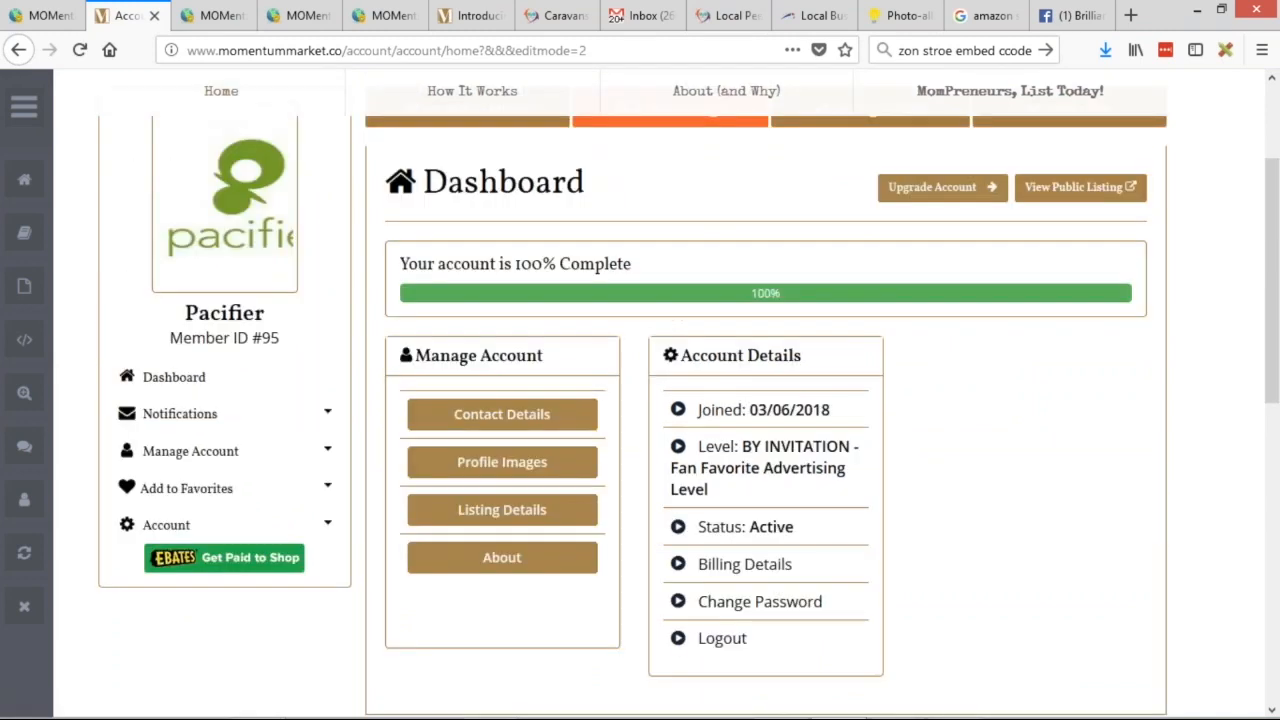
pyautogui.scroll(3, 480, 374)
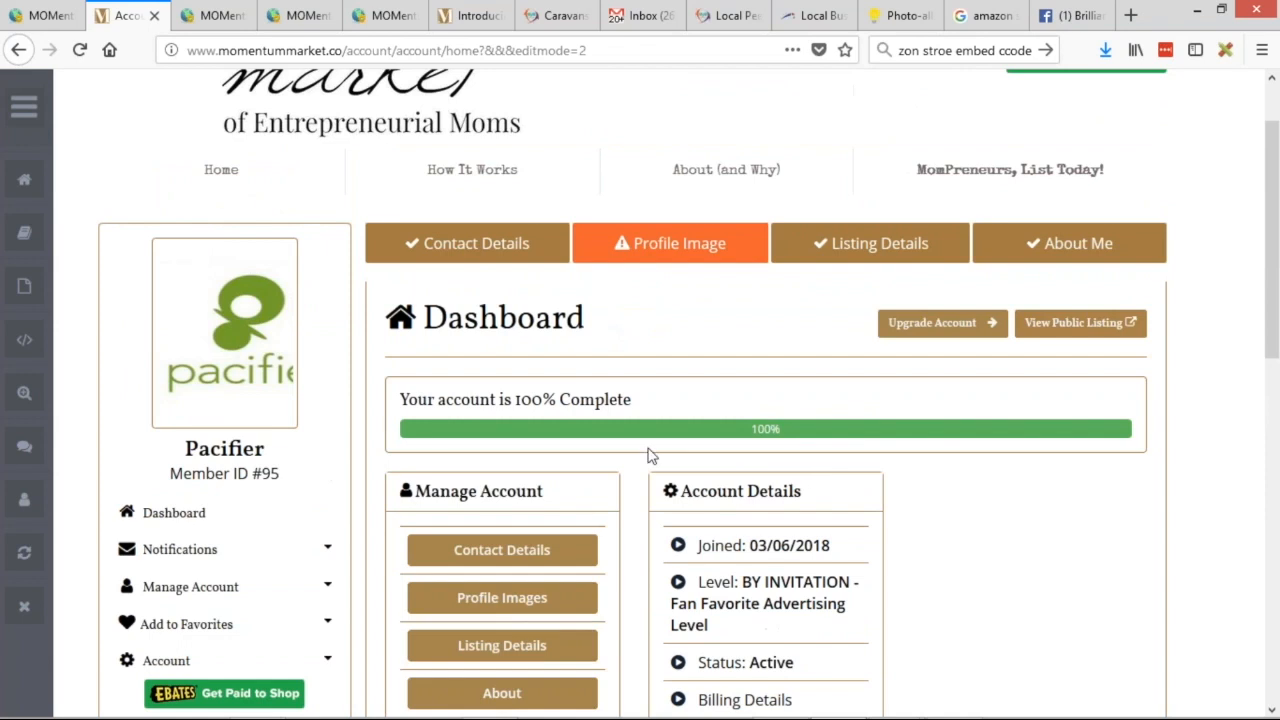
pyautogui.scroll(-4, 648, 456)
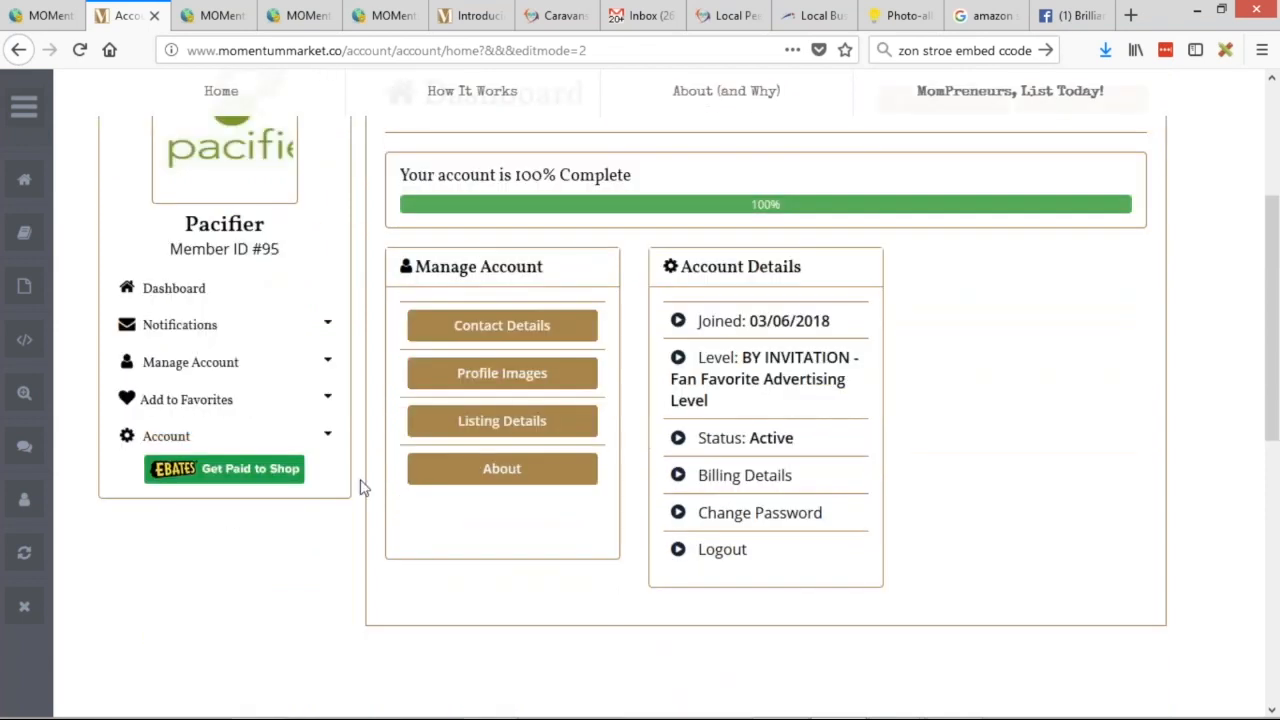
pyautogui.scroll(6, 360, 486)
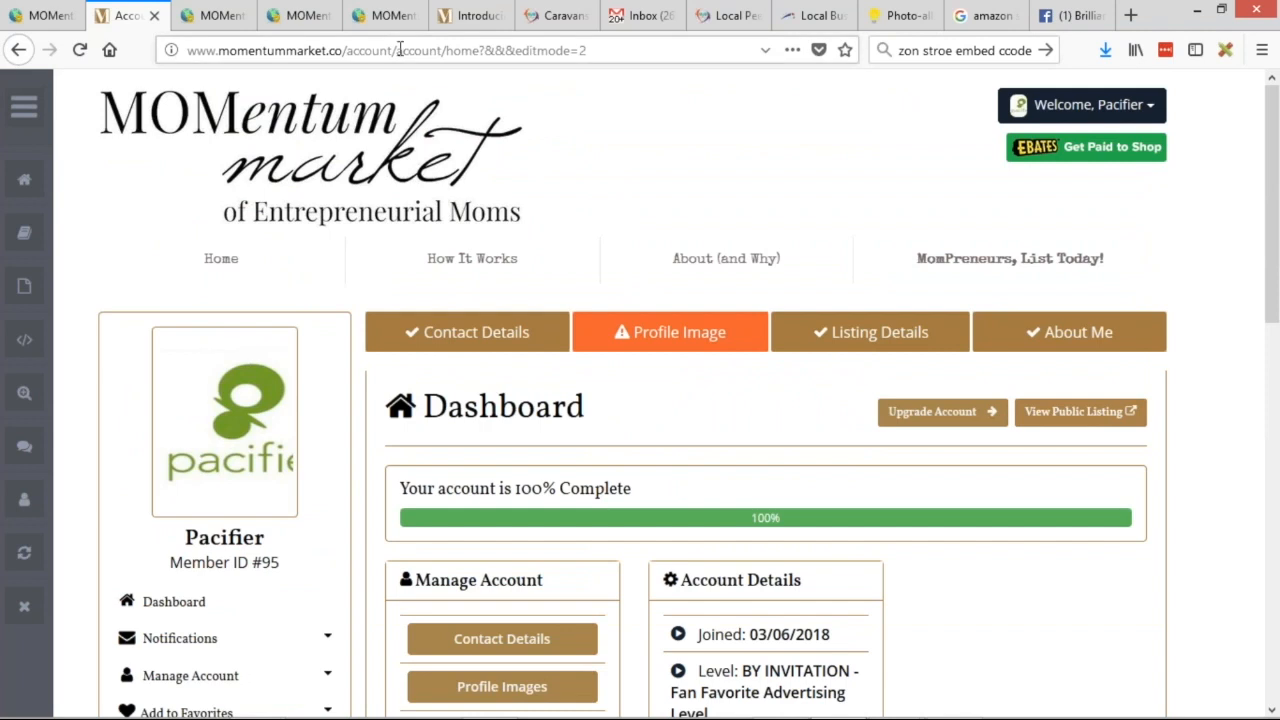
pyautogui.moveTo(399, 50); pyautogui.dragTo(590, 50)
pyautogui.press('BackSpace')
pyautogui.press('Return')
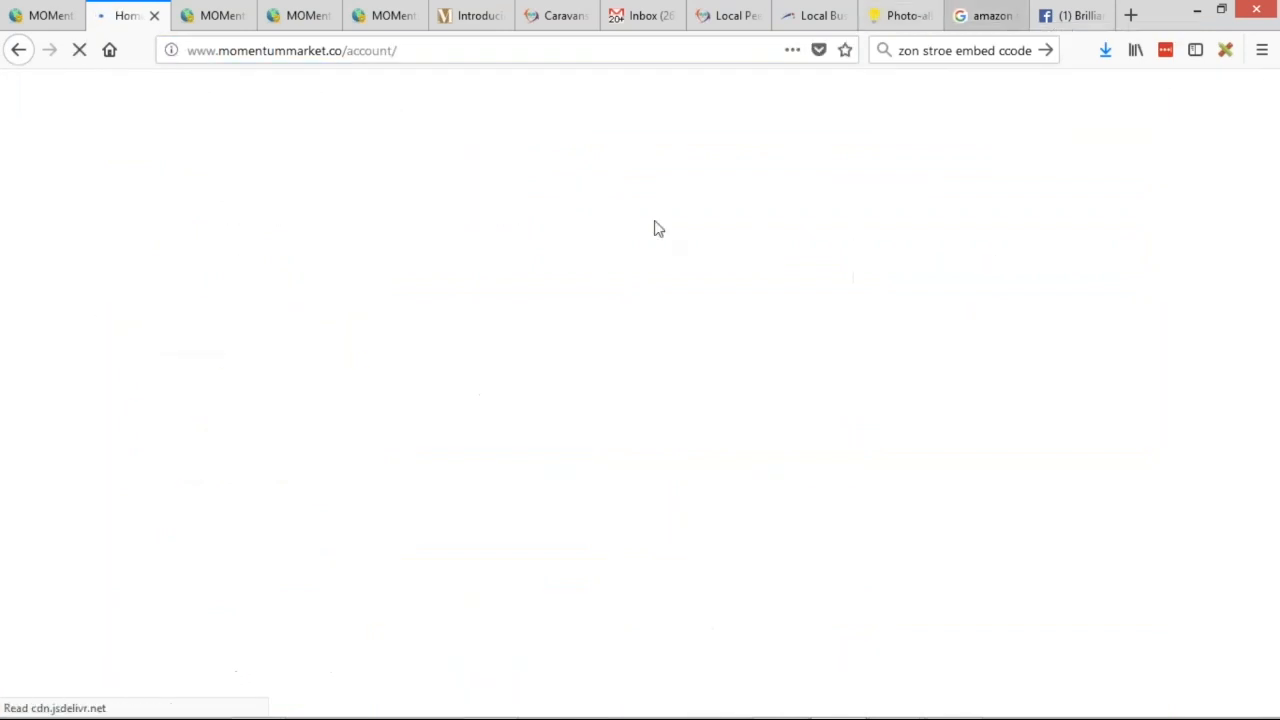
pyautogui.scroll(-5, 186, 366)
pyautogui.scroll(3, 237, 371)
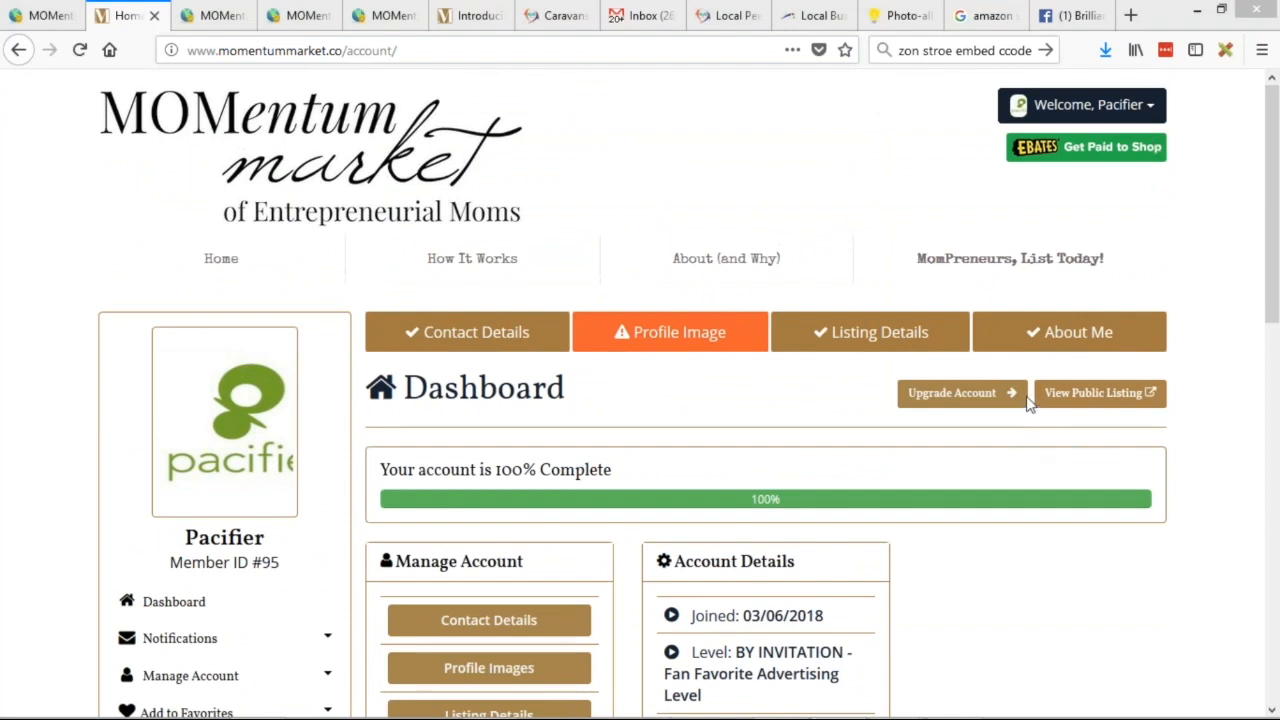
pyautogui.hotkey('alt', 'Tab')
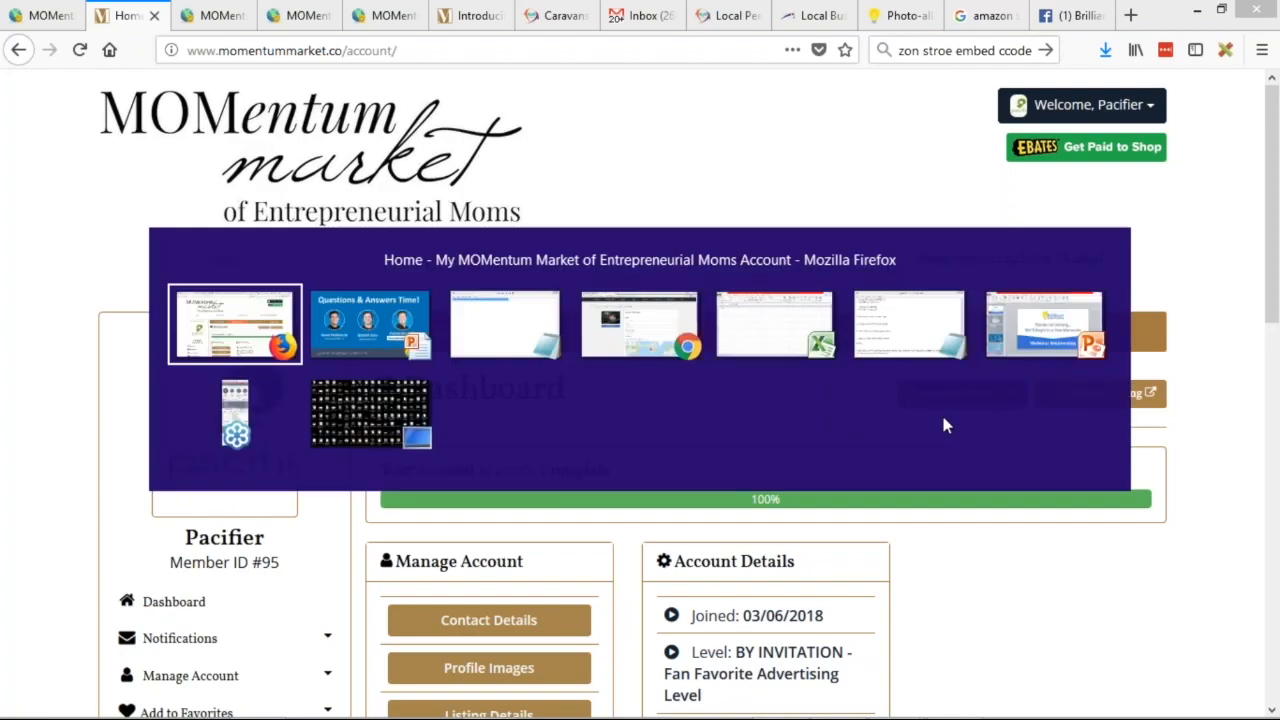
pyautogui.press('Left')
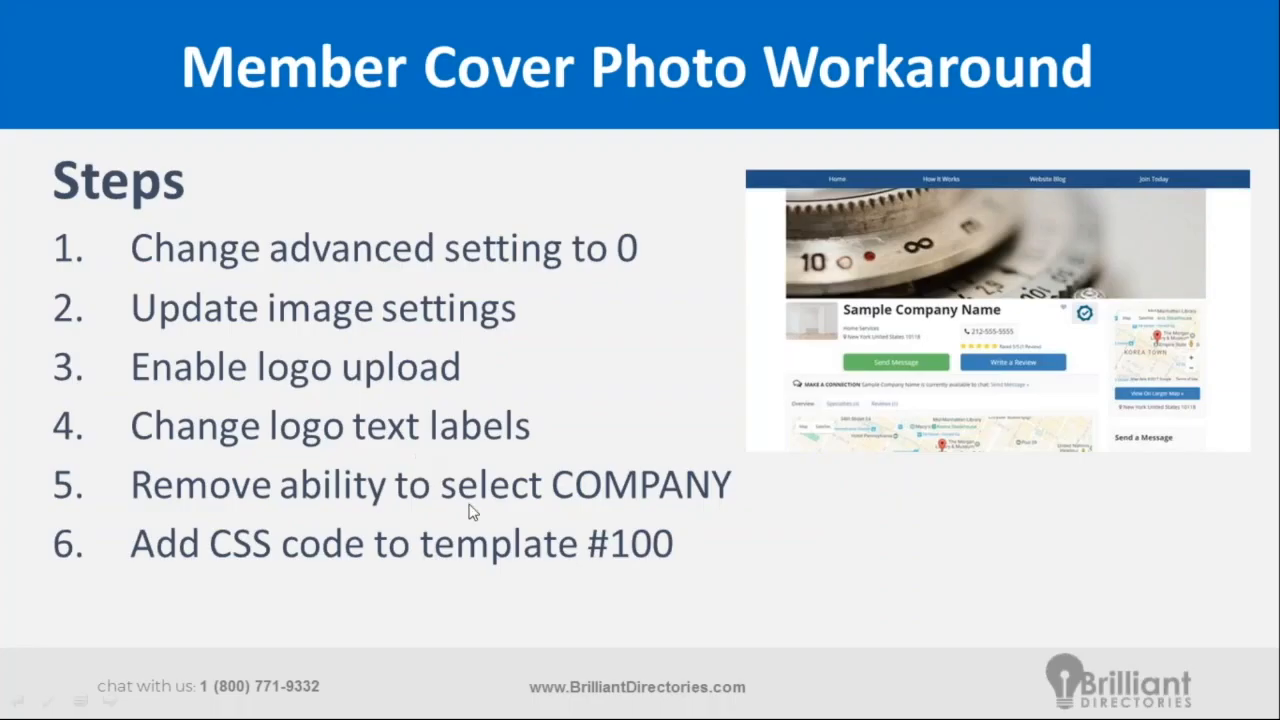
pyautogui.press('Right')
pyautogui.press('Right')
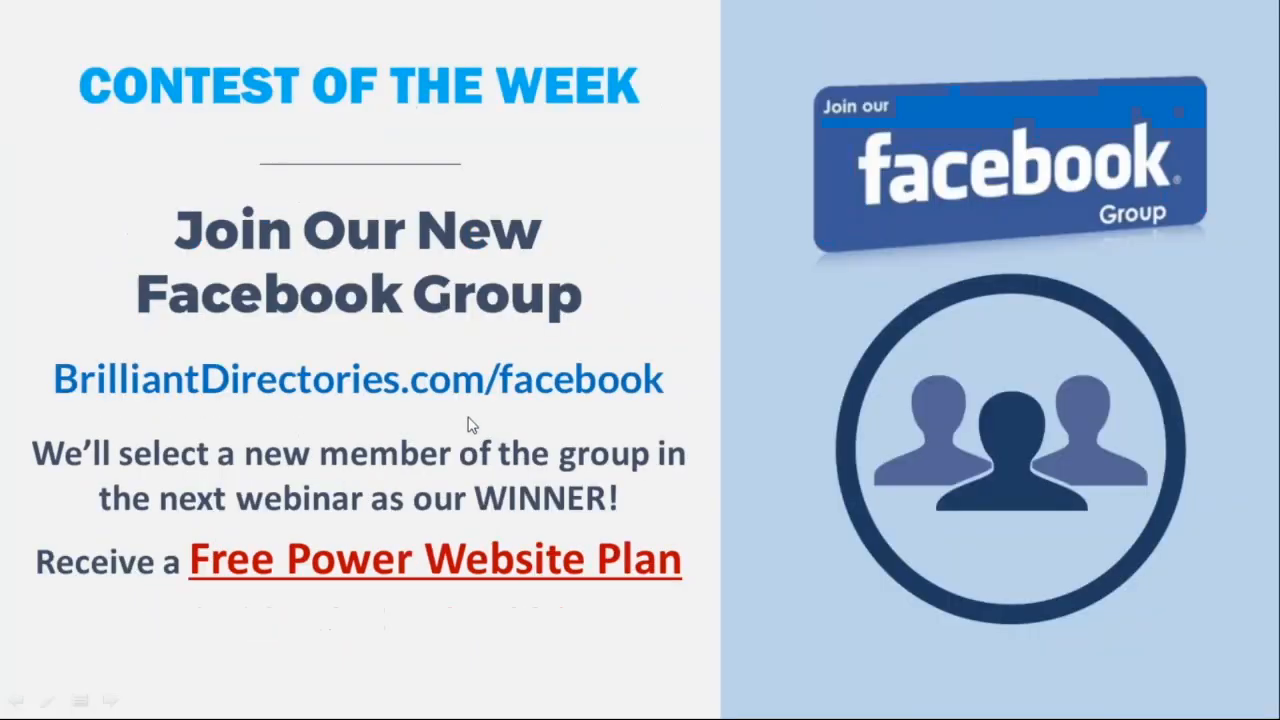